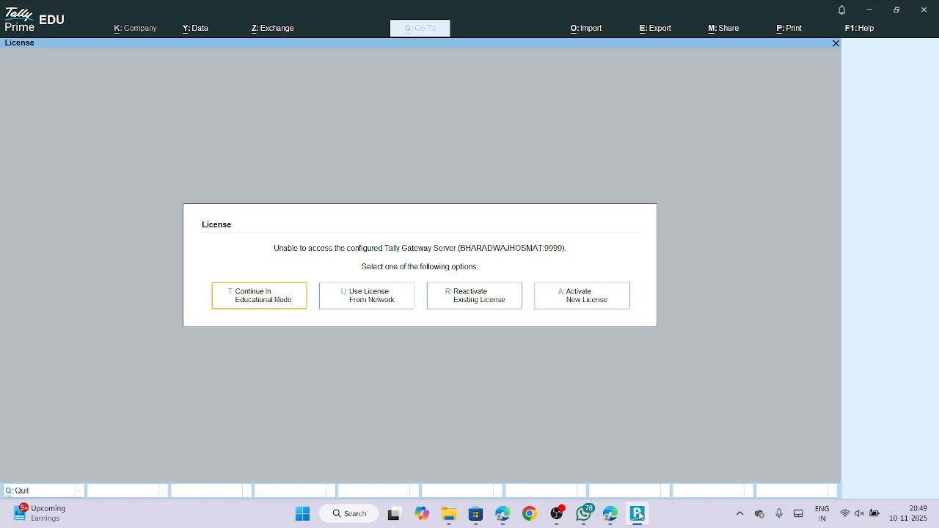
# Continue in educational mode and change the current period to run from 1-4-2025 to 31-3-2026.
pyautogui.click(266, 303)
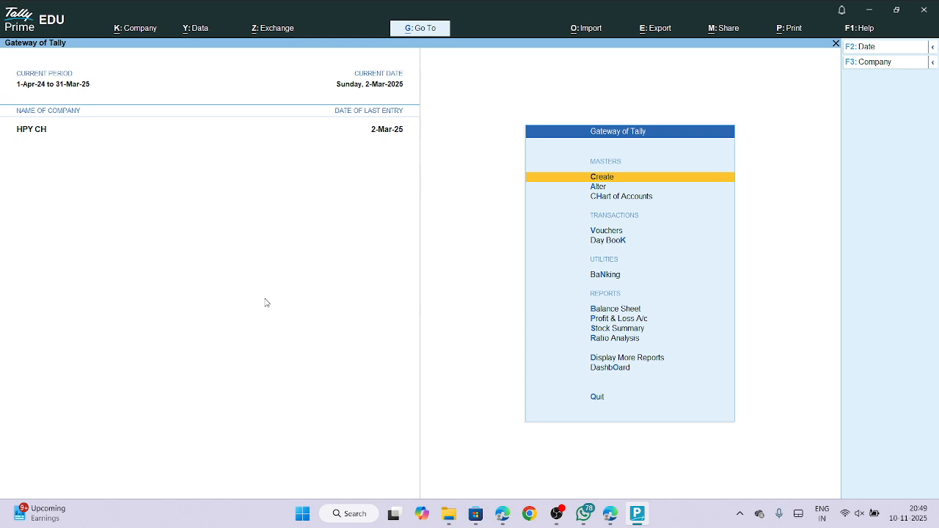
pyautogui.click(47, 82)
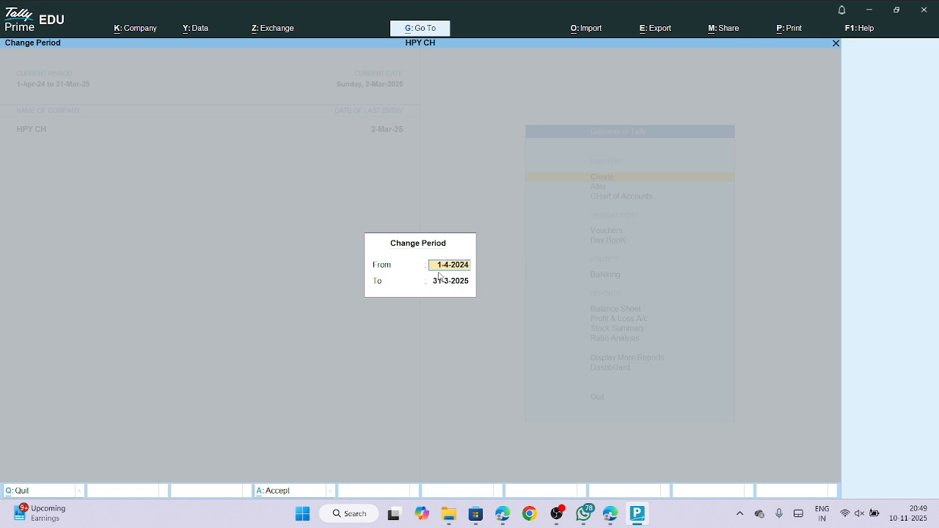
pyautogui.press('BackSpace')
pyautogui.write('5')
pyautogui.press('Return')
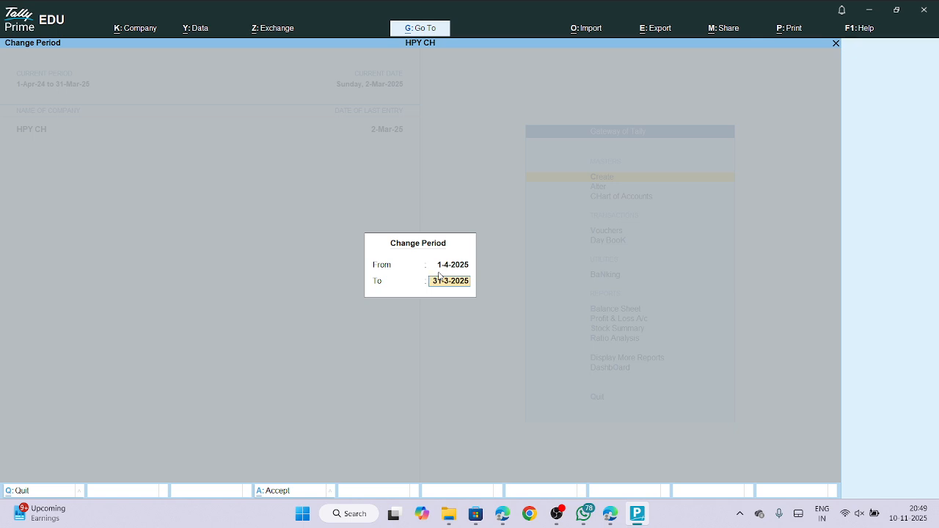
pyautogui.press('Right')
pyautogui.press('Right')
pyautogui.press('BackSpace')
pyautogui.write('6')
pyautogui.press('Return')
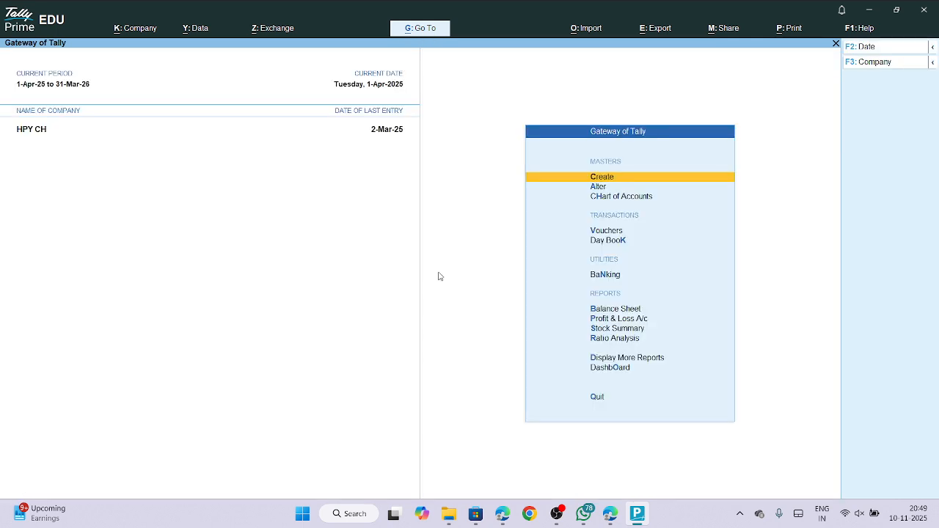
# Set the current date to 01.11.2025.
pyautogui.click(376, 79)
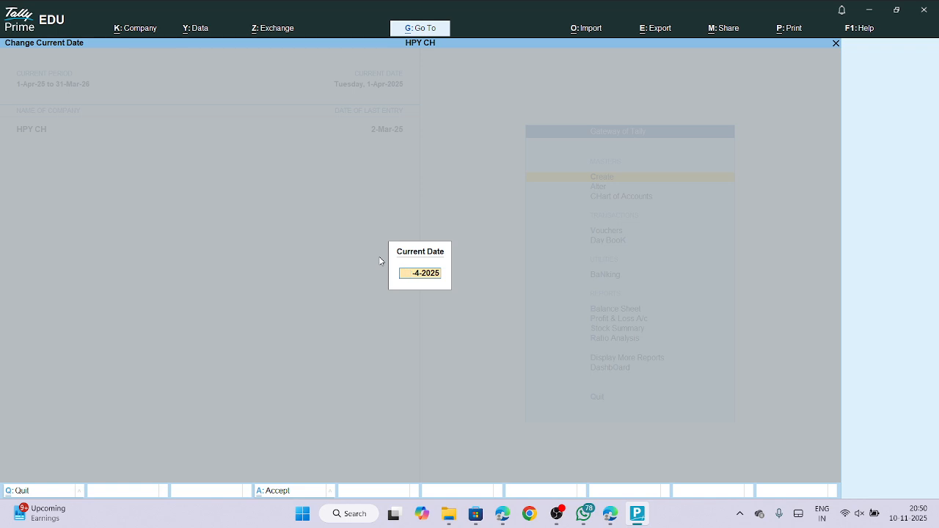
pyautogui.write('01.11.2025')
pyautogui.press('Return')
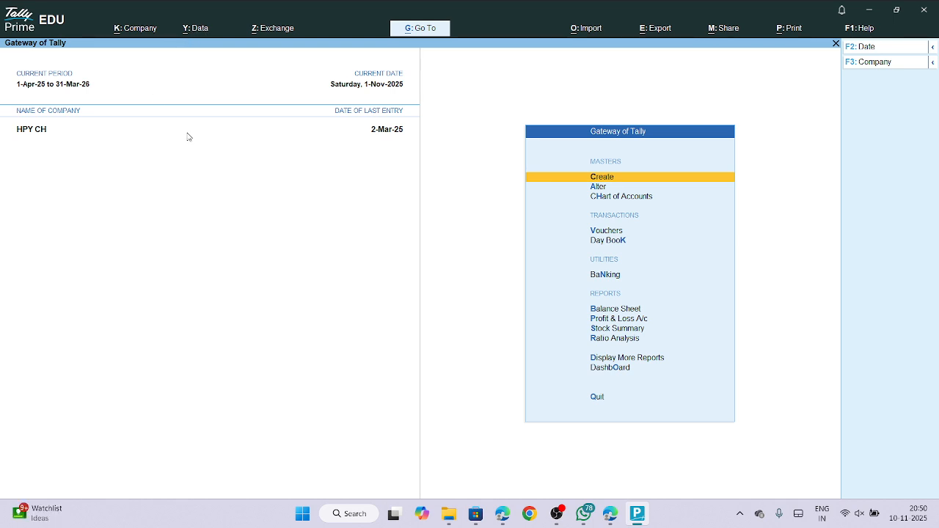
# Try to set the company backup destination path to N:\Accounting for Business\Tally, leaving the backup without selecting a company.
pyautogui.click(194, 29)
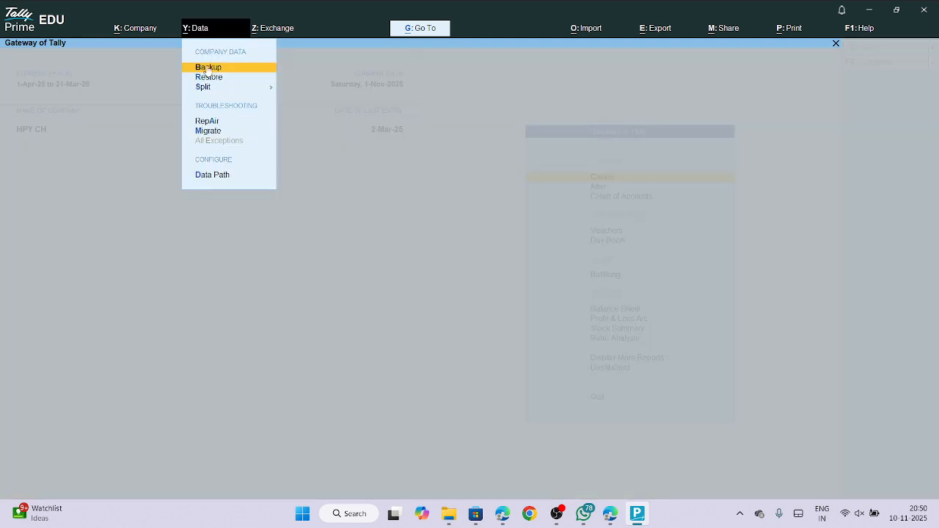
pyautogui.click(208, 67)
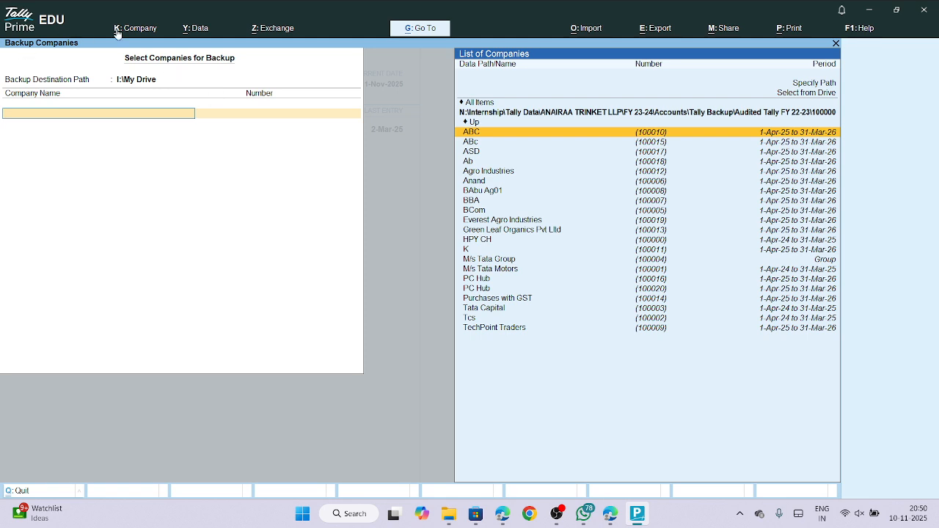
pyautogui.click(194, 32)
pyautogui.click(209, 69)
pyautogui.click(143, 81)
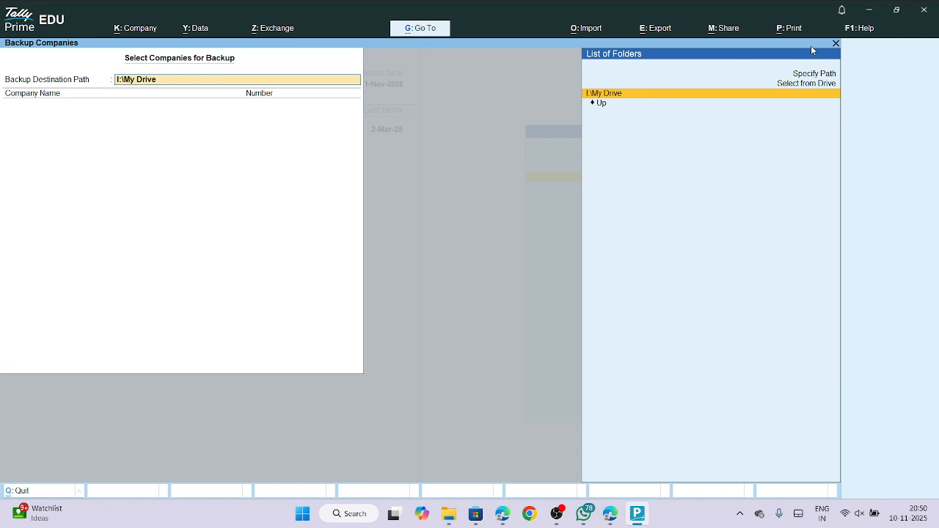
pyautogui.click(810, 87)
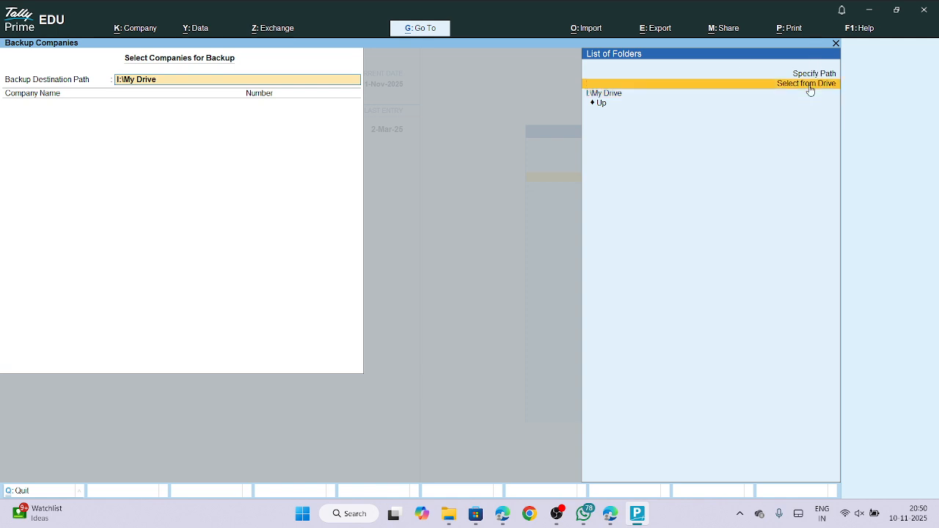
pyautogui.click(810, 89)
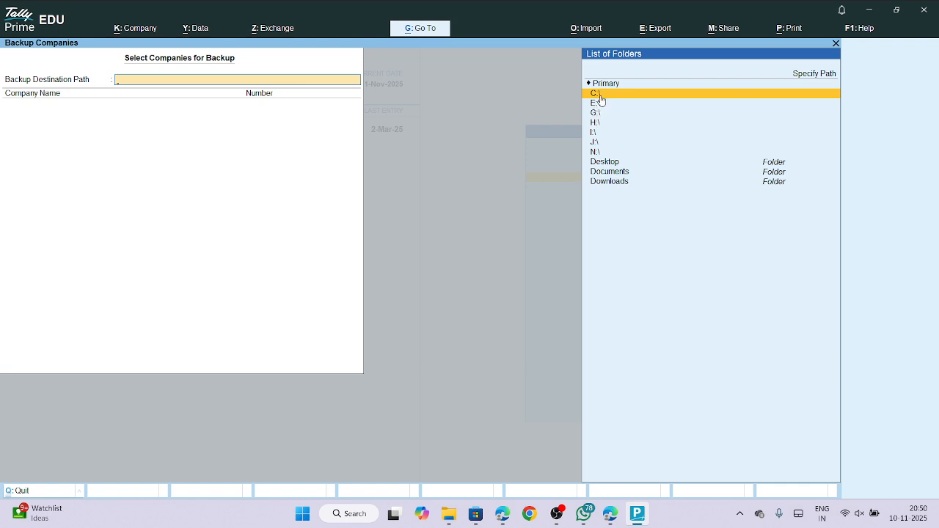
pyautogui.click(597, 153)
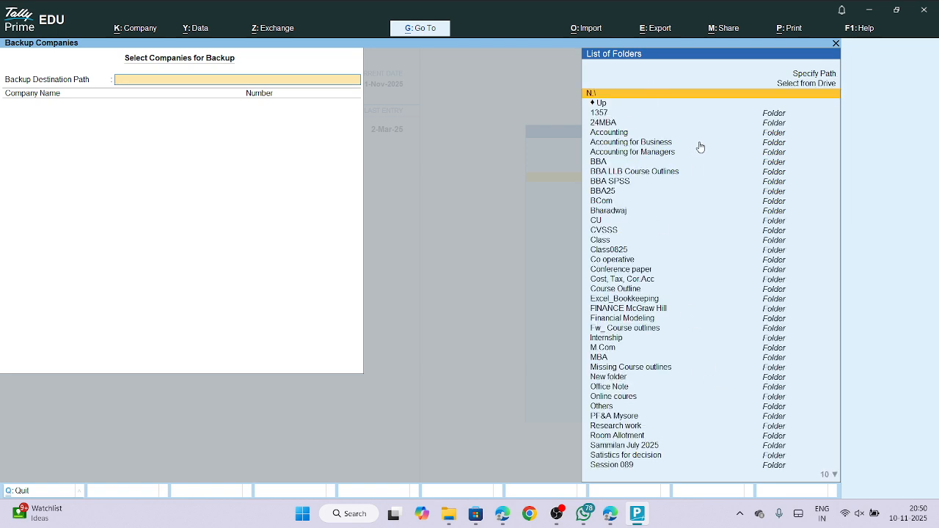
pyautogui.click(615, 144)
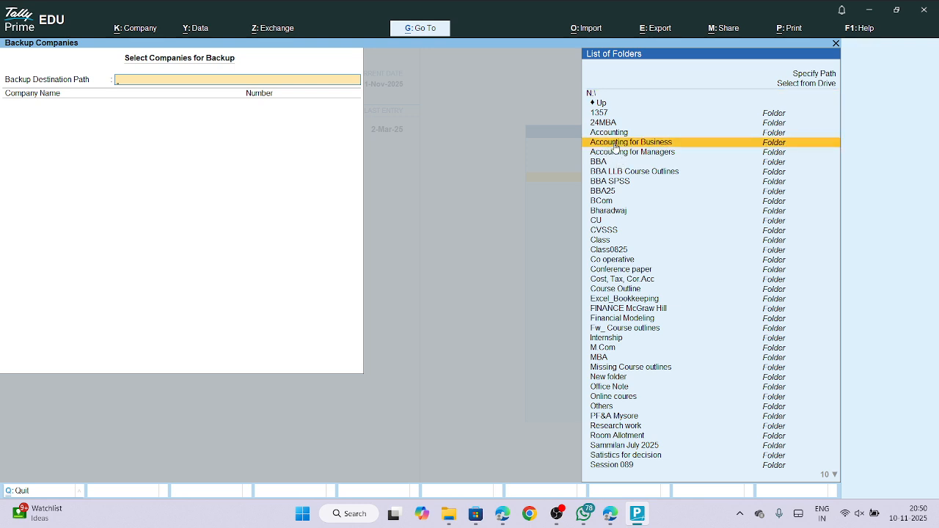
pyautogui.click(615, 146)
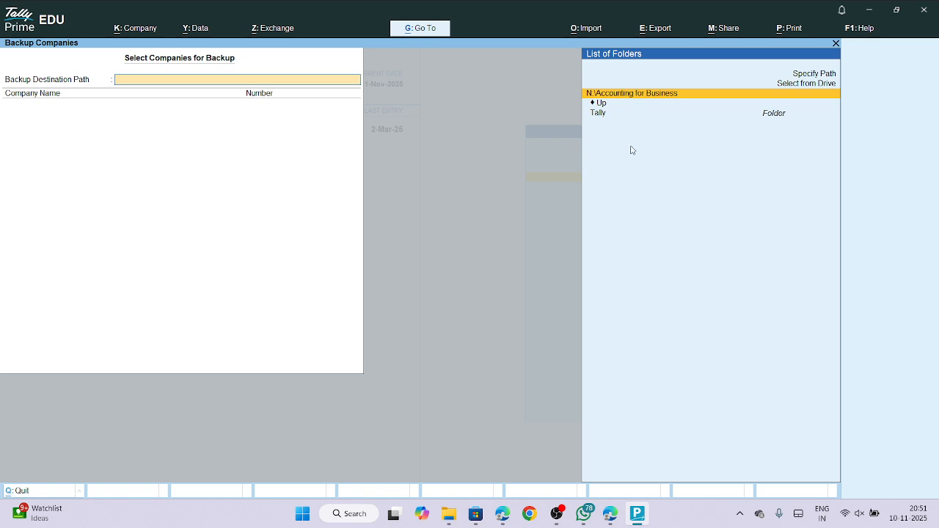
pyautogui.click(601, 114)
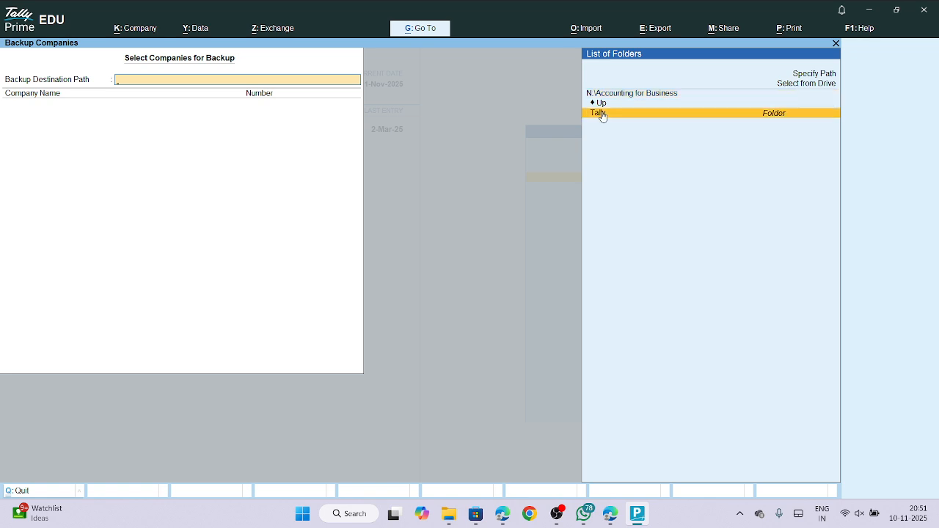
pyautogui.click(600, 114)
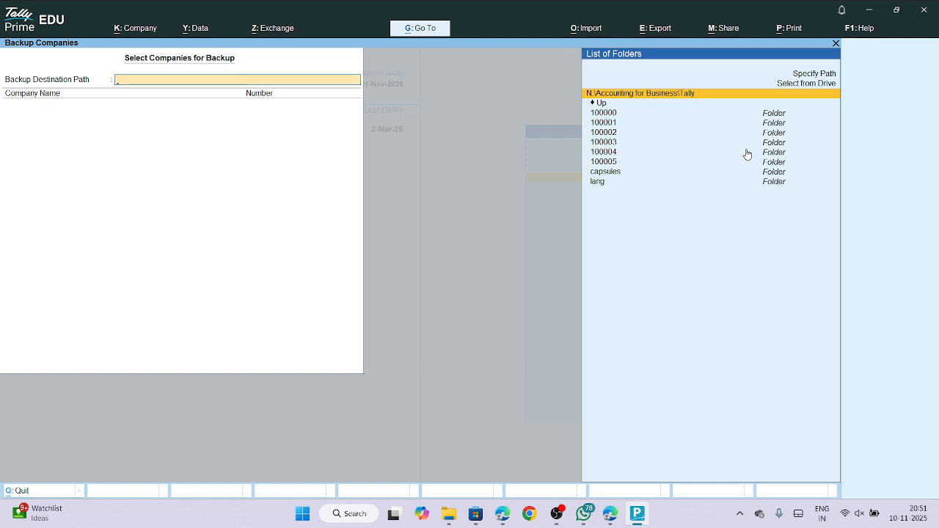
pyautogui.press('Return')
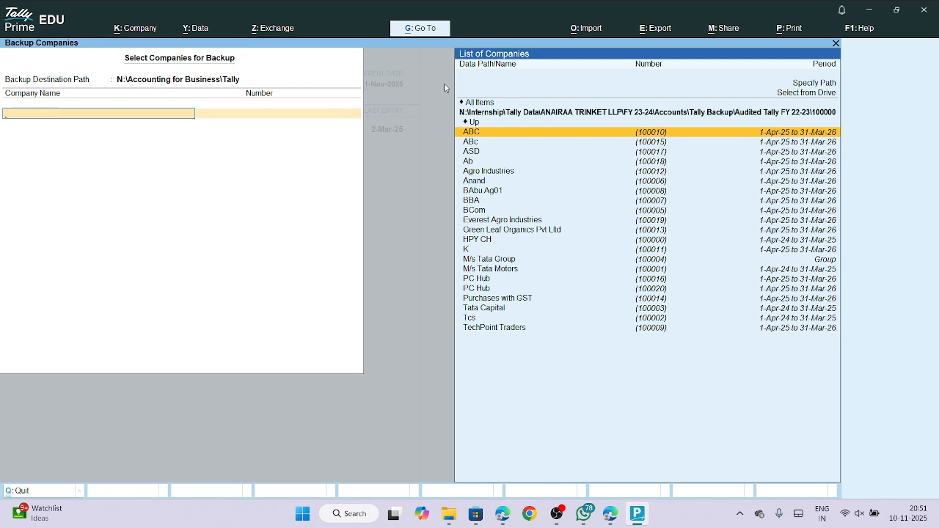
pyautogui.click(835, 43)
pyautogui.press('n')
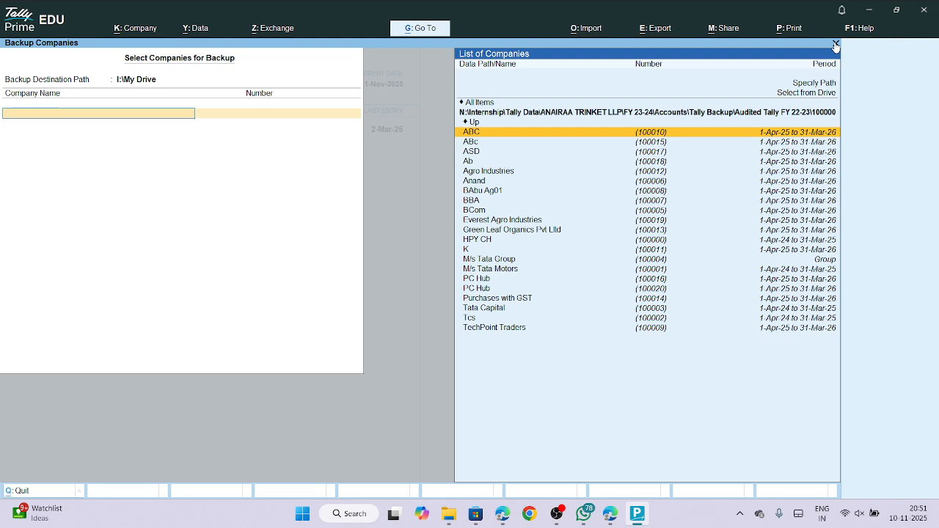
pyautogui.click(834, 43)
pyautogui.press('y')
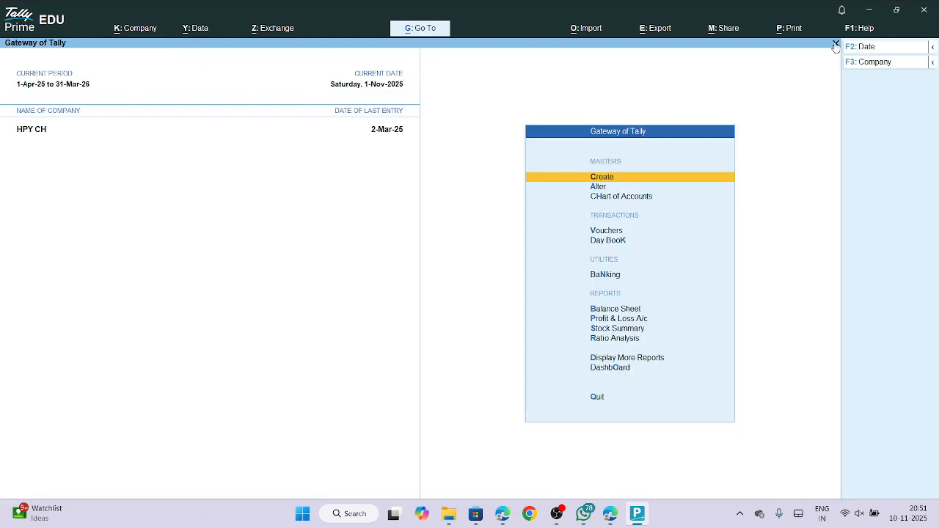
pyautogui.click(136, 28)
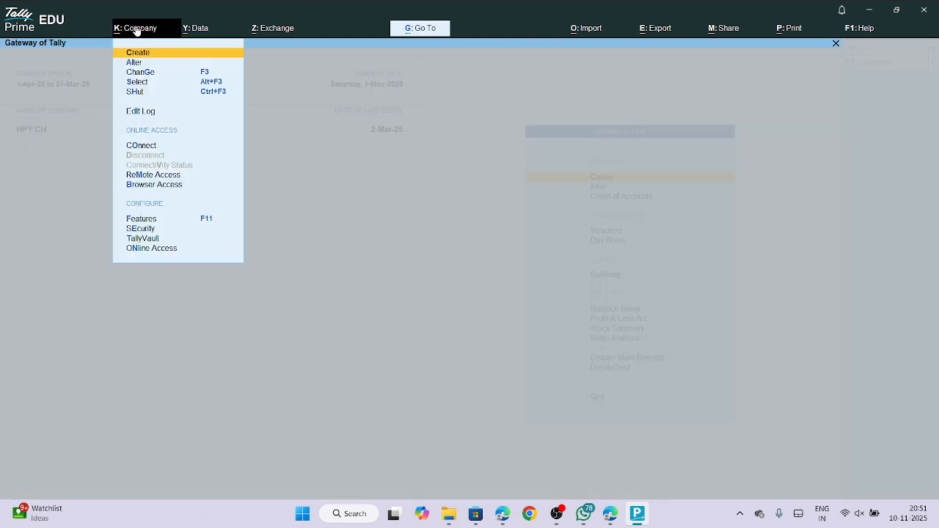
pyautogui.click(192, 31)
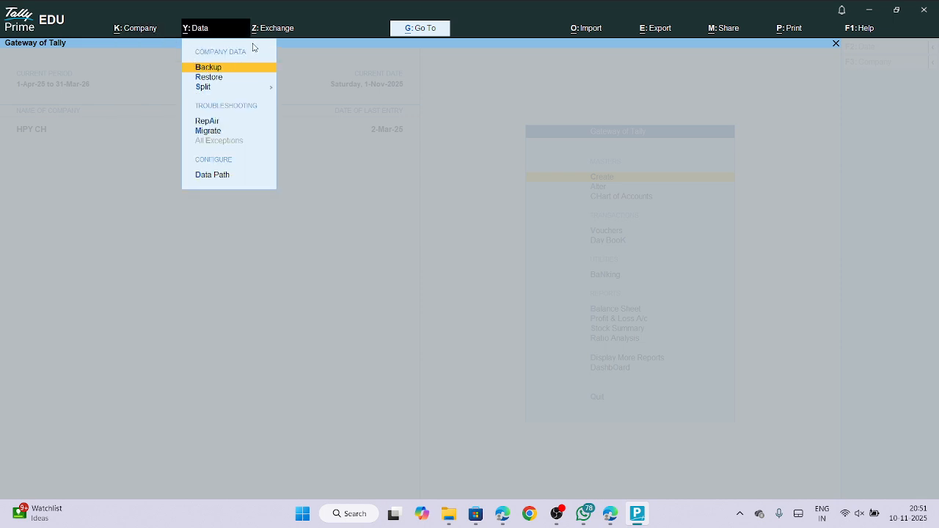
pyautogui.click(219, 78)
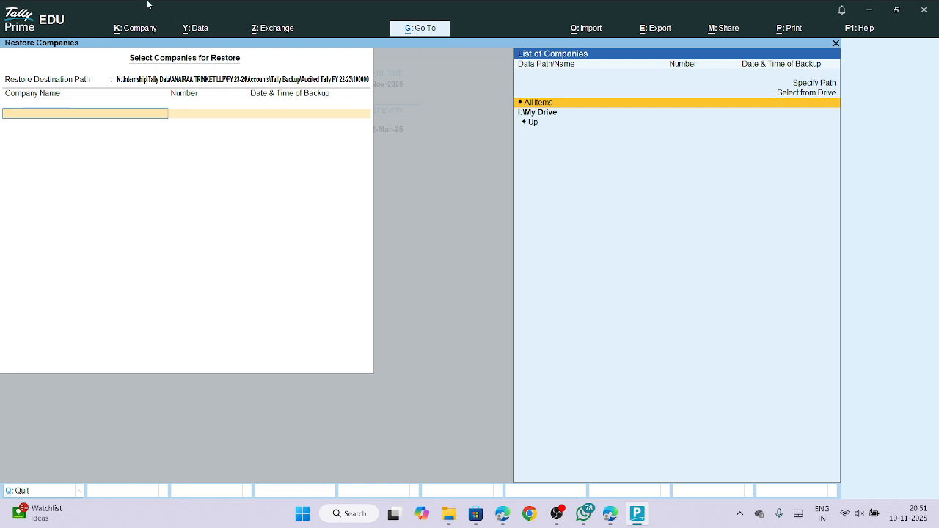
pyautogui.click(134, 29)
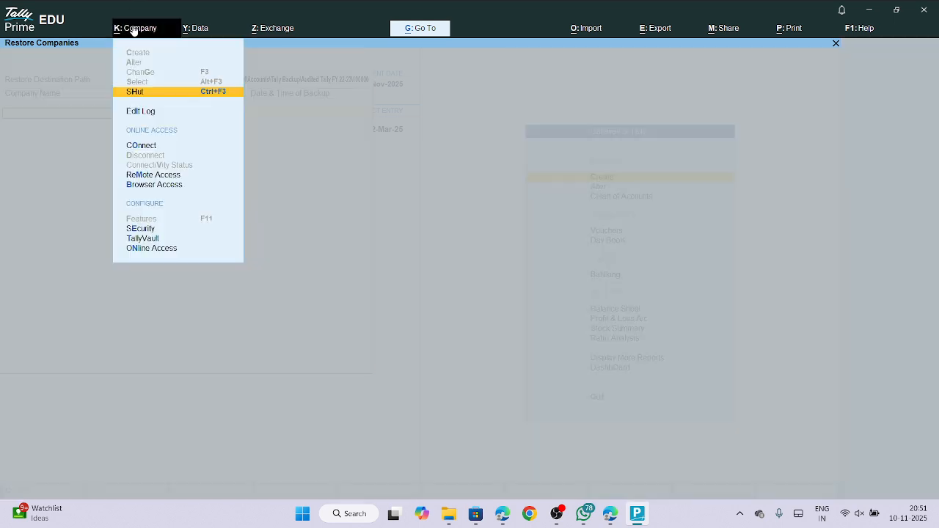
pyautogui.click(203, 29)
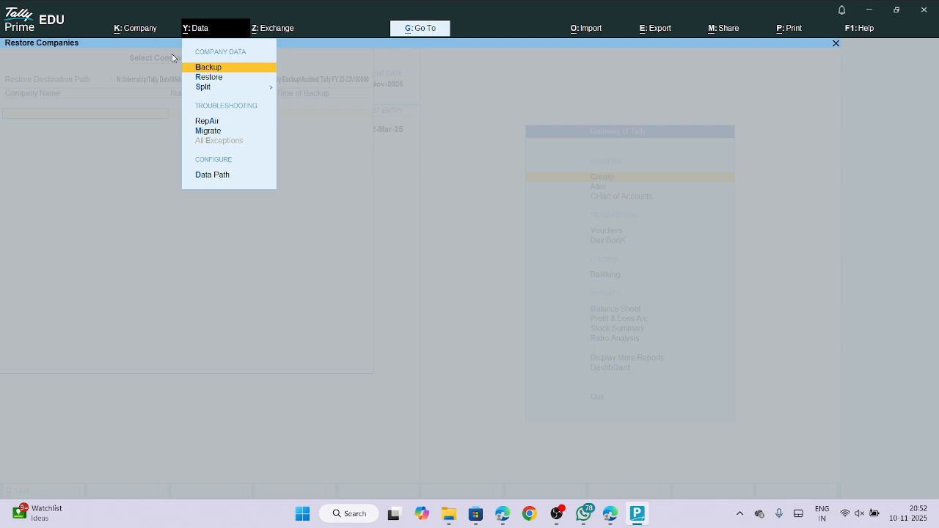
pyautogui.click(204, 88)
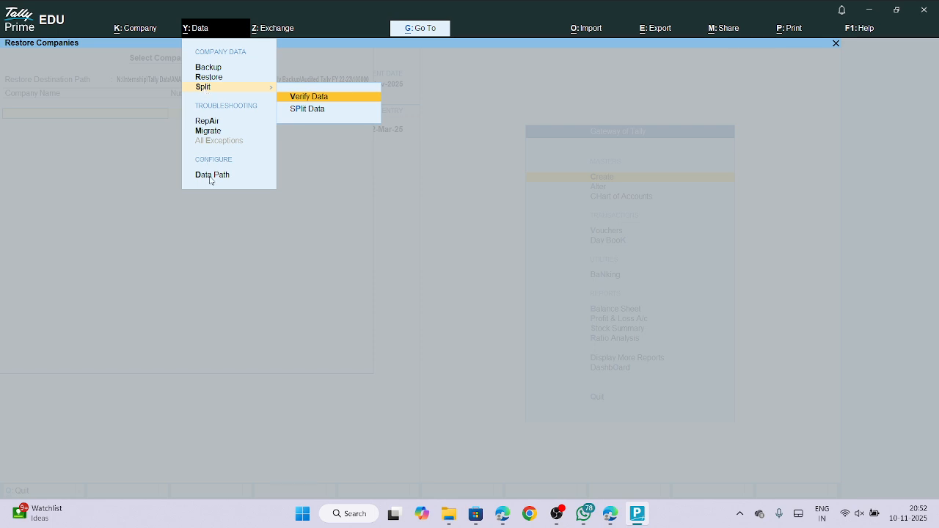
pyautogui.press('Escape')
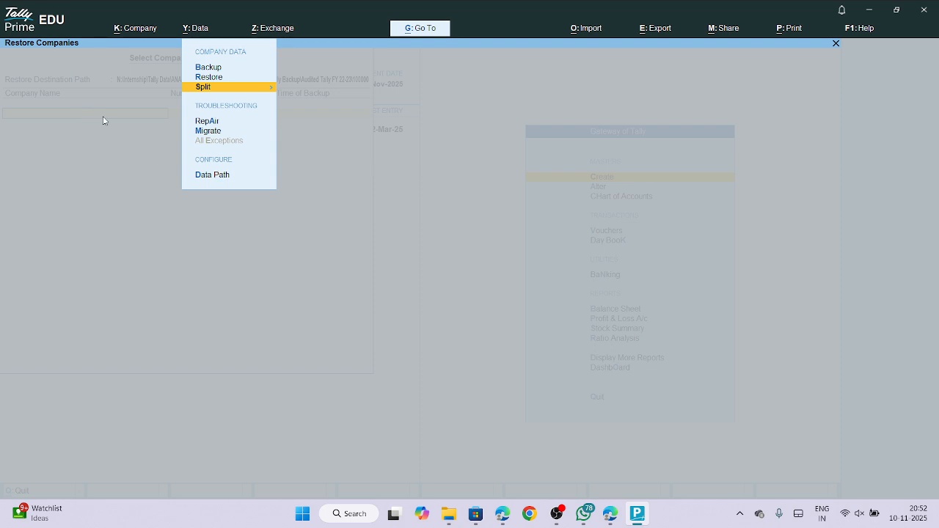
pyautogui.click(149, 30)
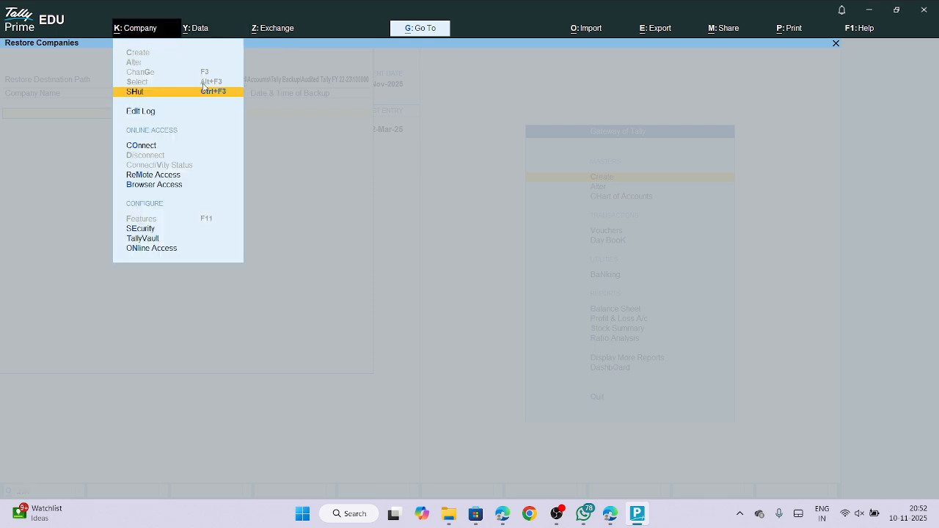
pyautogui.click(359, 213)
pyautogui.press('Escape')
pyautogui.press('Return')
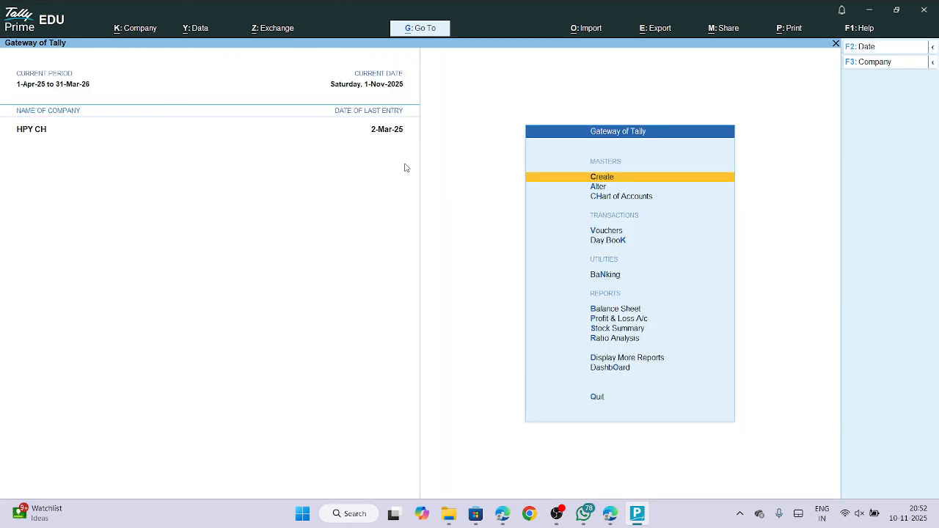
# Start creating a new company and set its data path to N:\Accounting for Business\Tally.
pyautogui.click(136, 30)
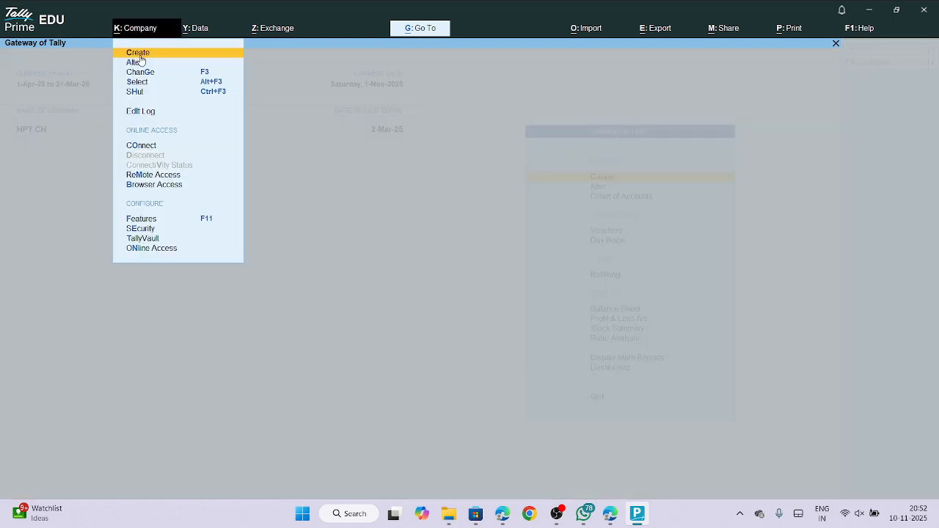
pyautogui.click(139, 52)
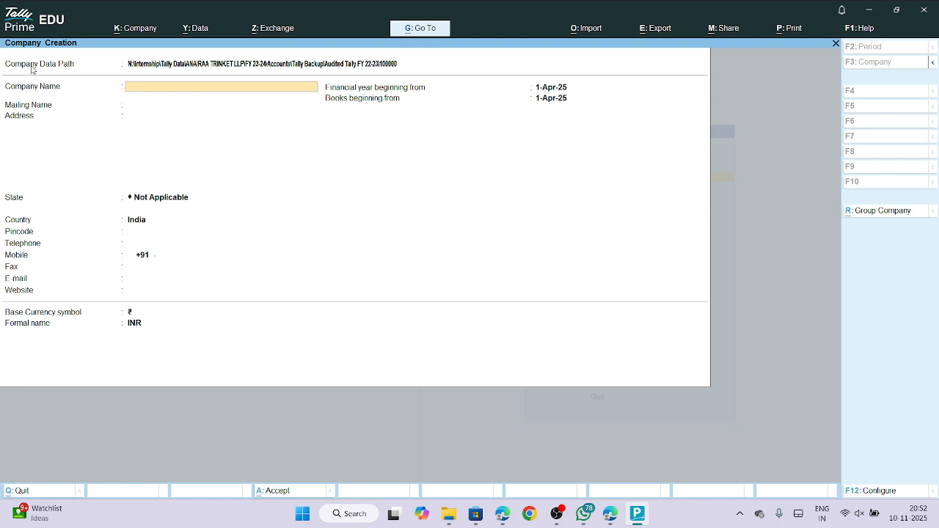
pyautogui.click(147, 67)
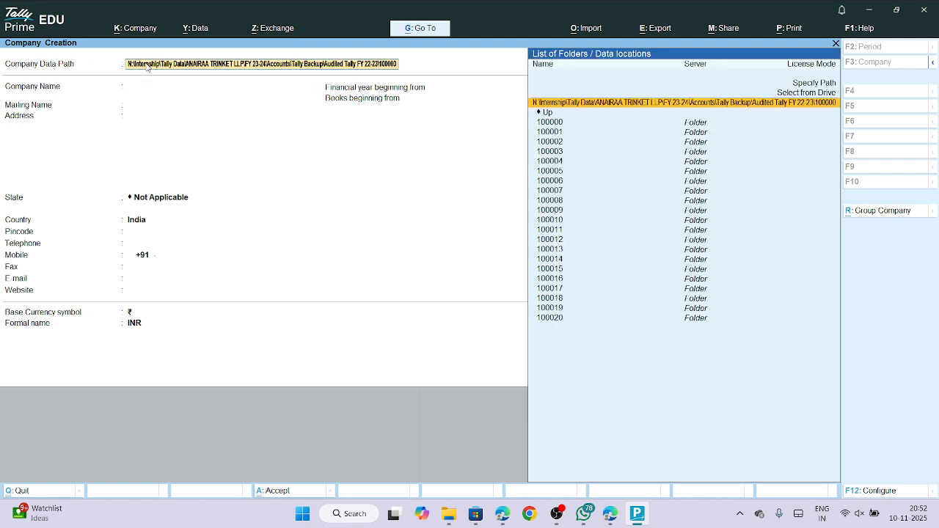
pyautogui.click(820, 95)
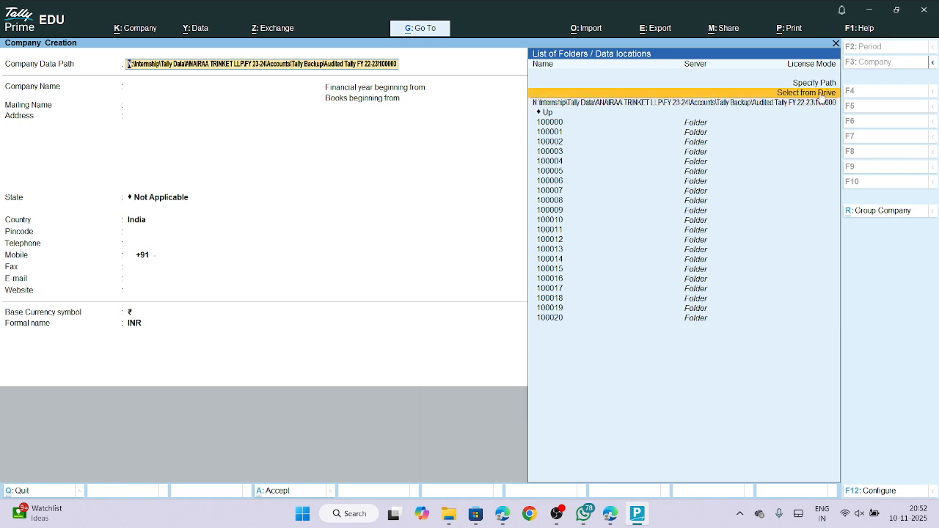
pyautogui.click(819, 96)
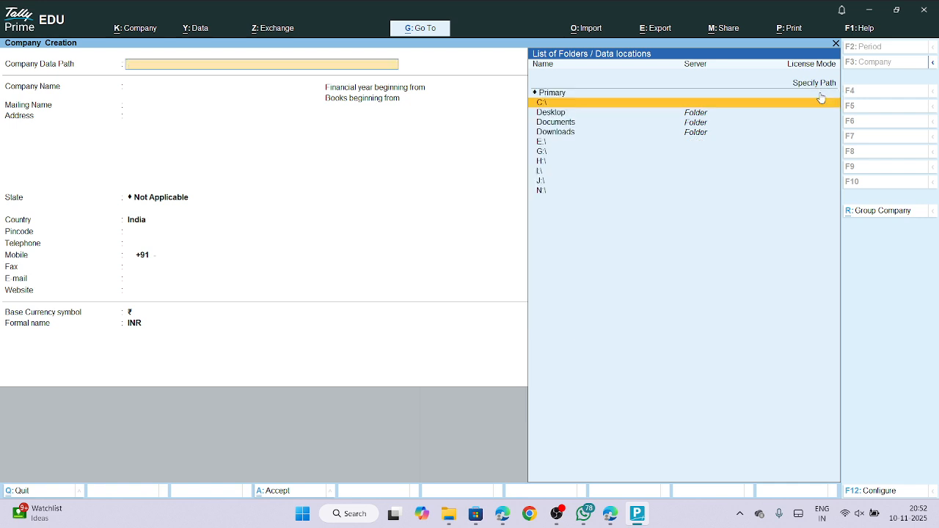
pyautogui.click(543, 191)
pyautogui.click(542, 191)
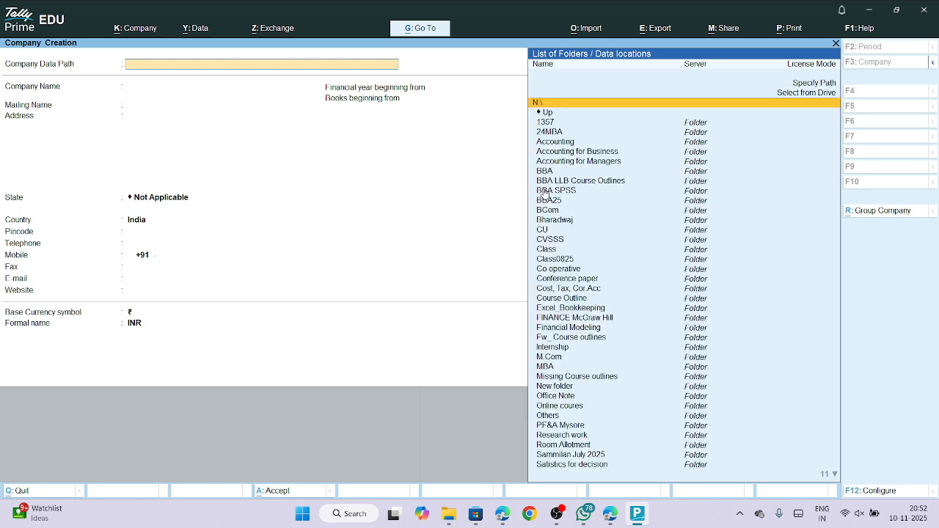
pyautogui.click(570, 151)
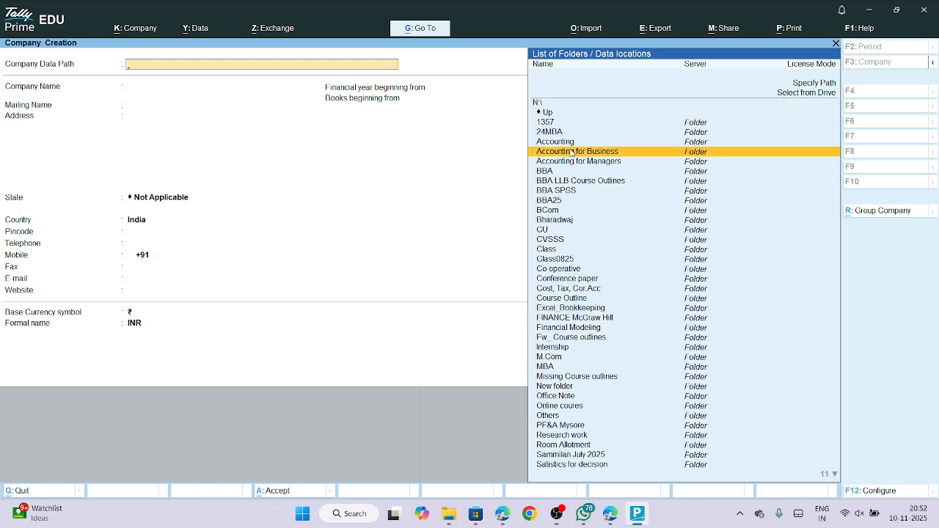
pyautogui.click(570, 152)
pyautogui.click(545, 124)
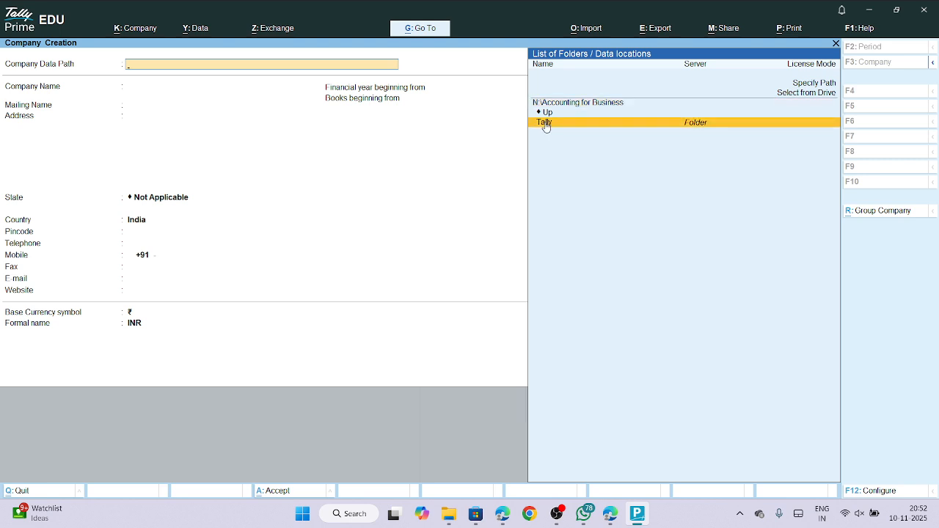
pyautogui.click(544, 123)
pyautogui.press('Return')
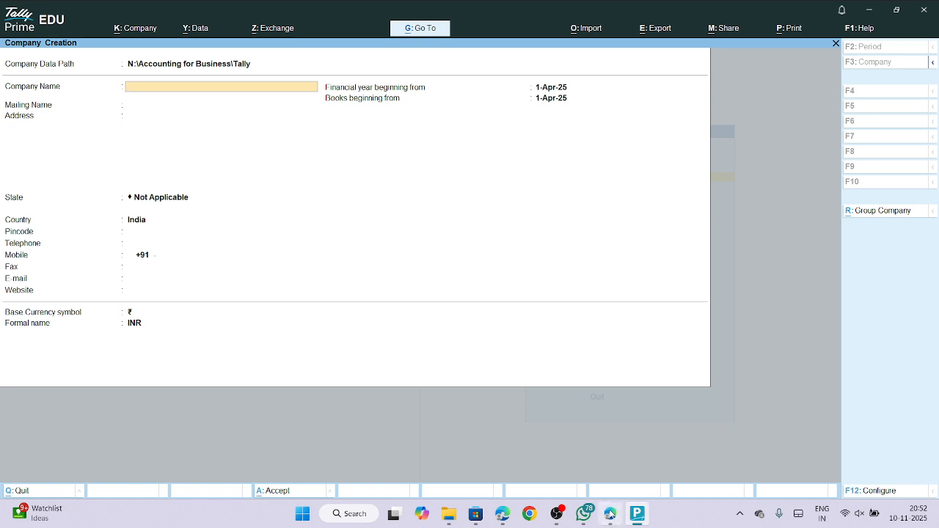
# Check the source document in the browser and name the new company PC Hub.
pyautogui.click(611, 514)
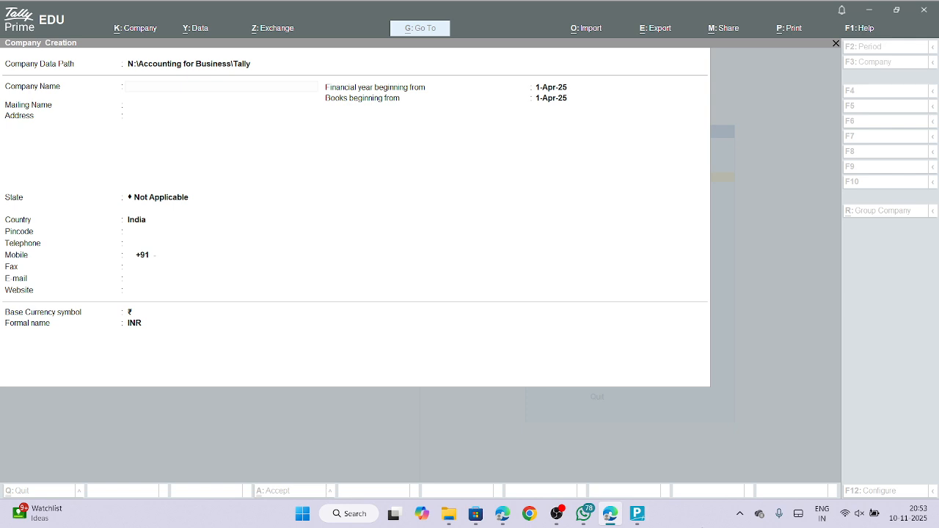
pyautogui.click(638, 513)
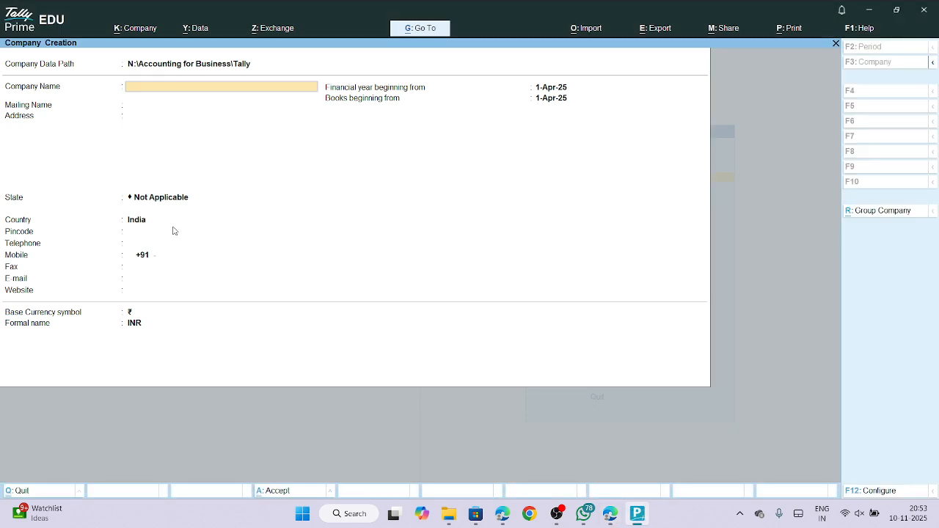
pyautogui.write('PC Hub')
pyautogui.press('Return')
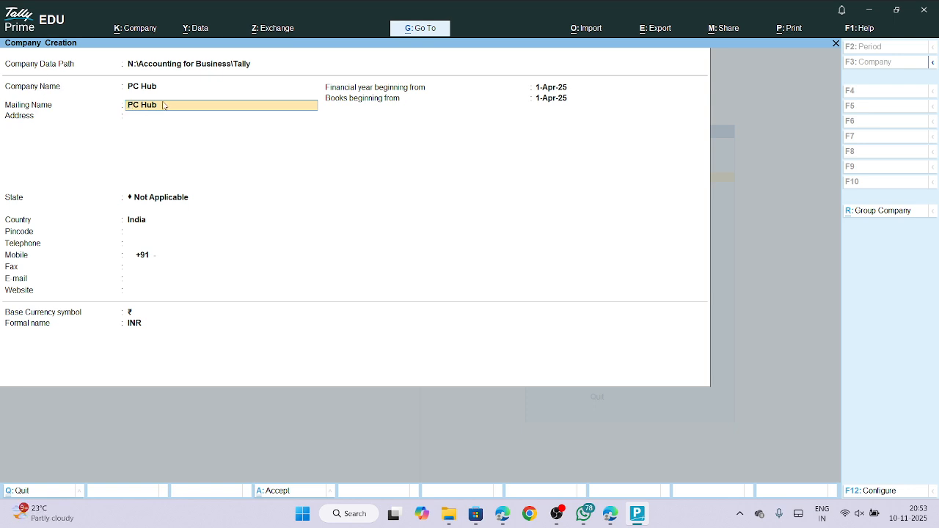
# Replace the company's mailing name with PC Hub Ltd.
pyautogui.press('Up')
pyautogui.press('Return')
pyautogui.press('Delete')
pyautogui.press('Delete')
pyautogui.press('Delete')
pyautogui.press('Delete')
pyautogui.press('Delete')
pyautogui.press('Delete')
pyautogui.write('P')
pyautogui.press('BackSpace')
pyautogui.write('PC Hub')
pyautogui.write('Ltd')
pyautogui.press('Return')
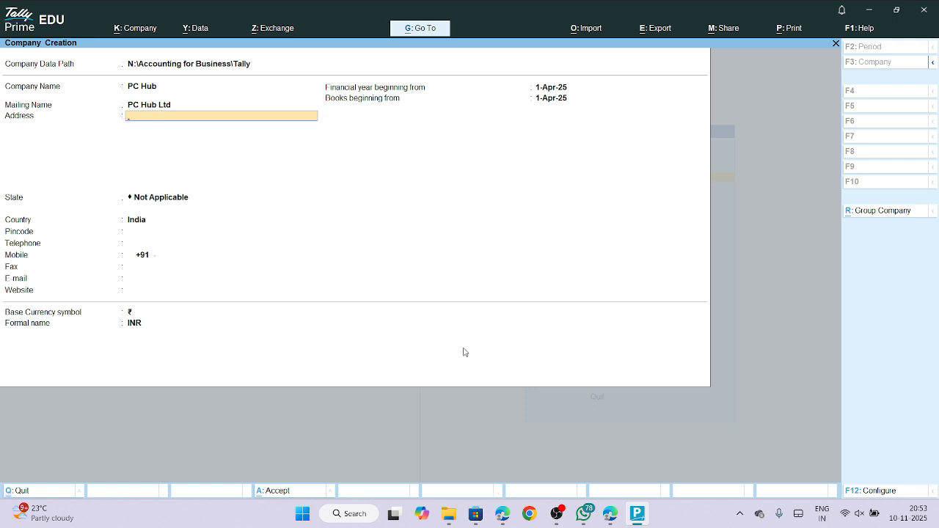
# Enter the company's two-line postal address, copying each line from the source document in the browser.
pyautogui.click(160, 108)
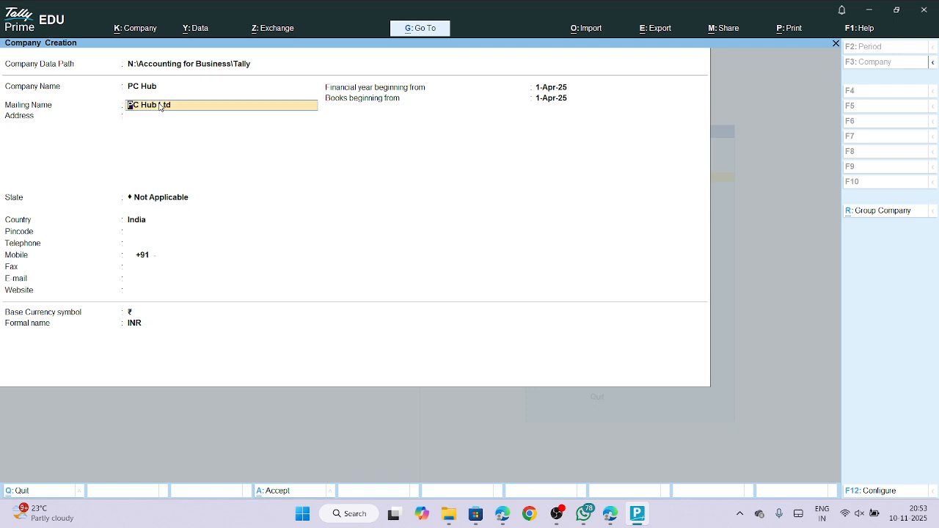
pyautogui.press('Return')
pyautogui.press('Return')
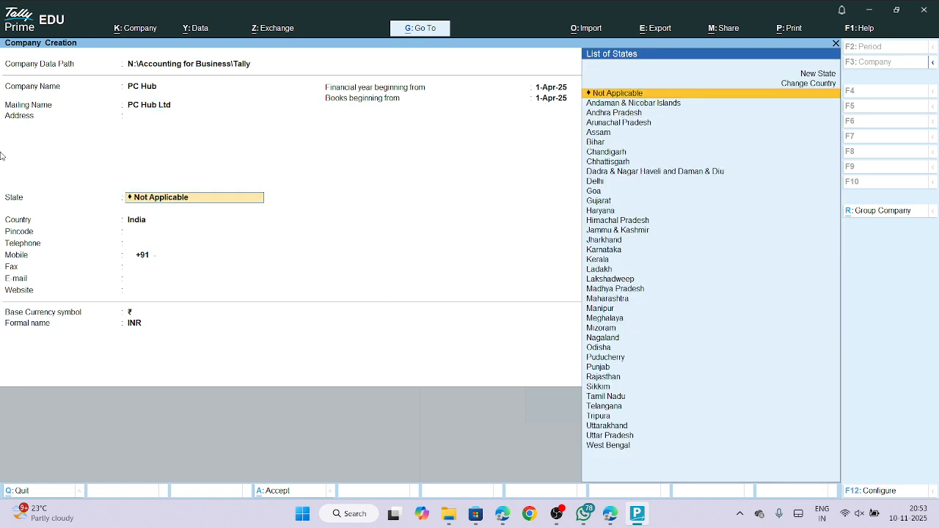
pyautogui.click(126, 117)
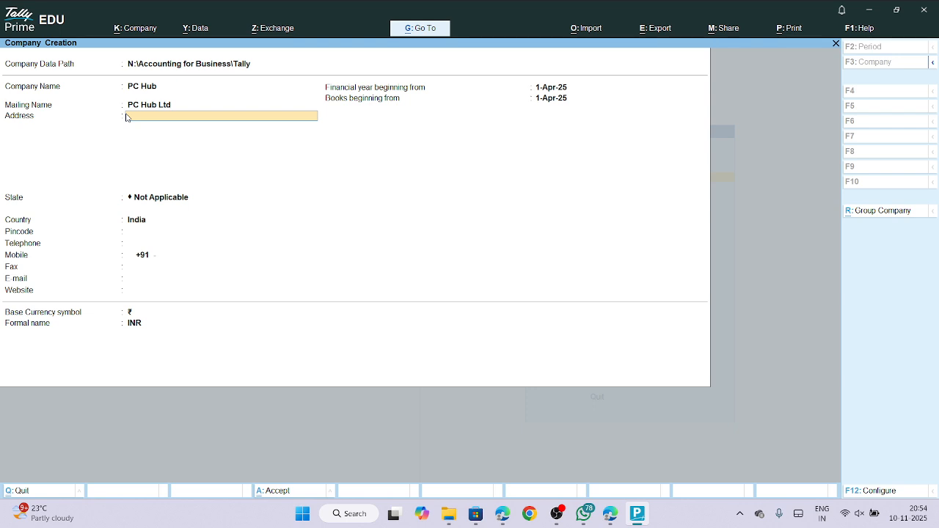
pyautogui.click(611, 517)
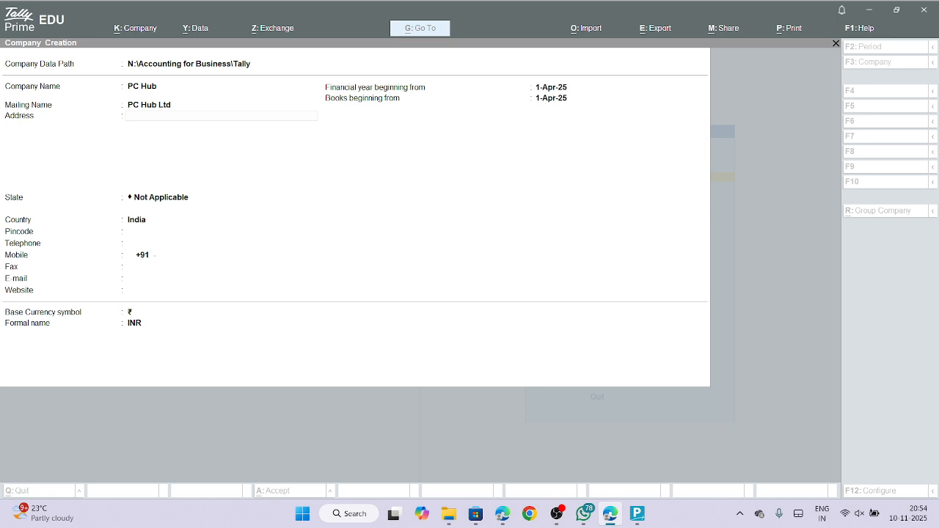
pyautogui.click(637, 514)
pyautogui.write('#12, MG Road, Bengaluru')
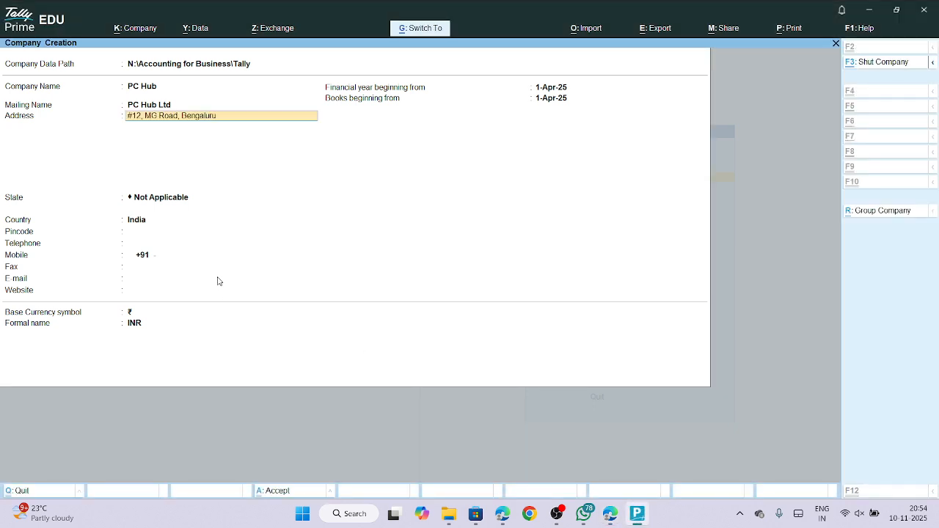
pyautogui.press('Return')
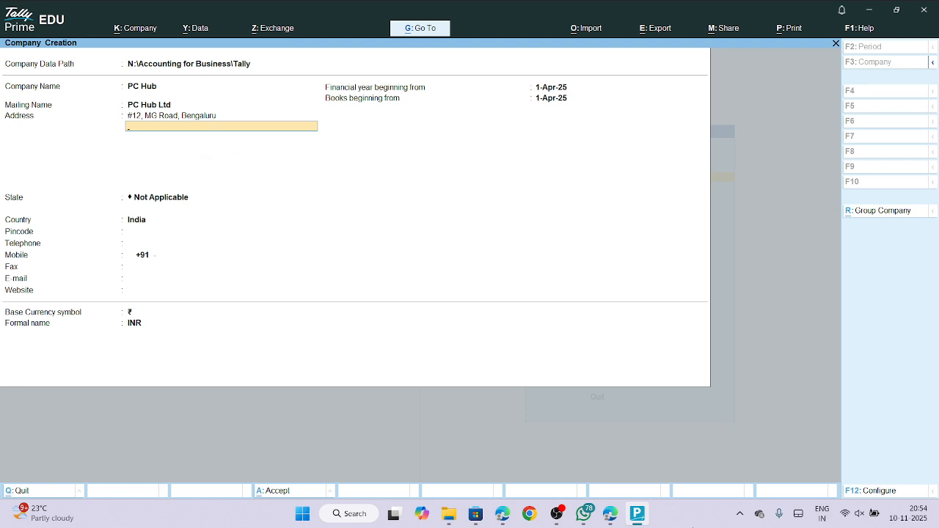
pyautogui.click(611, 513)
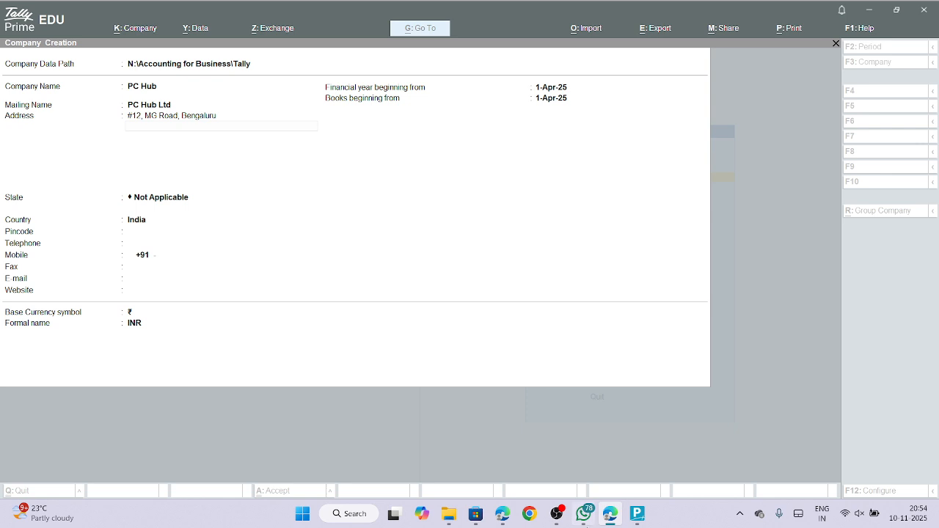
pyautogui.click(636, 514)
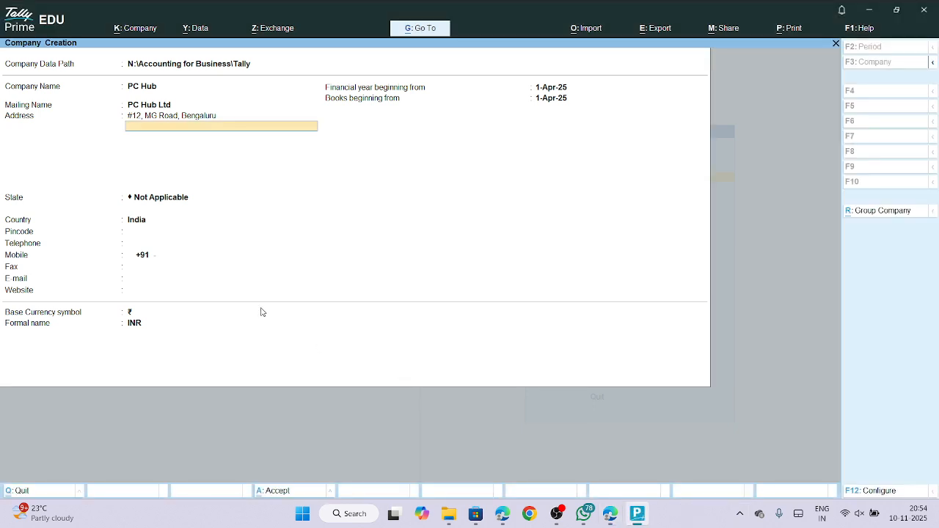
pyautogui.hotkey('ctrl', 'alt', 'v')
pyautogui.press('Return')
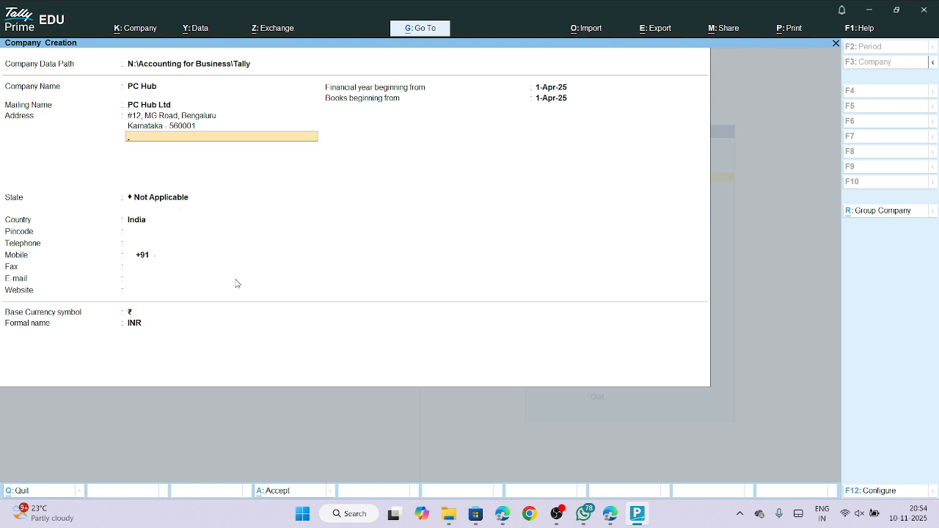
# Set the company's state to Karnataka and enter its pincode, keeping India as the country.
pyautogui.press('Return')
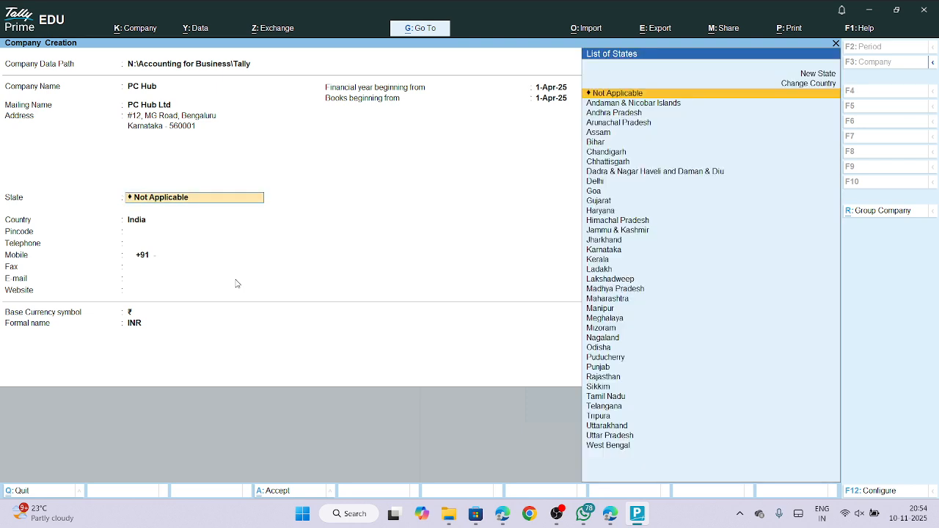
pyautogui.write('Kar')
pyautogui.press('Return')
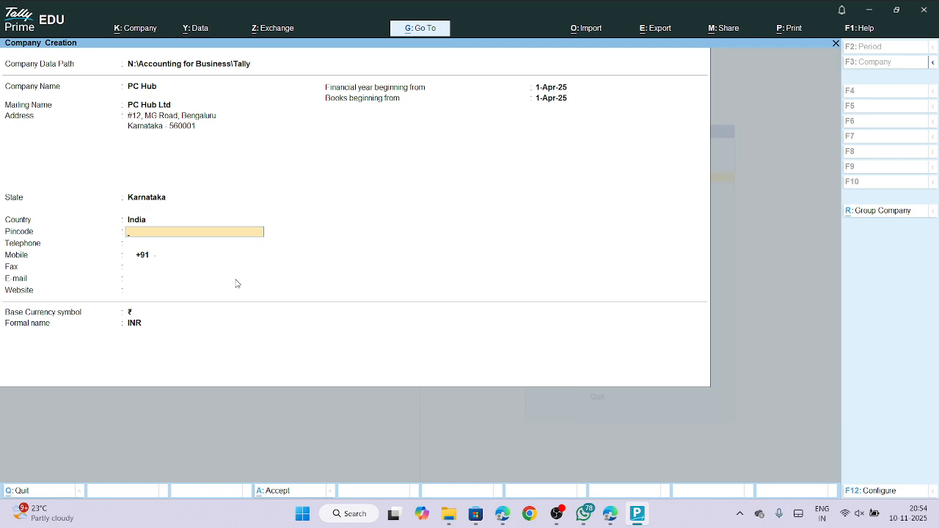
pyautogui.write('56000')
pyautogui.press('Return')
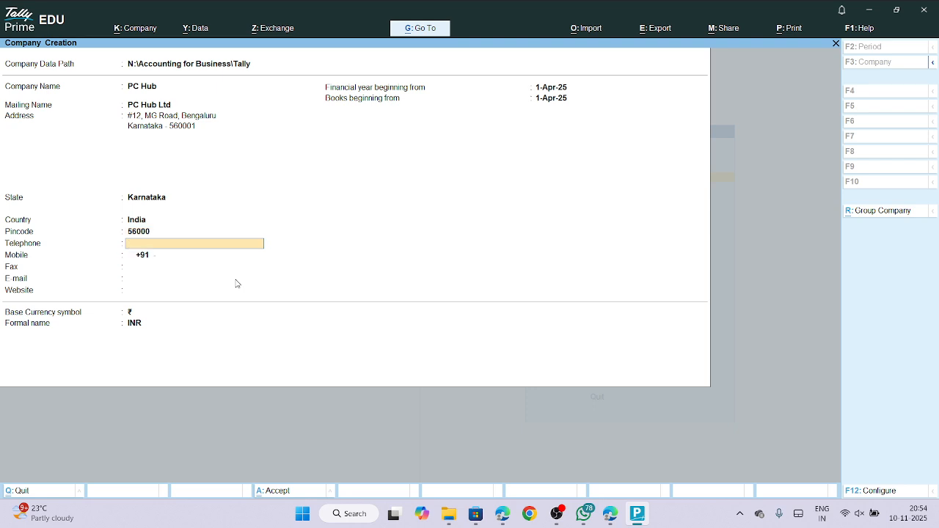
# Copy the company's telephone number from the source document in the browser and return to the company form.
pyautogui.click(613, 515)
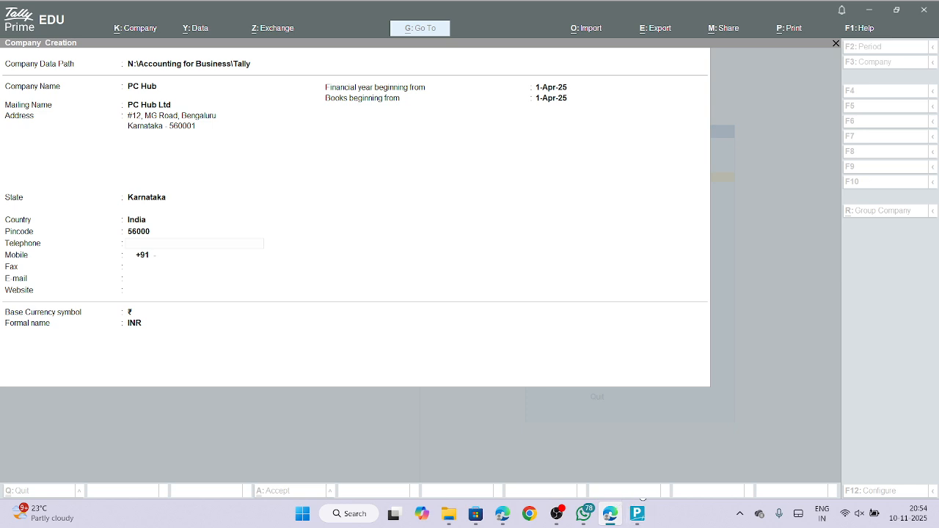
pyautogui.click(636, 514)
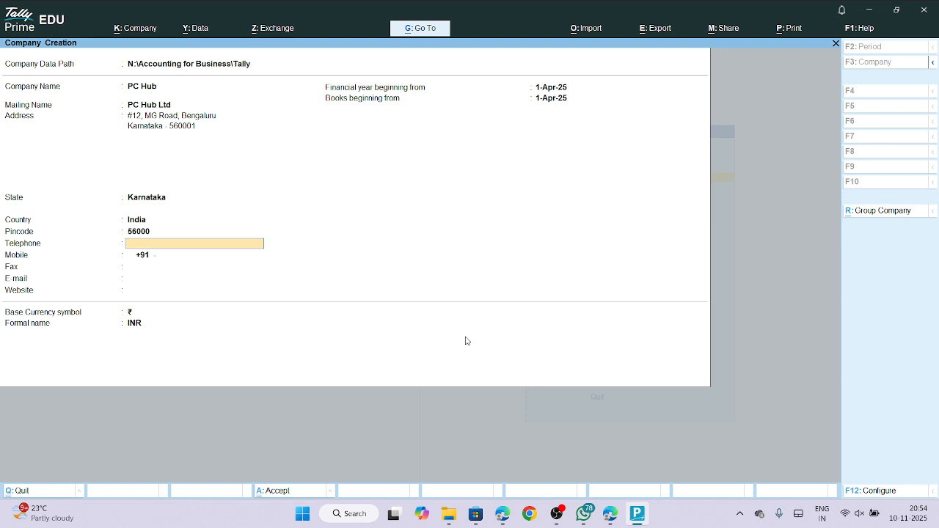
pyautogui.press('Return')
pyautogui.press('ctrl')
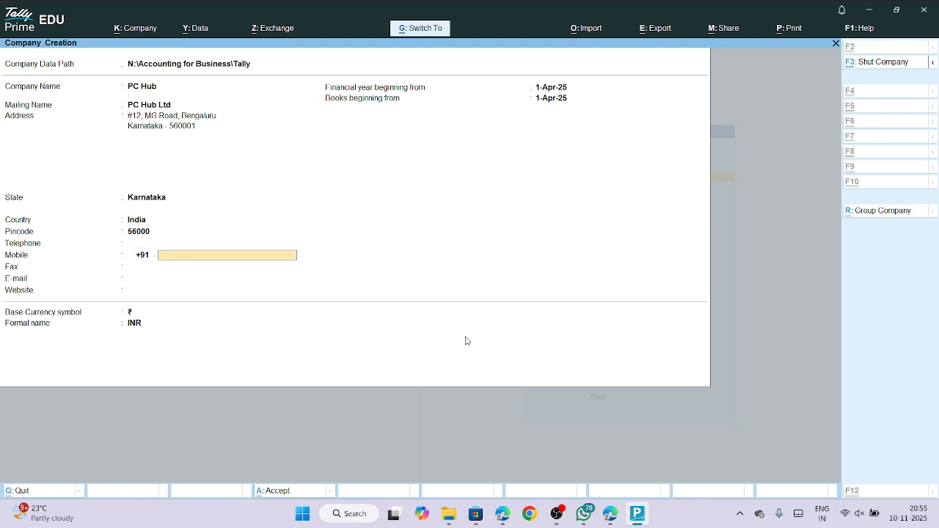
pyautogui.hotkey('ctrl', 'v')
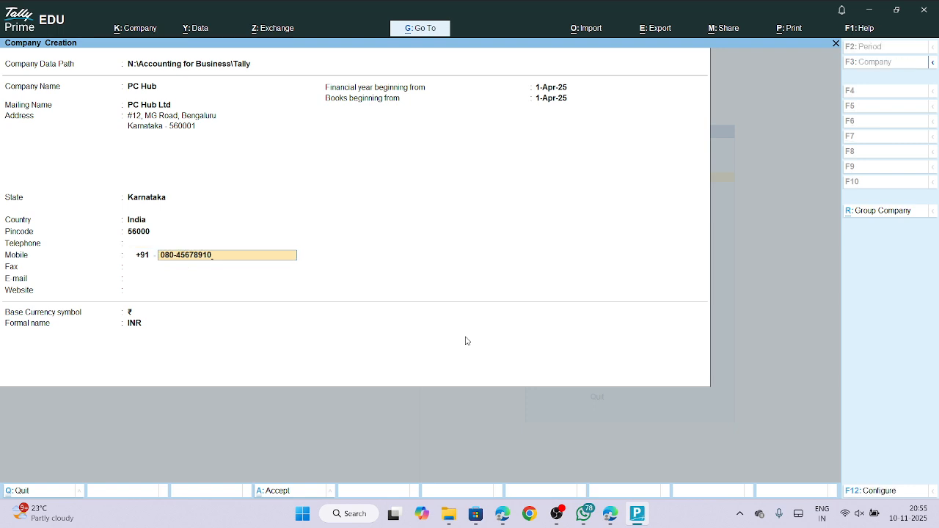
pyautogui.press('ctrl')
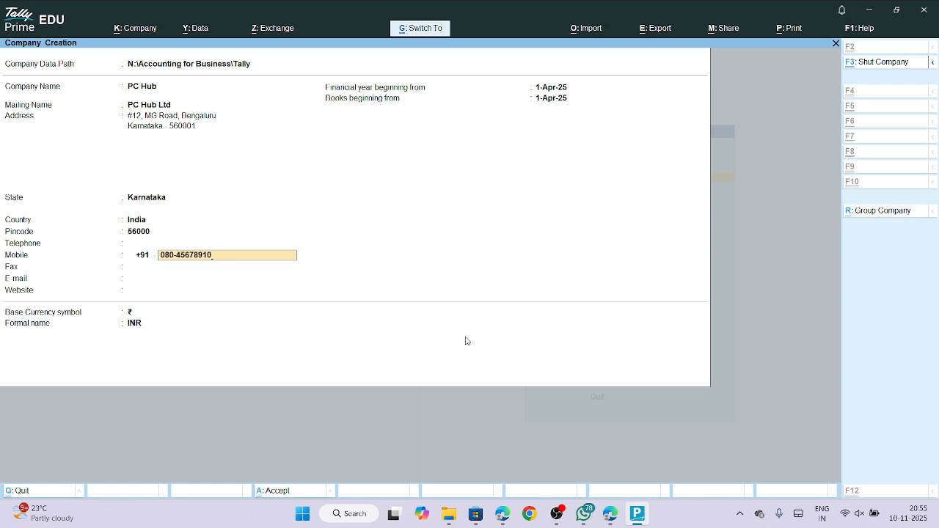
pyautogui.press('BackSpace')
pyautogui.press('BackSpace')
pyautogui.press('BackSpace')
pyautogui.press('BackSpace')
pyautogui.press('BackSpace')
pyautogui.press('BackSpace')
pyautogui.press('BackSpace')
pyautogui.press('BackSpace')
pyautogui.press('BackSpace')
pyautogui.press('BackSpace')
pyautogui.press('BackSpace')
pyautogui.press('BackSpace')
pyautogui.press('BackSpace')
pyautogui.press('BackSpace')
pyautogui.press('BackSpace')
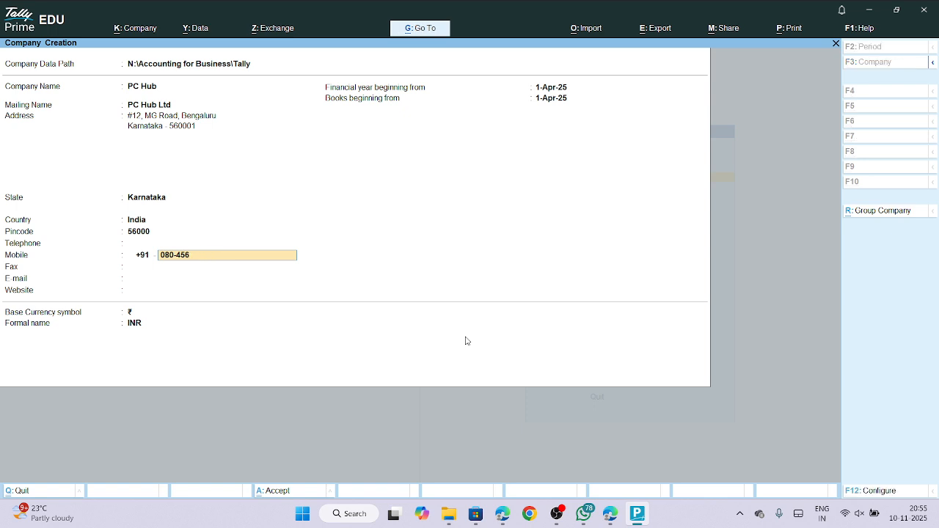
# Enter the company's telephone number and mobile number, leaving the fax and e-mail fields blank.
pyautogui.click(138, 246)
pyautogui.press('ctrl')
pyautogui.hotkey('ctrl', 'v')
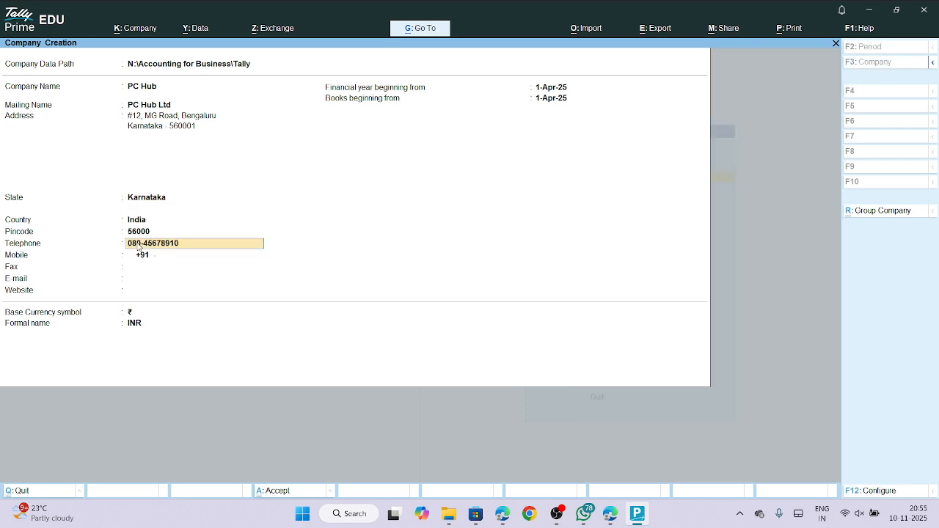
pyautogui.press('Return')
pyautogui.write('63')
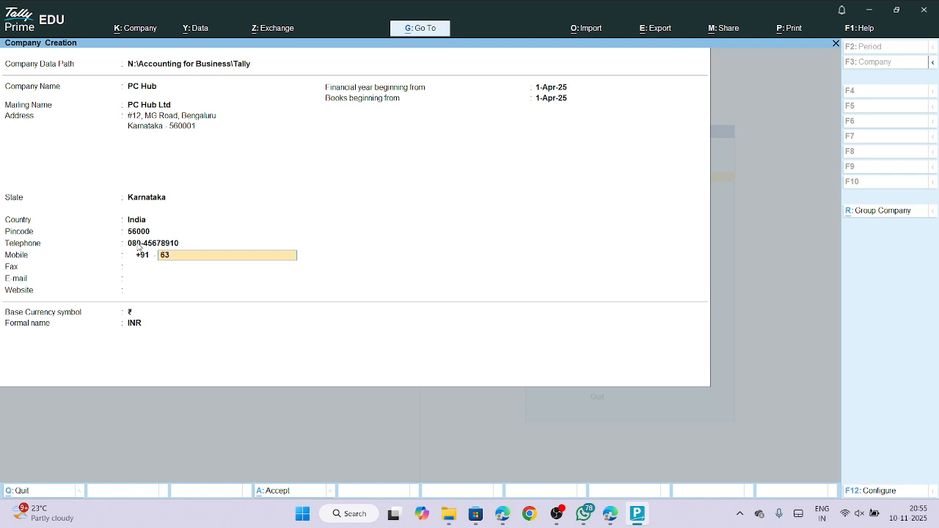
pyautogui.write('60000000')
pyautogui.press('Return')
pyautogui.press('Return')
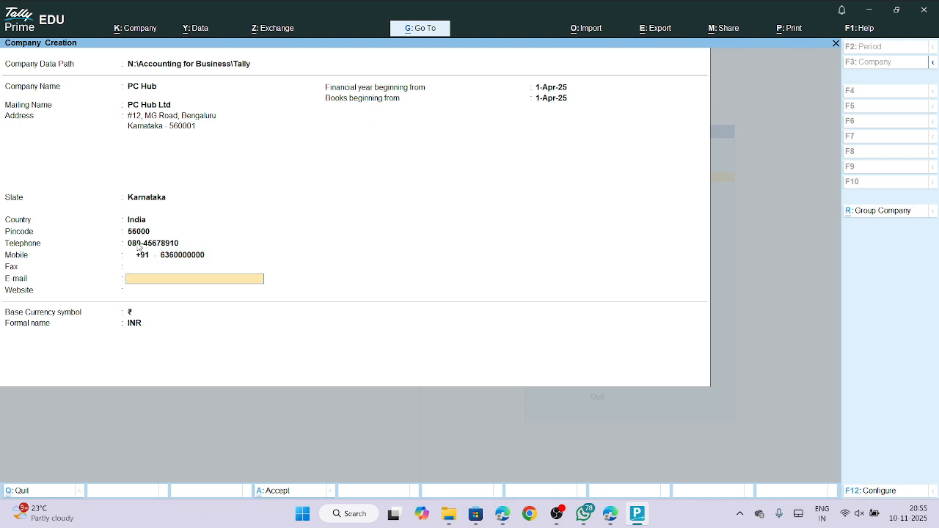
pyautogui.press('Return')
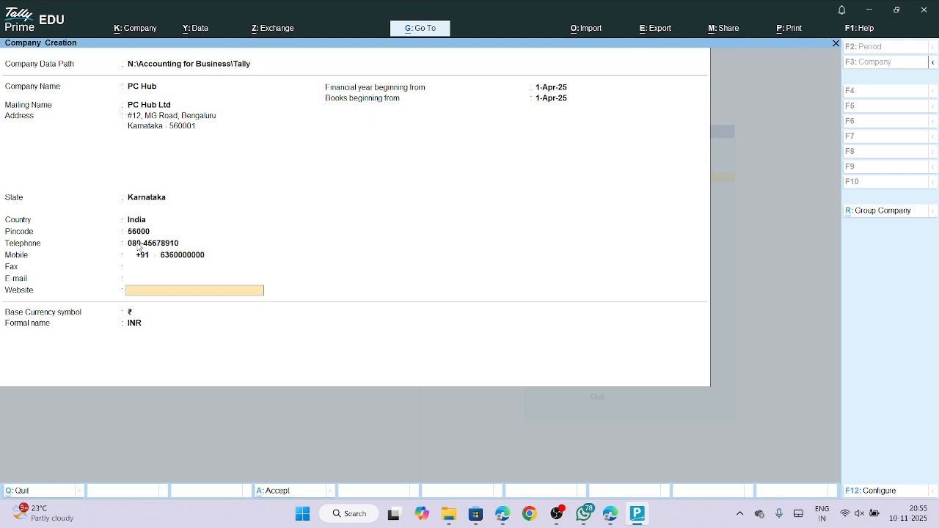
# Copy the company's e-mail address from the source document in the browser into the company form, leaving the website blank.
pyautogui.click(610, 514)
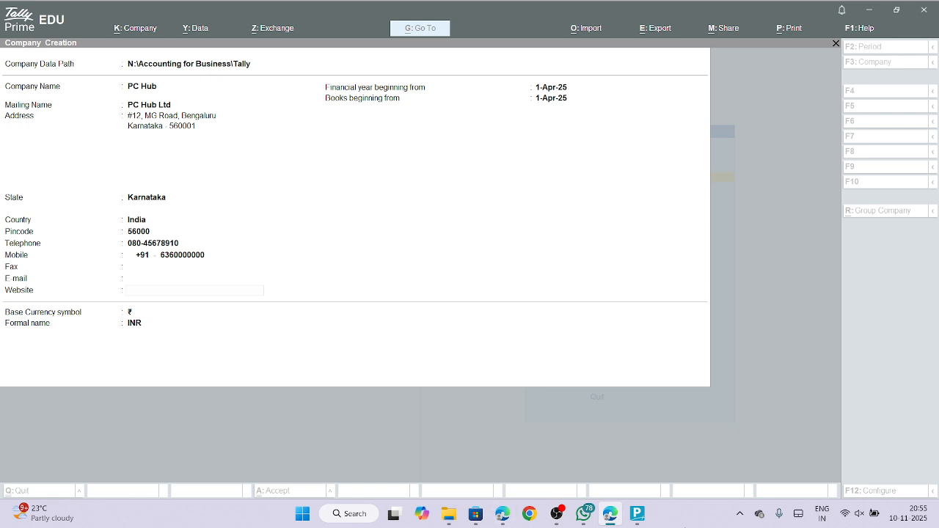
pyautogui.click(637, 513)
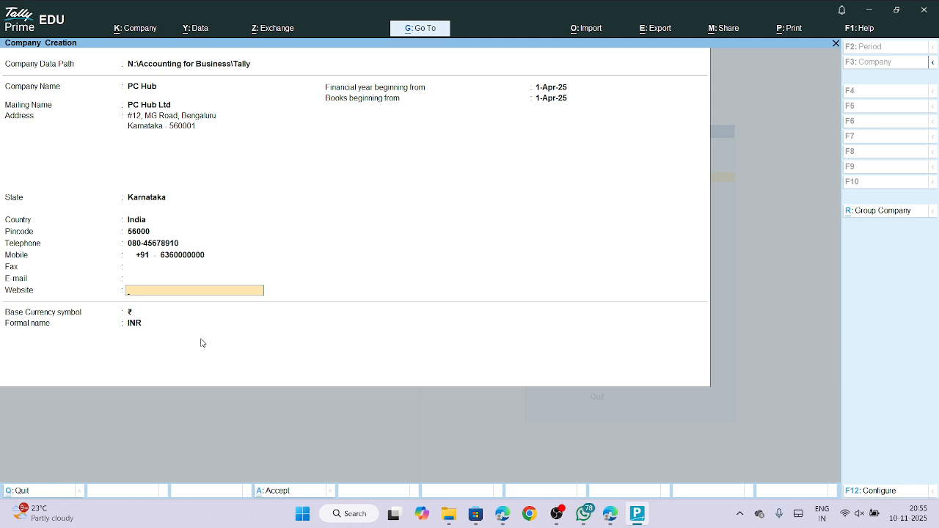
pyautogui.click(174, 279)
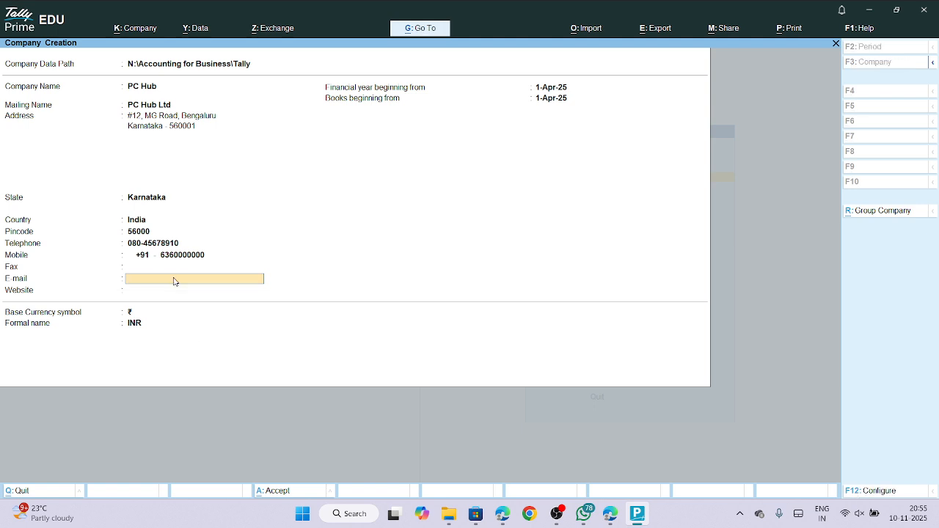
pyautogui.hotkey('ctrl', 'v')
pyautogui.press('Return')
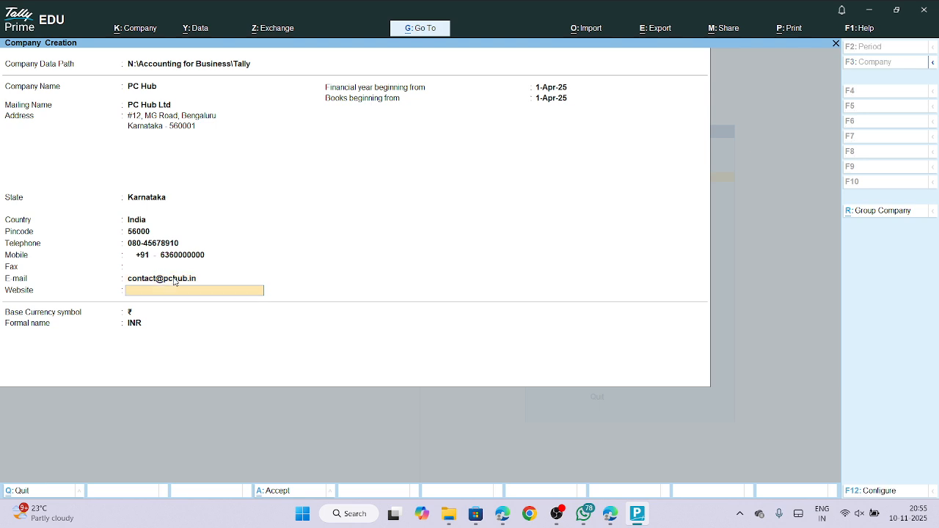
pyautogui.press('Return')
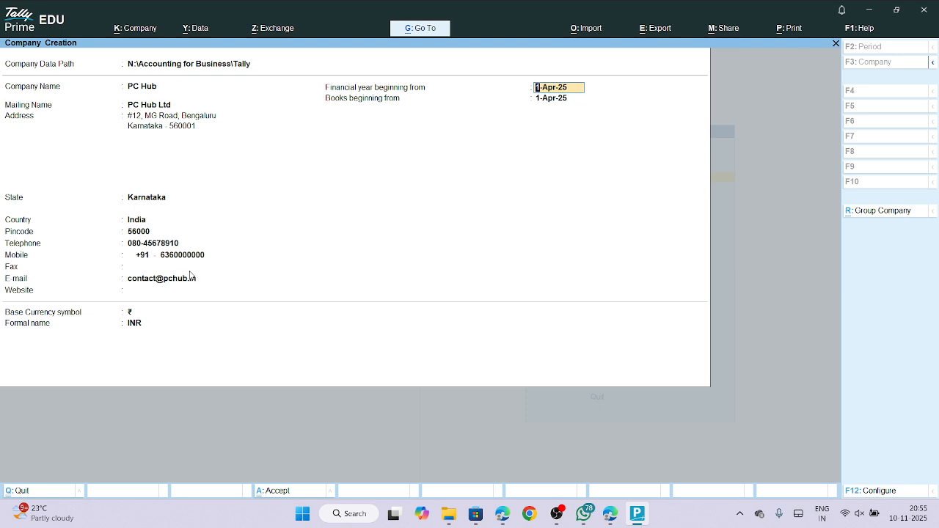
# Keep 1-Apr-25 as the financial year start and set the books beginning date to 1-Nov-25.
pyautogui.press('Return')
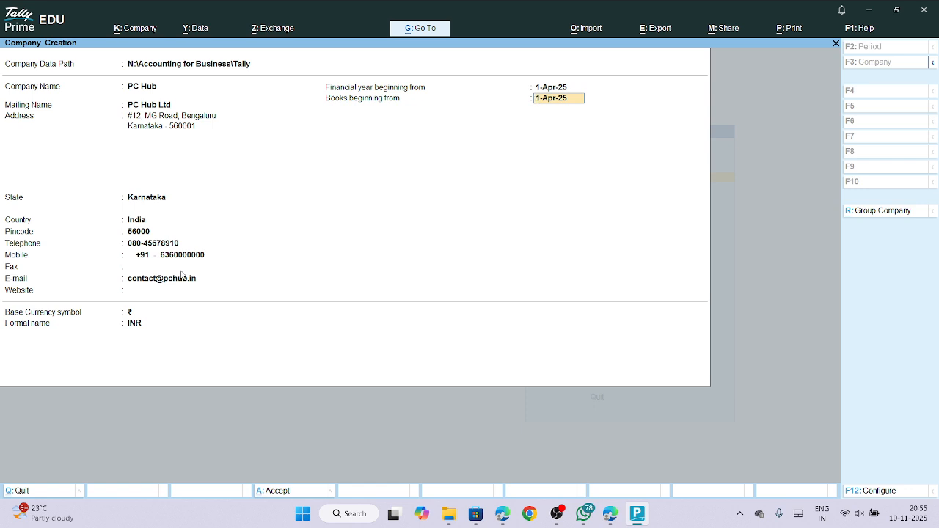
pyautogui.write('.1111')
pyautogui.press('BackSpace')
pyautogui.write('.25')
pyautogui.press('Return')
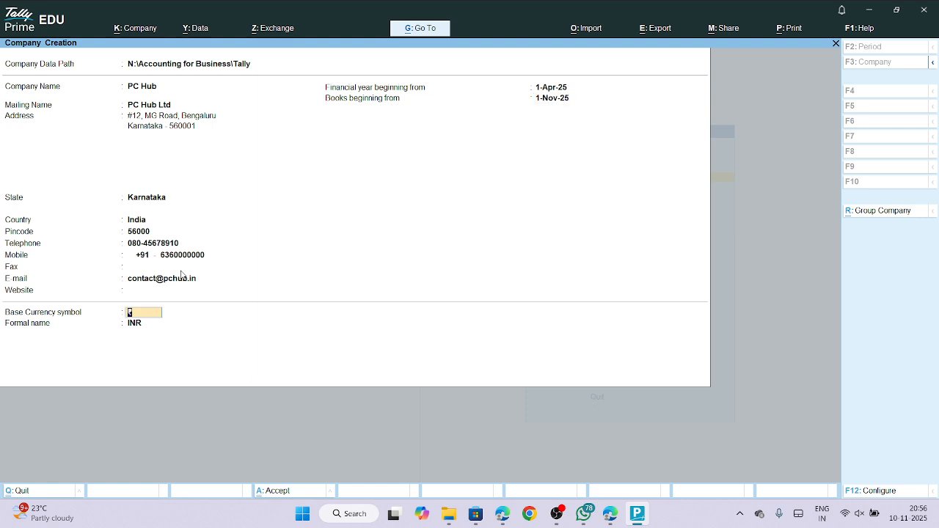
# Keep ₹ as the base currency symbol and INR as its formal name, and save the new company.
pyautogui.press('Return')
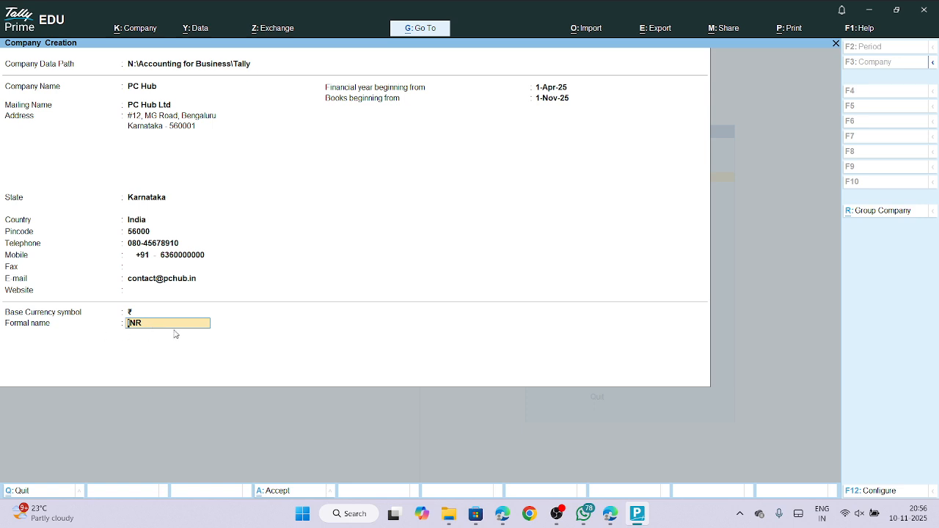
pyautogui.press('Return')
pyautogui.press('Return')
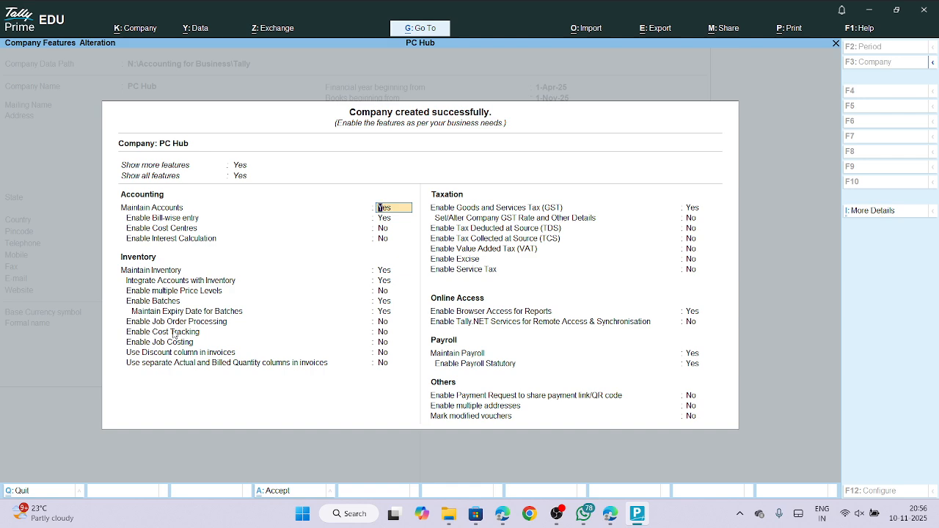
# Keep account maintenance on and disable bill-wise entry, leaving cost centres and interest calculation off.
pyautogui.press('Return')
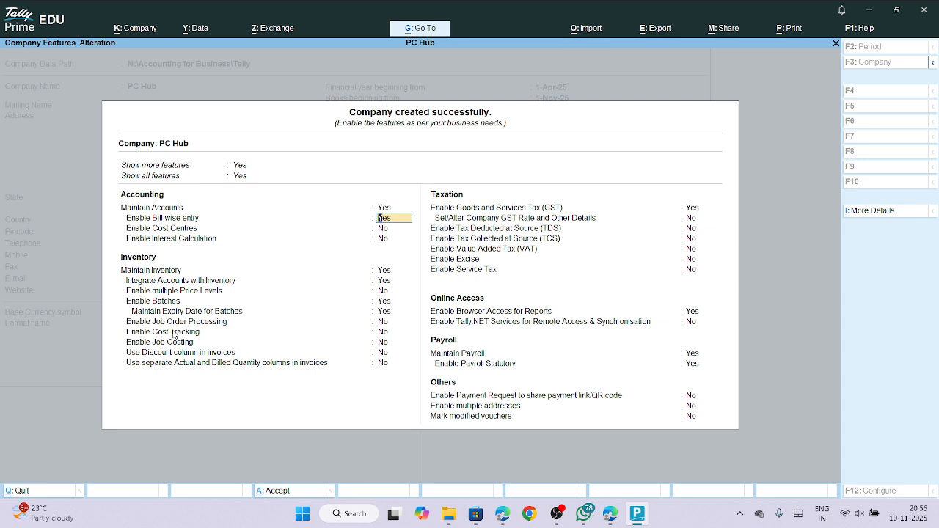
pyautogui.write('y')
pyautogui.press('BackSpace')
pyautogui.press('Return')
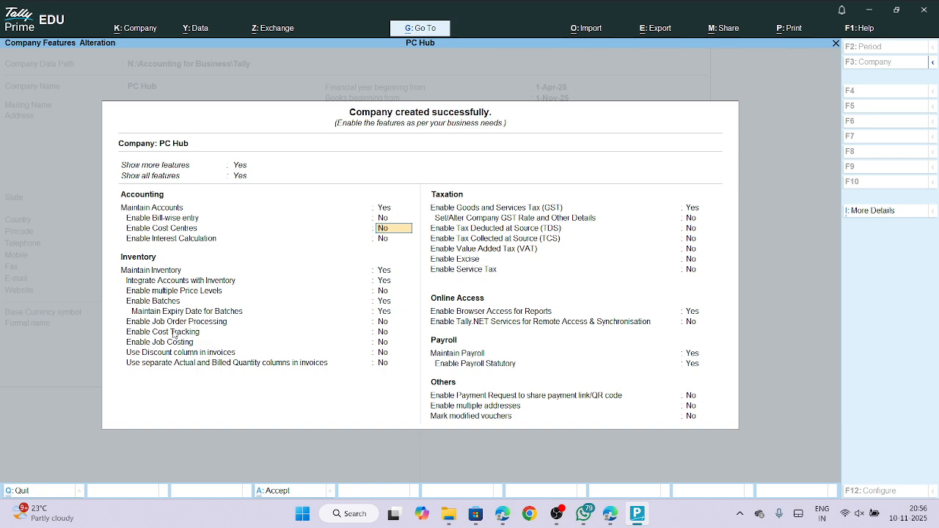
pyautogui.press('Return')
pyautogui.press('Return')
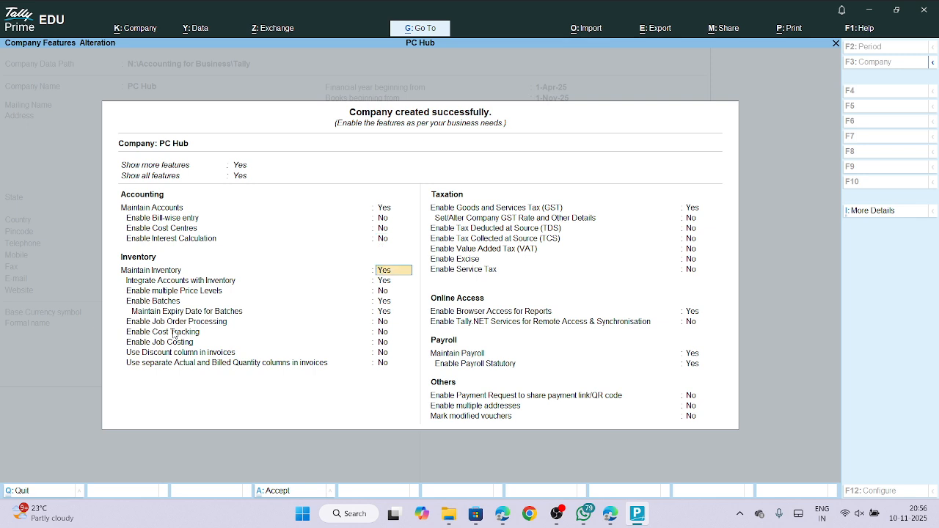
# Keep inventory maintained and integrated with accounts, disable batches, and leave the remaining inventory features off.
pyautogui.press('Return')
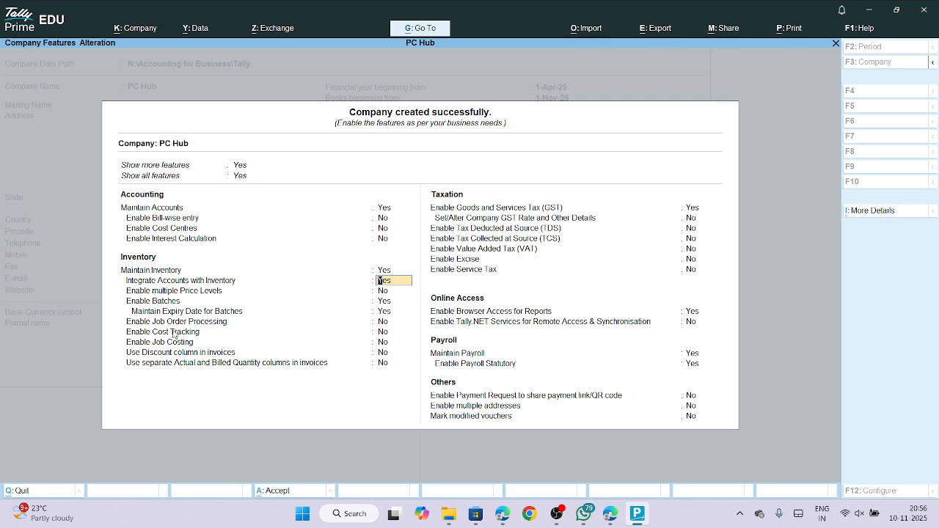
pyautogui.press('Return')
pyautogui.press('Return')
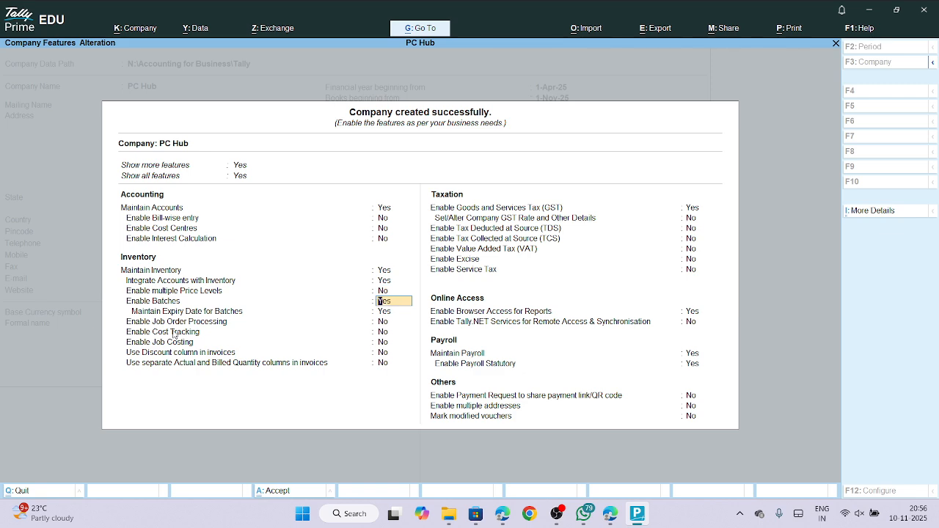
pyautogui.write('n')
pyautogui.press('Return')
pyautogui.press('Return')
pyautogui.press('Return')
pyautogui.press('Return')
pyautogui.press('Return')
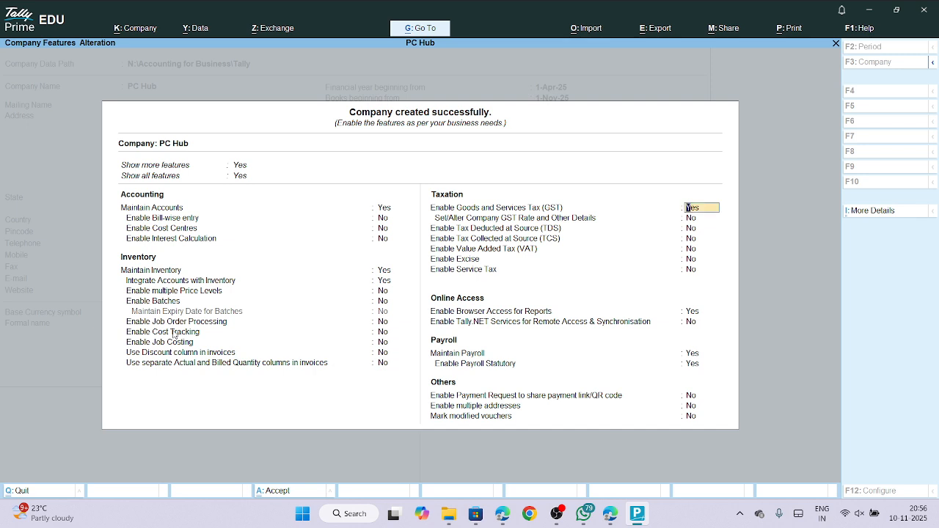
# Disable Goods and Services Tax and leave TDS, TCS, VAT, excise and service tax off.
pyautogui.write('n')
pyautogui.press('Return')
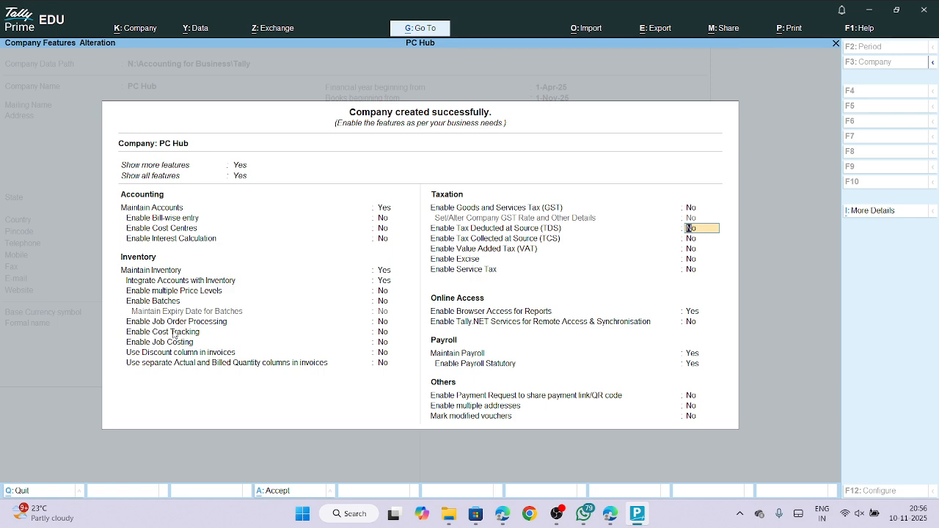
pyautogui.press('Return')
pyautogui.press('Return')
pyautogui.press('Return')
pyautogui.press('Return')
pyautogui.write('n')
pyautogui.press('Return')
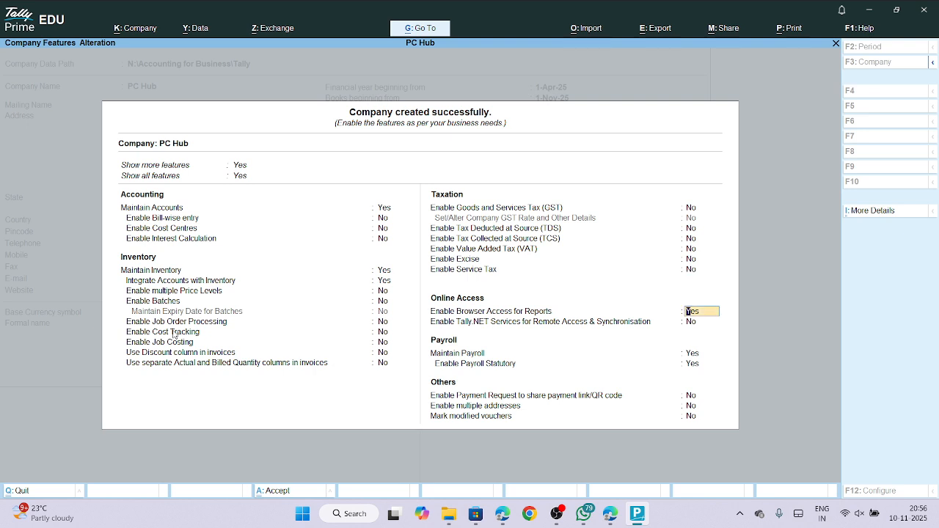
# Disable browser access for reports and payroll maintenance, leaving Tally.NET services for remote access off.
pyautogui.write('n')
pyautogui.press('Return')
pyautogui.press('Return')
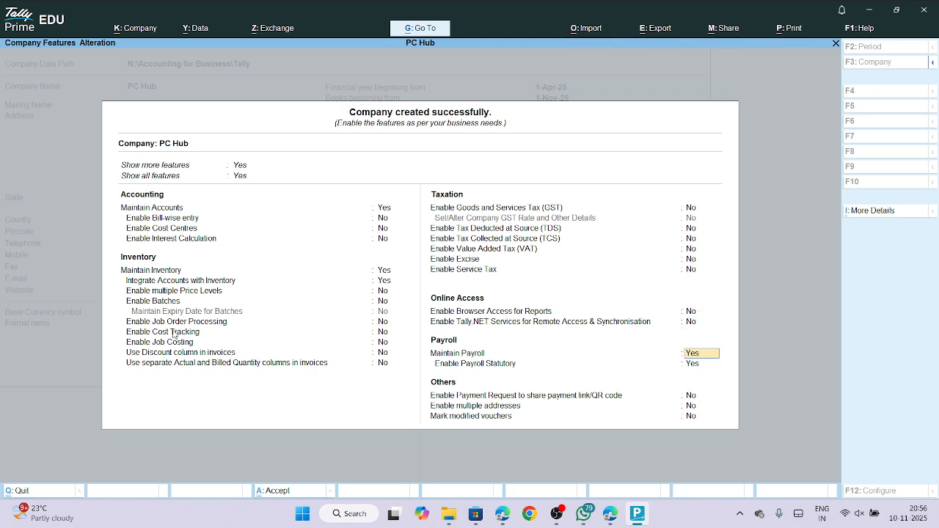
pyautogui.write('n')
pyautogui.press('Return')
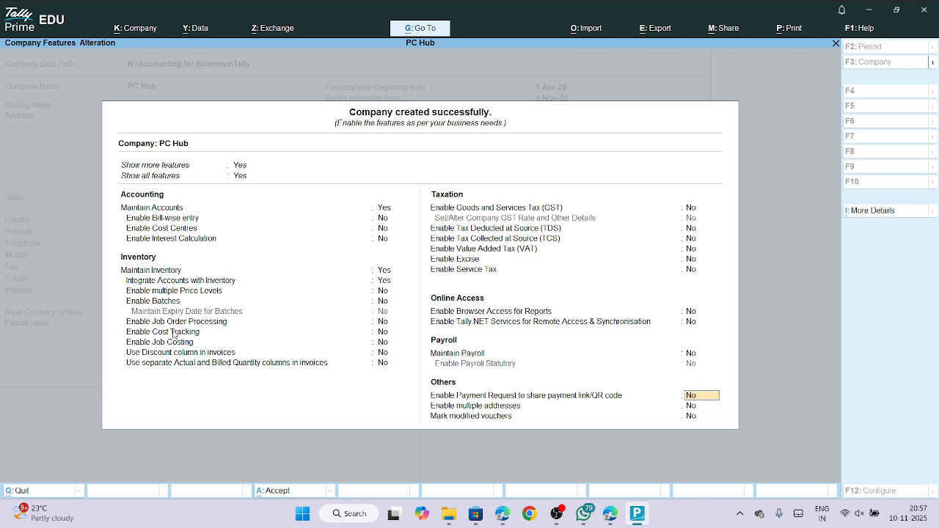
# Leave payment requests, multiple addresses and marking of modified vouchers off, and save the company features.
pyautogui.press('Return')
pyautogui.press('Return')
pyautogui.press('Return')
pyautogui.press('Return')
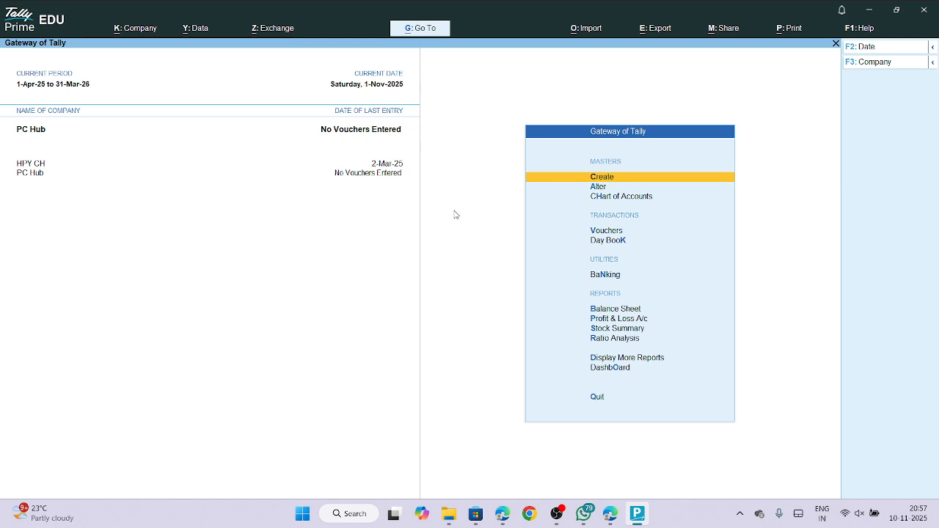
# Start a purchase voucher dated 1-Nov-25, leaving the supplier invoice number and date blank up to the party account name.
pyautogui.click(598, 232)
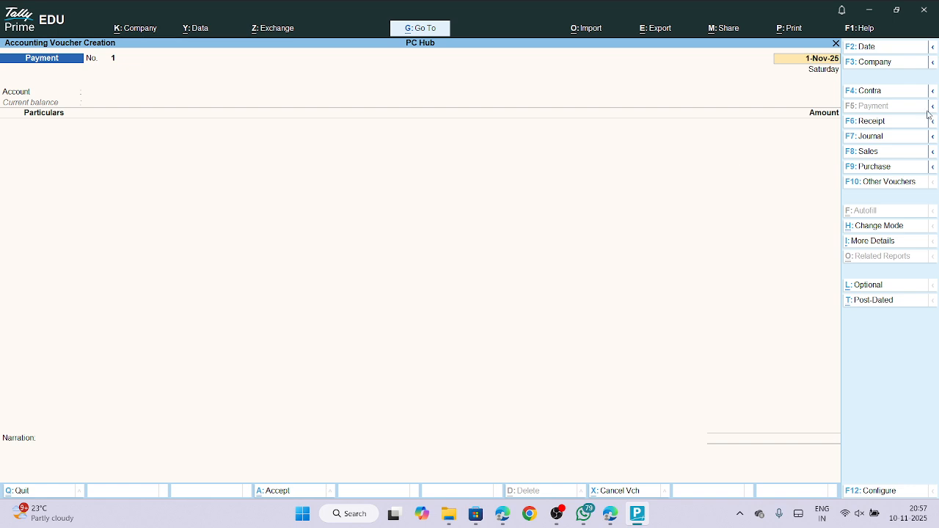
pyautogui.click(874, 166)
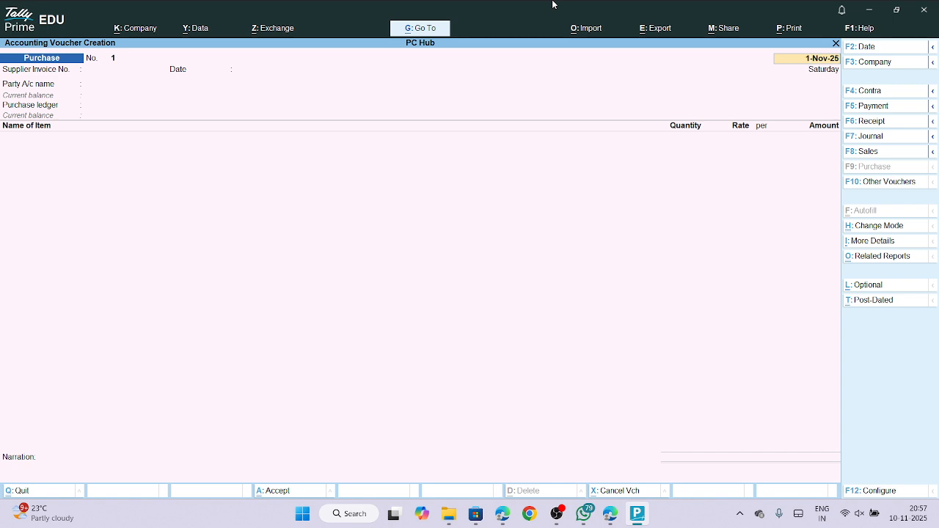
pyautogui.press('Return')
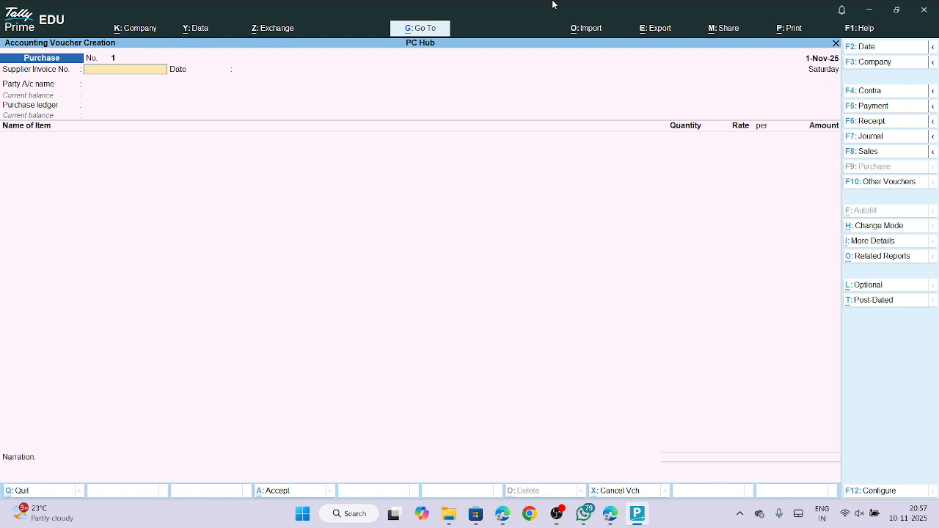
pyautogui.press('Return')
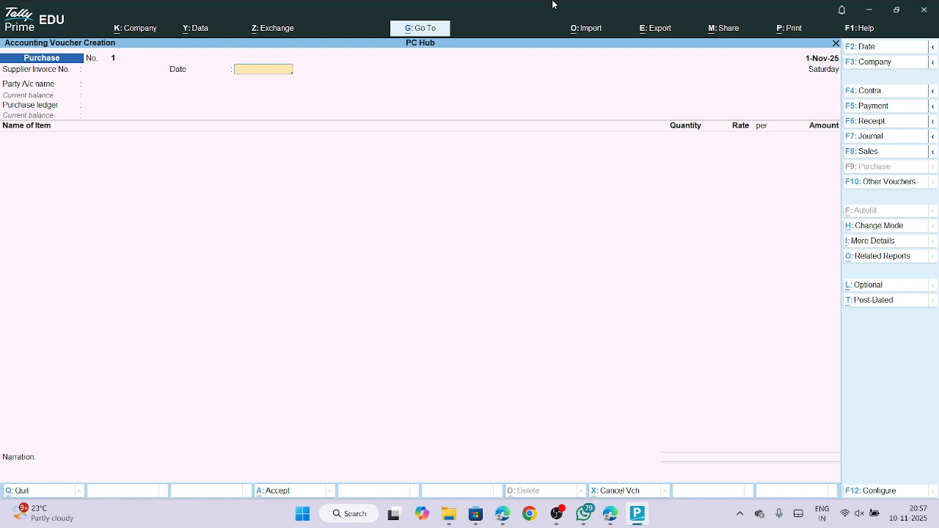
pyautogui.press('Return')
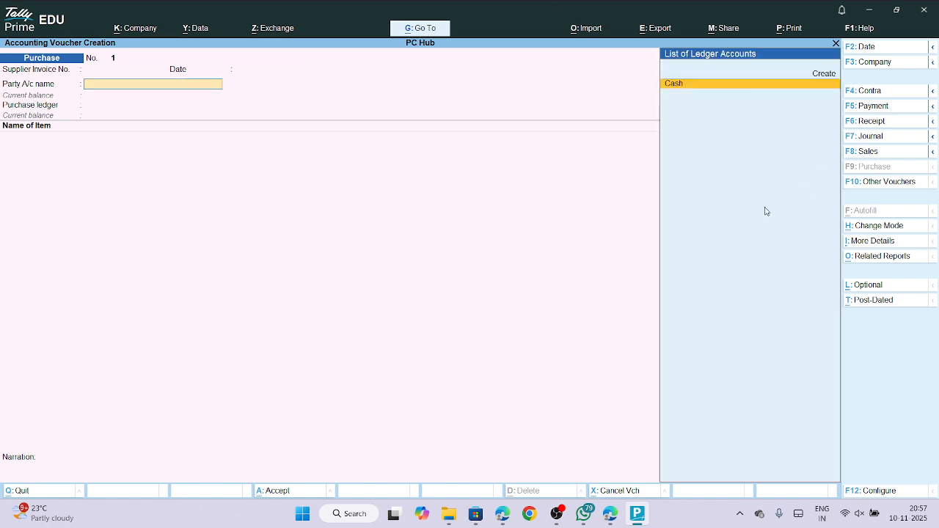
# Examine the first purchase transaction's supplier, address, items and payment terms in the browser document, and return to the purchase voucher.
pyautogui.click(611, 513)
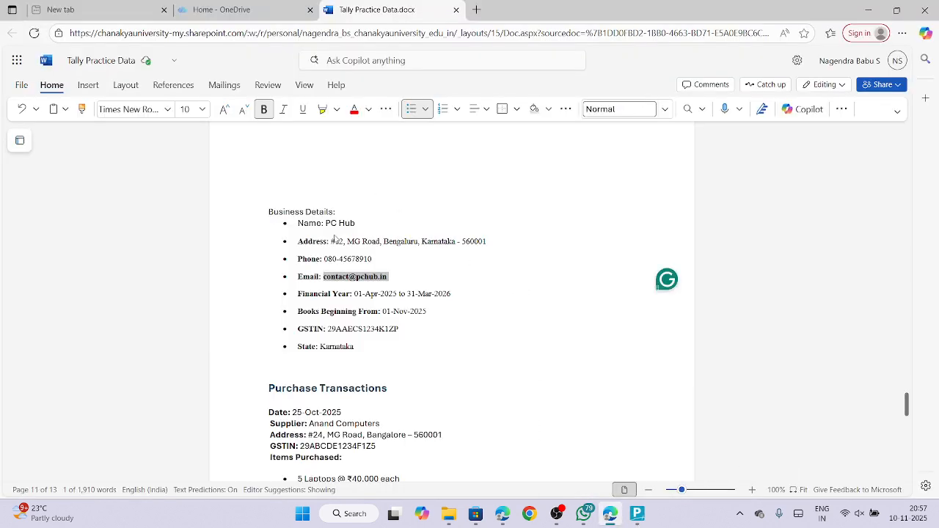
pyautogui.scroll(-3, 345, 275)
pyautogui.scroll(-1, 359, 294)
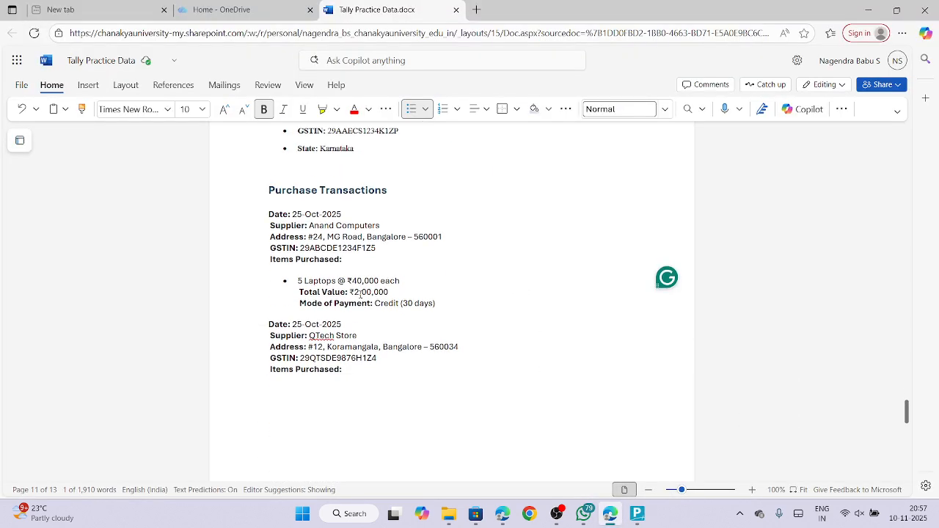
pyautogui.moveTo(293, 211); pyautogui.dragTo(385, 225)
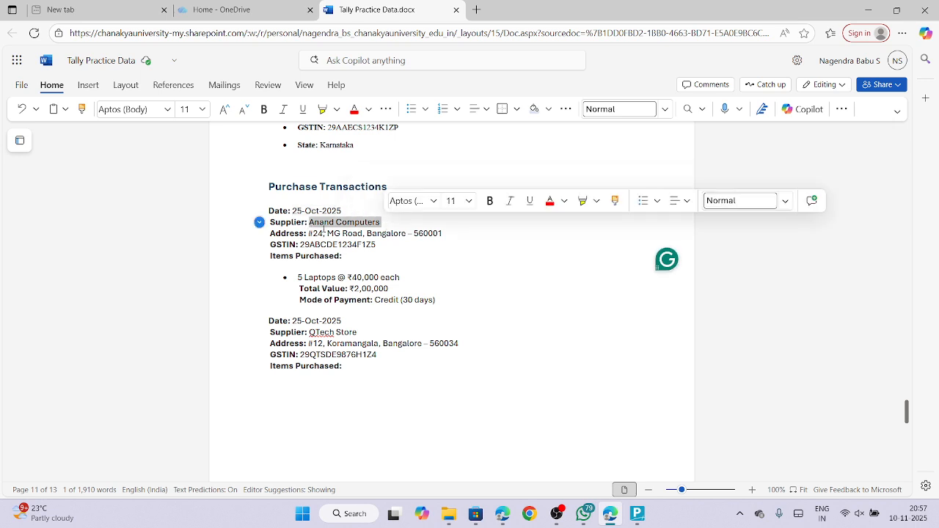
pyautogui.moveTo(308, 233); pyautogui.dragTo(349, 233)
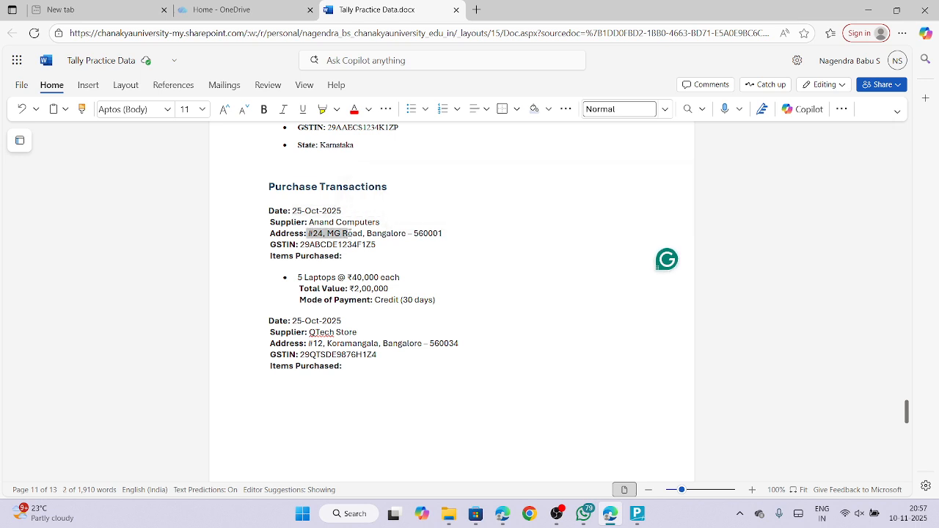
pyautogui.click(391, 234)
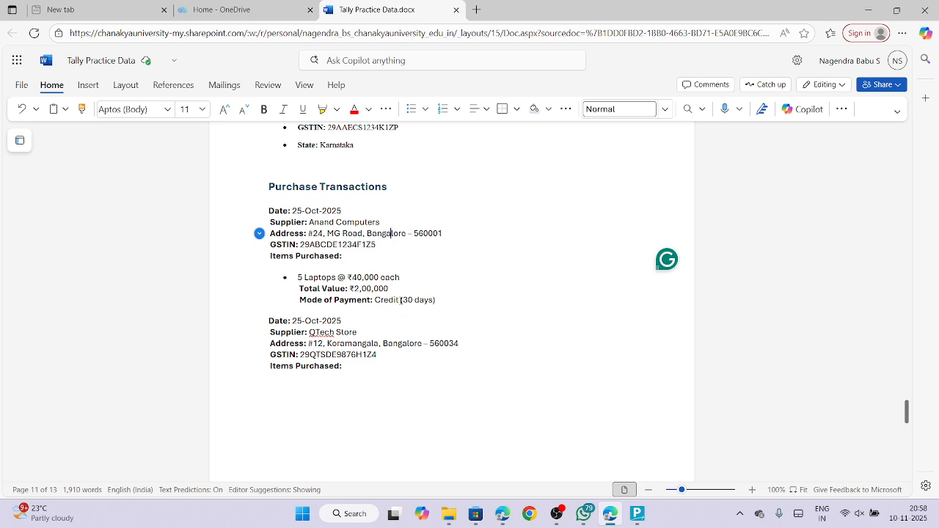
pyautogui.click(401, 299)
pyautogui.click(423, 288)
pyautogui.scroll(1, 449, 284)
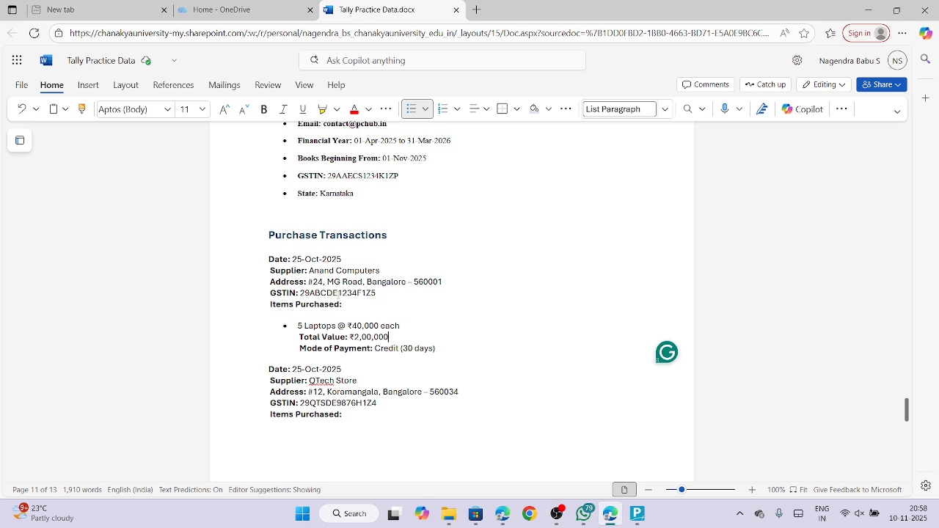
pyautogui.moveTo(638, 519)
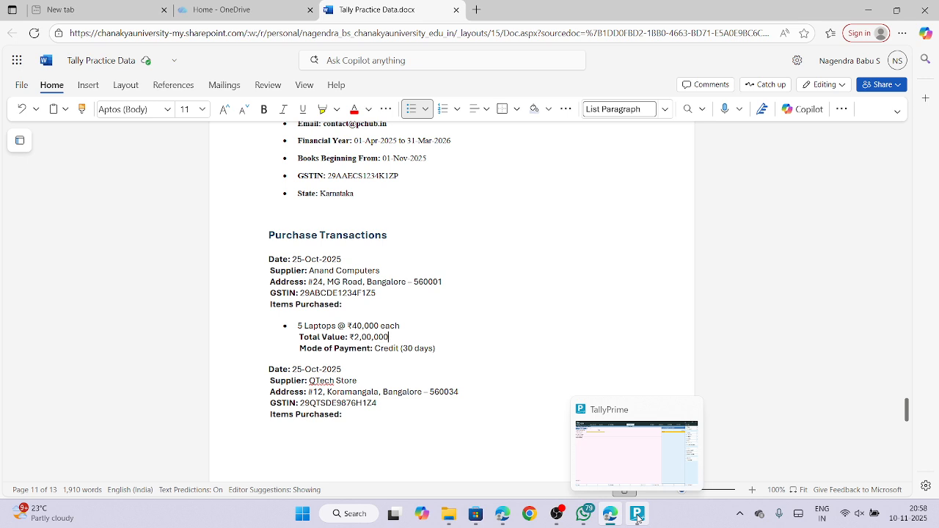
pyautogui.click(637, 518)
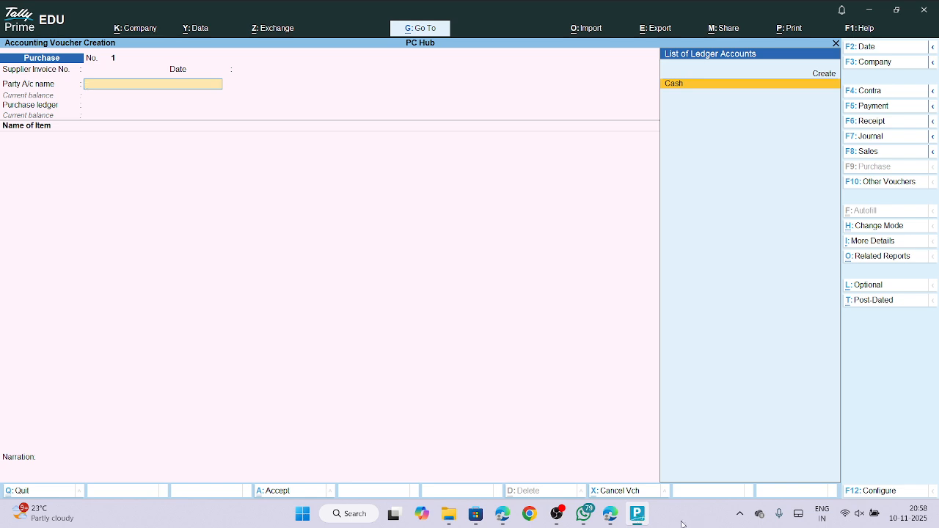
pyautogui.click(611, 515)
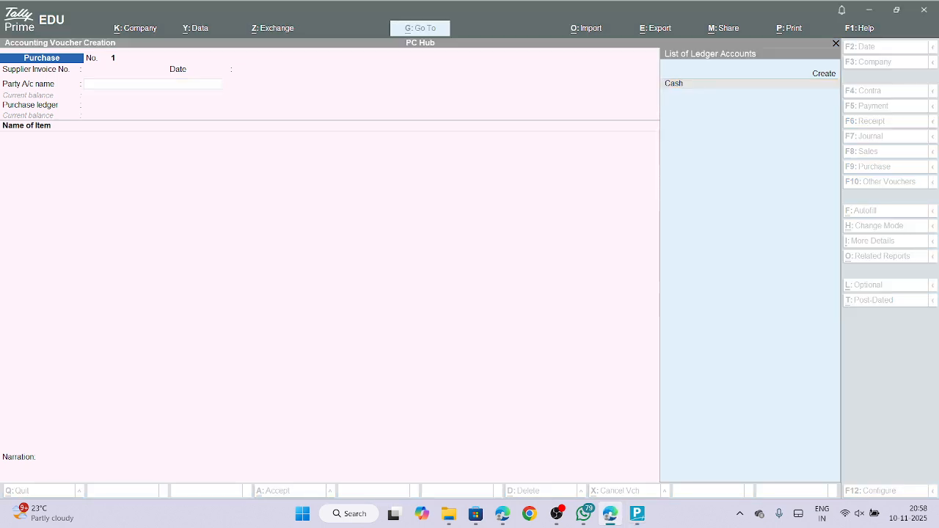
pyautogui.click(637, 513)
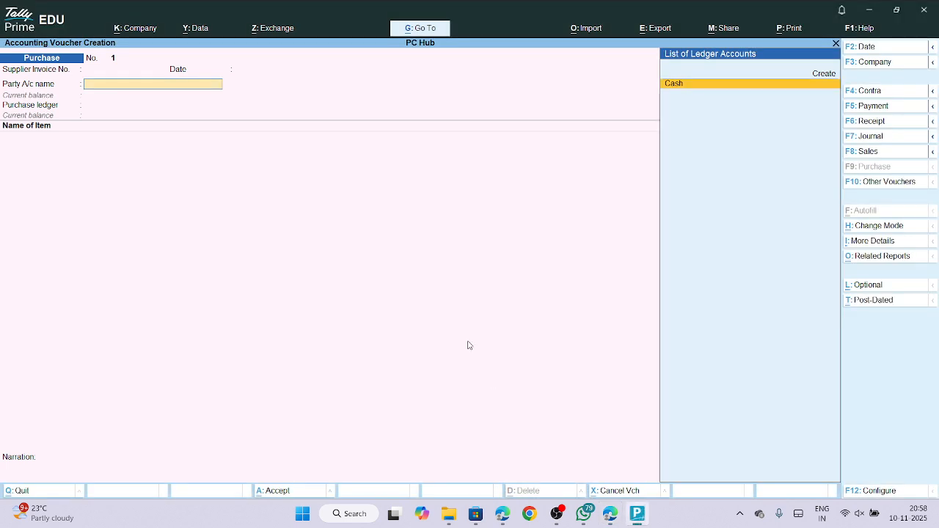
# Create a supplier ledger named Anand Computers under Sundry Creditors, keeping the same mailing name.
pyautogui.click(831, 74)
pyautogui.click(831, 74)
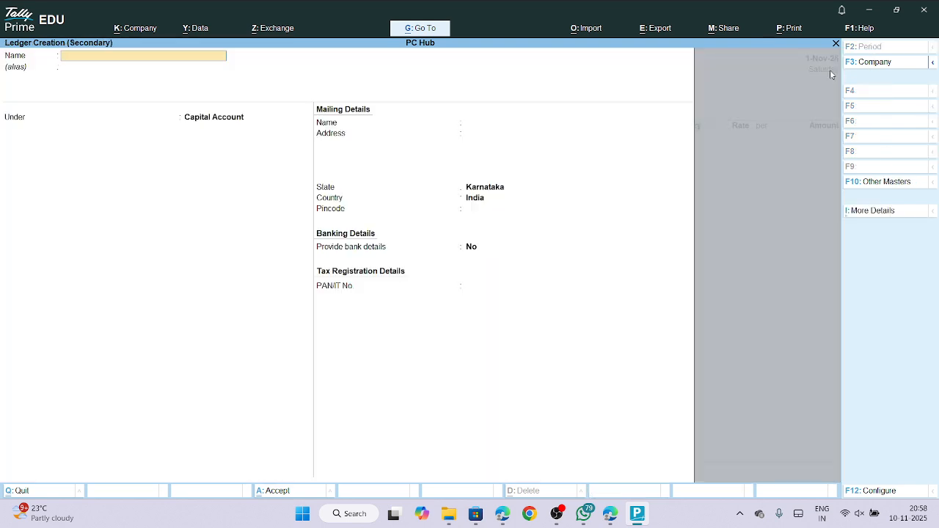
pyautogui.write('Anand Computers')
pyautogui.press('Return')
pyautogui.press('Return')
pyautogui.write('P')
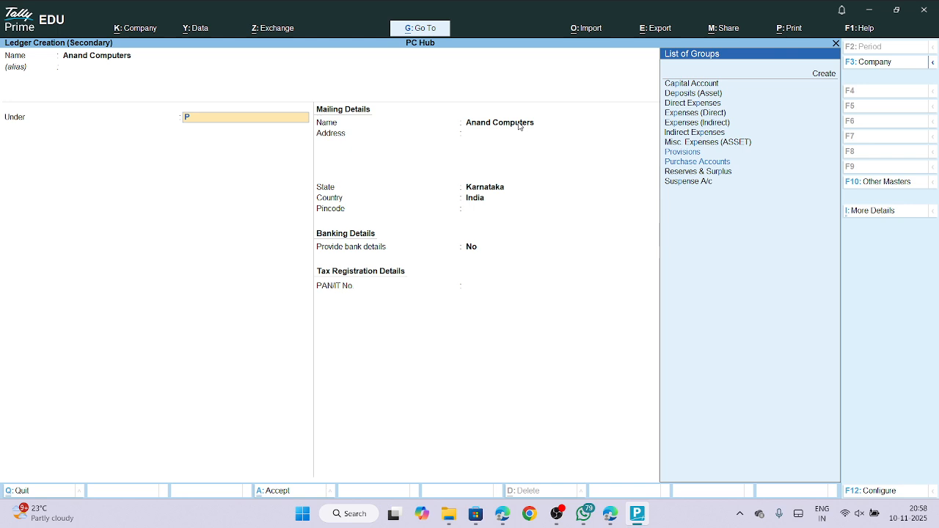
pyautogui.write('ur')
pyautogui.press('Return')
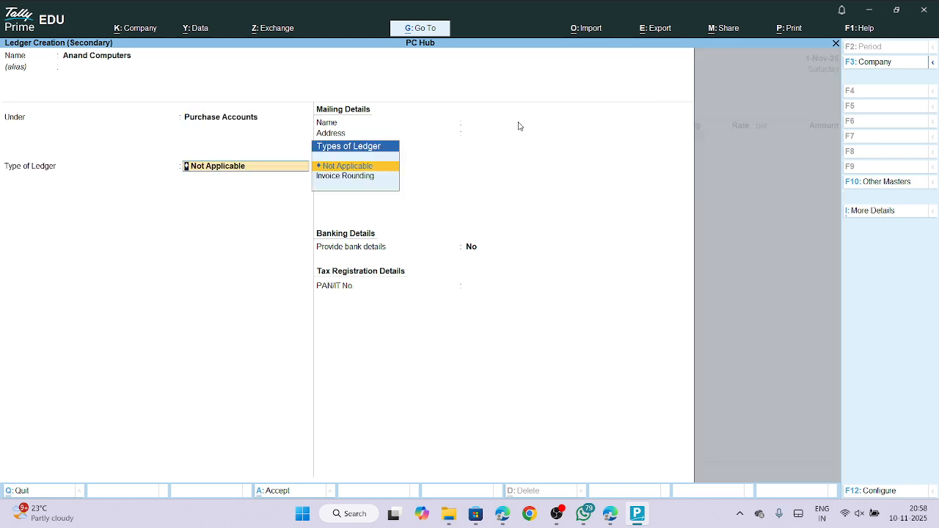
pyautogui.press('BackSpace')
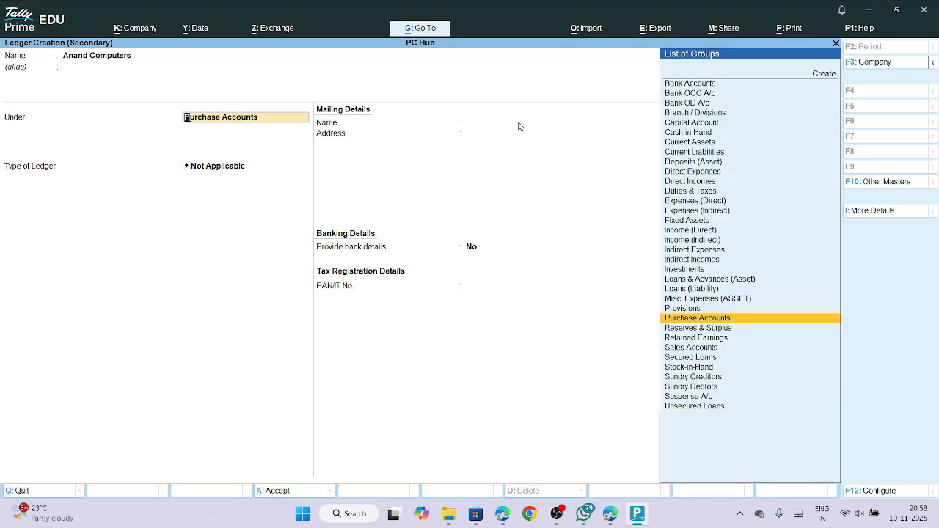
pyautogui.write('Su')
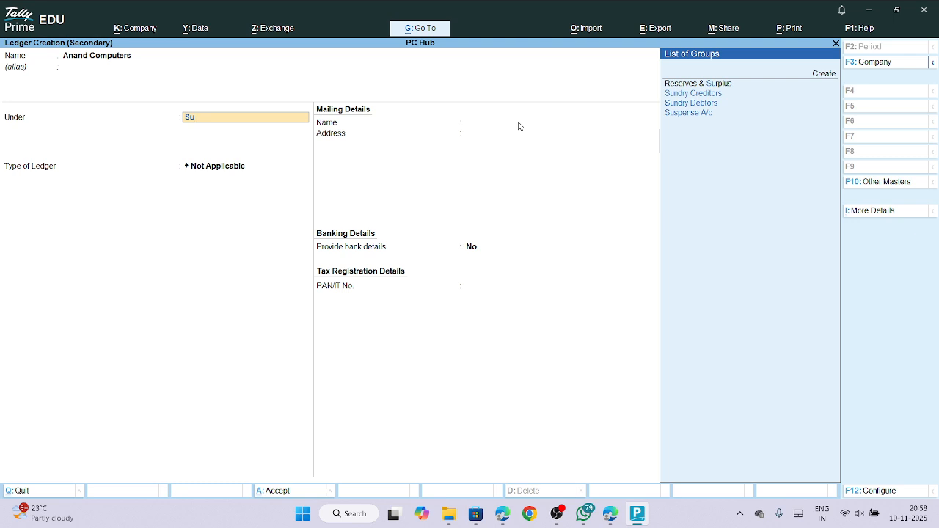
pyautogui.press('Down')
pyautogui.press('Return')
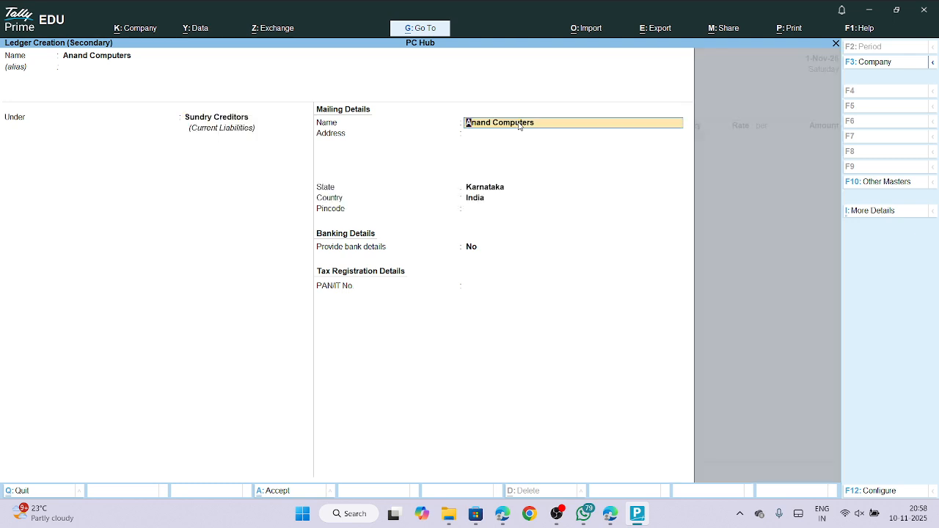
pyautogui.press('Return')
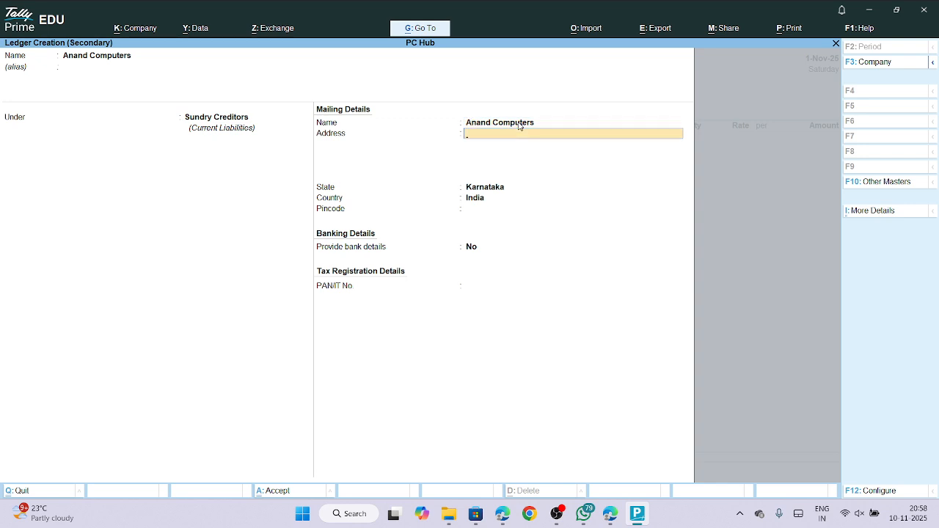
# Enter the supplier's address and pincode from the source document with state Karnataka, leave bank details off and PAN blank, and save the ledger.
pyautogui.click(610, 517)
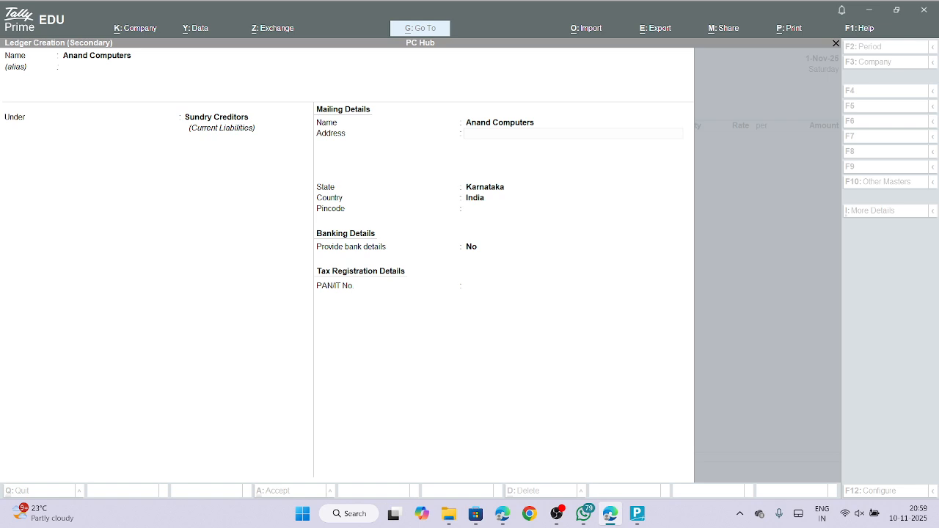
pyautogui.click(637, 513)
pyautogui.write('#24, MG Road, Bangalore – 560001')
pyautogui.press('Return')
pyautogui.press('Return')
pyautogui.press('Return')
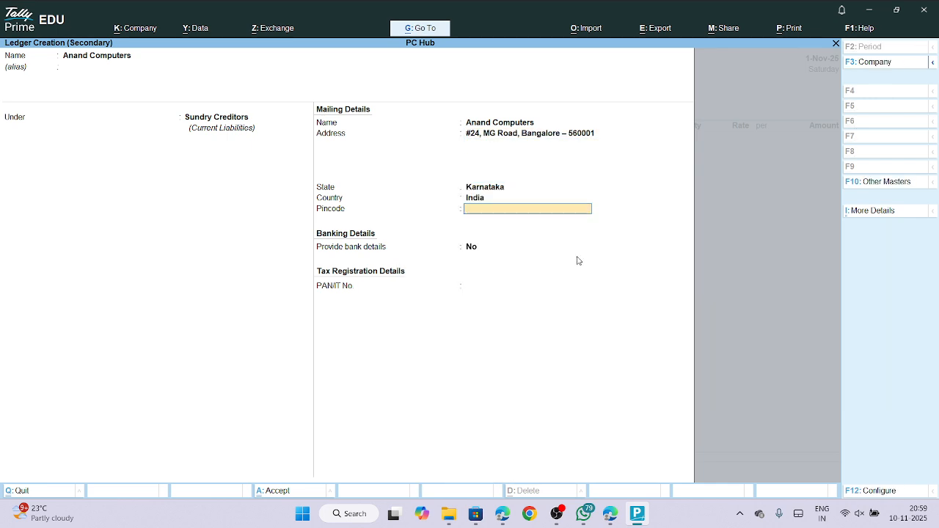
pyautogui.write('560001')
pyautogui.press('Return')
pyautogui.press('Return')
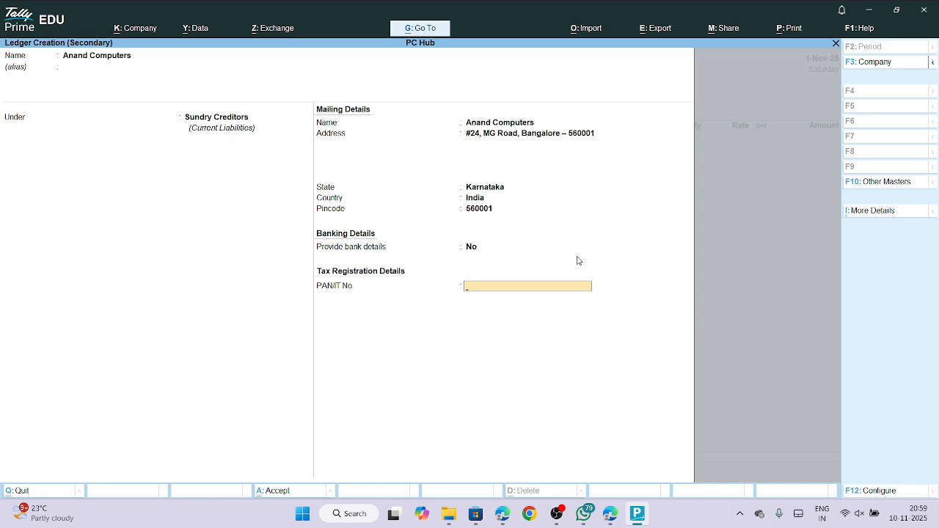
pyautogui.press('Return')
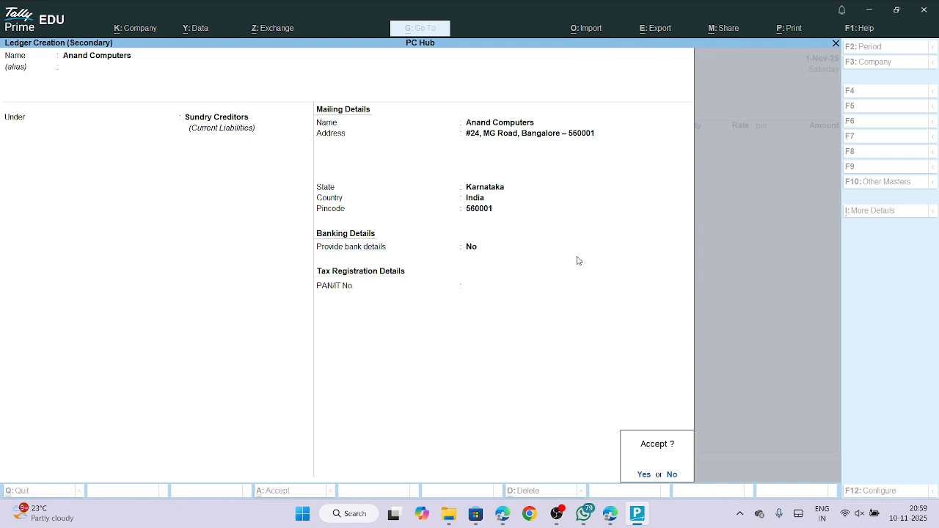
pyautogui.press('Return')
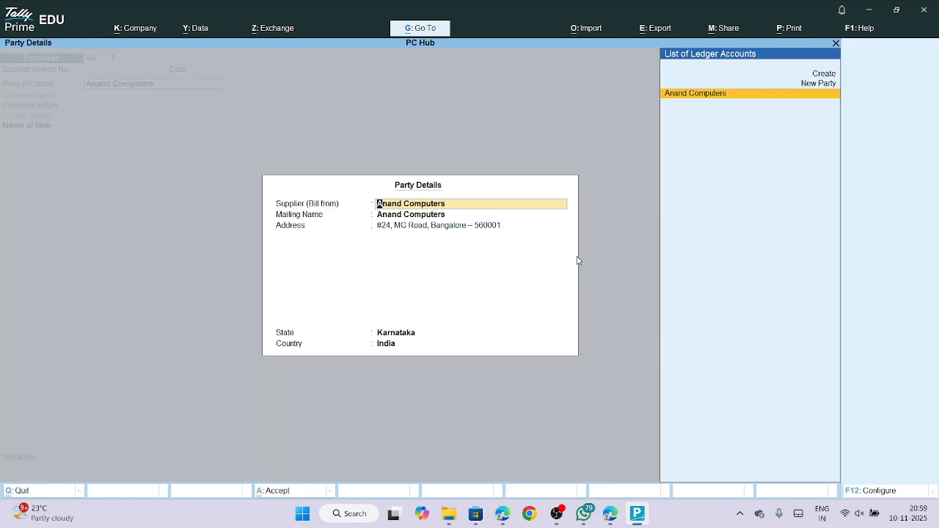
# Accept the default party details for Anand Computers, stopping at the voucher's purchase ledger without creating another ledger.
pyautogui.press('Return')
pyautogui.press('Return')
pyautogui.press('Return')
pyautogui.press('Return')
pyautogui.press('Return')
pyautogui.press('Return')
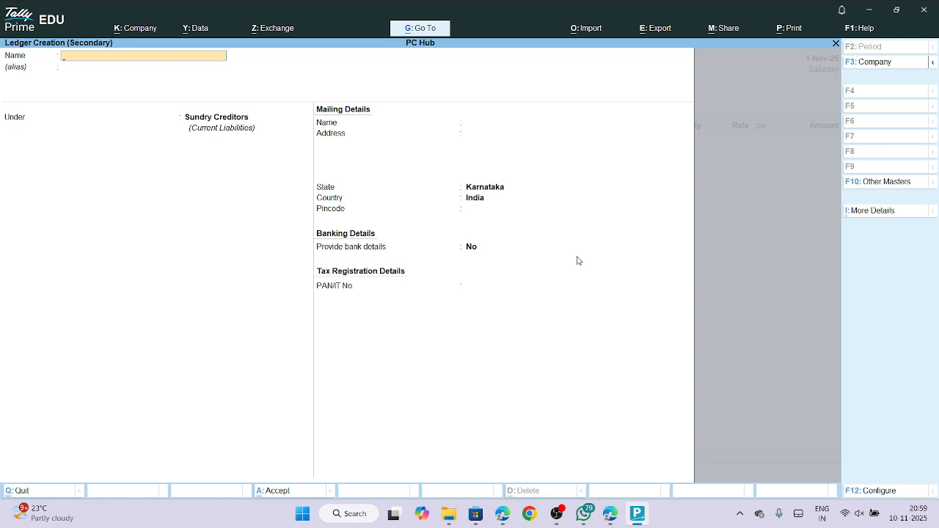
pyautogui.press('Escape')
pyautogui.press('y')
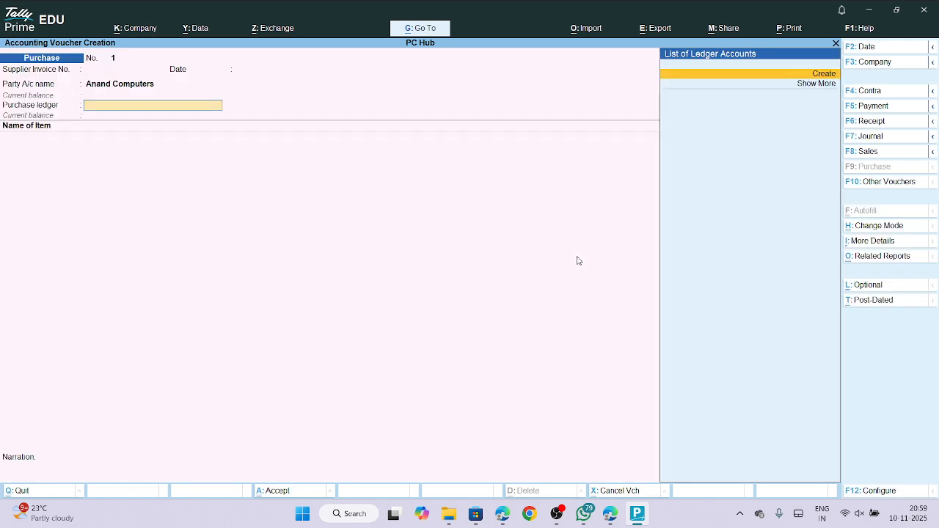
# Create the ledger Purchases under Purchase Accounts with type Not Applicable and no bank details, and use it as the purchase ledger.
pyautogui.press('Return')
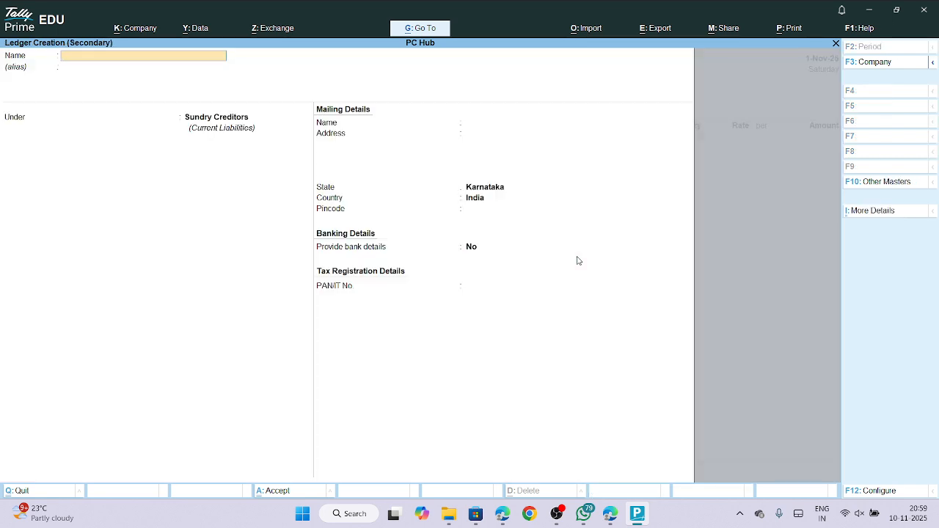
pyautogui.write('Purchases')
pyautogui.press('Return')
pyautogui.press('Return')
pyautogui.write('Pu')
pyautogui.press('Return')
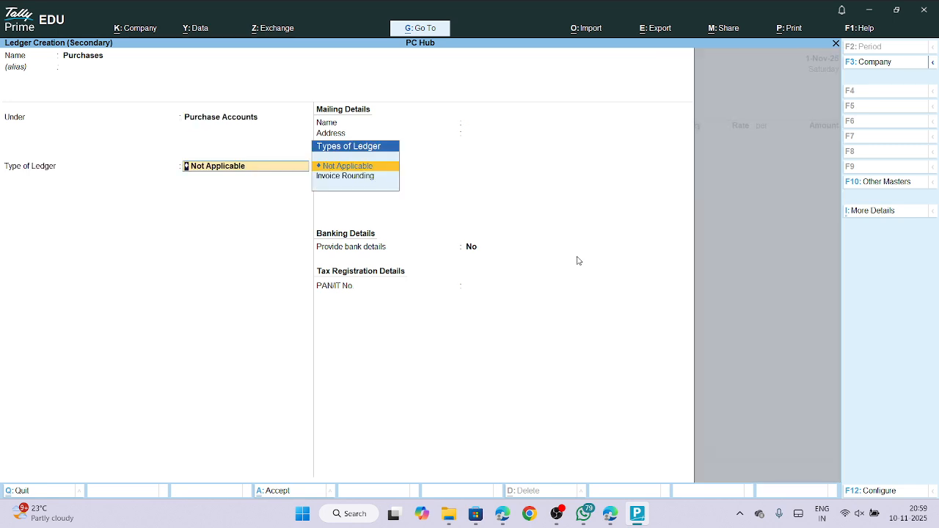
pyautogui.press('Return')
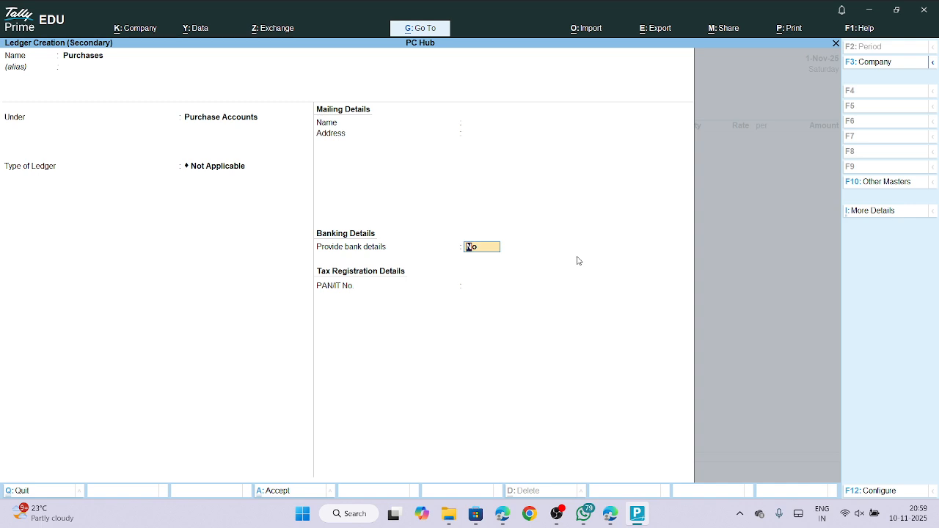
pyautogui.press('Return')
pyautogui.press('Return')
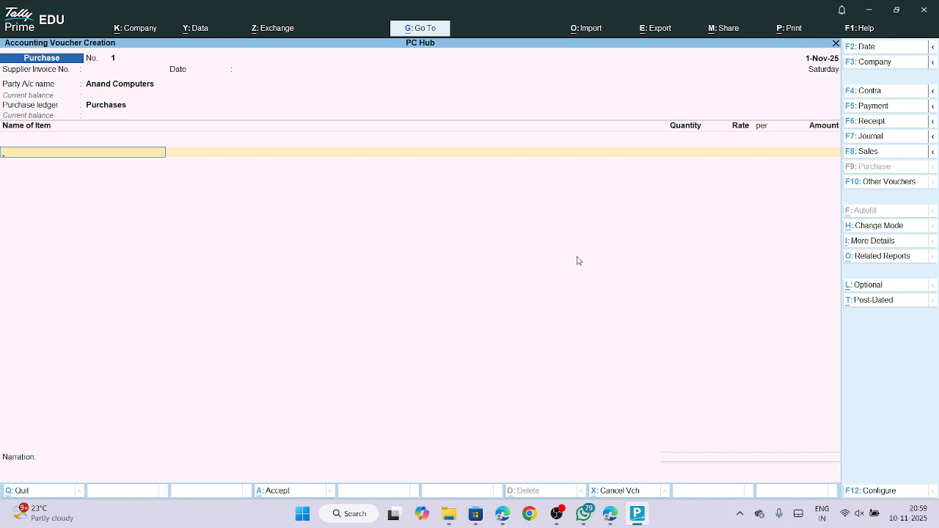
# Start a new stock item named Laptop from the voucher's first item line.
pyautogui.write('l')
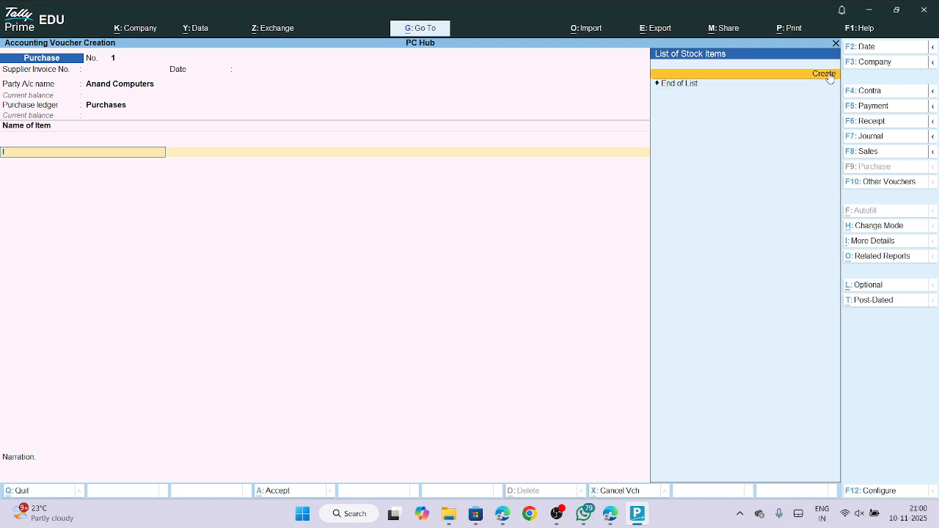
pyautogui.click(824, 74)
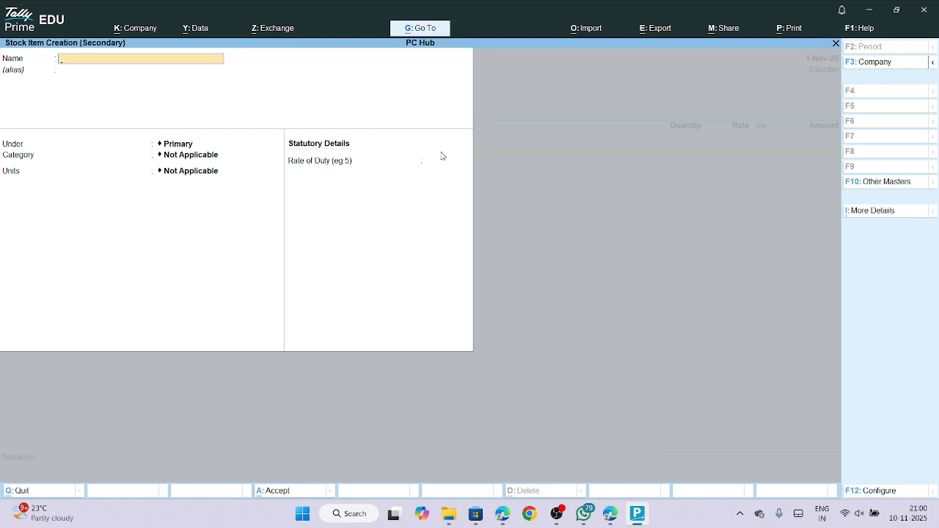
pyautogui.write('Lap')
pyautogui.write('ta')
pyautogui.write('op')
pyautogui.press('Return')
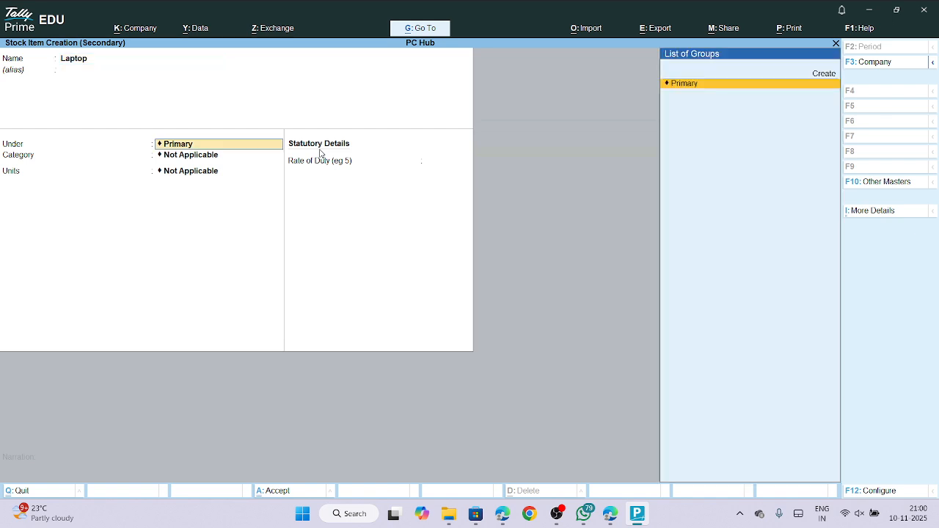
# Create the stock group Electronics under Primary with item quantities added, and place Laptop under it.
pyautogui.press('Up')
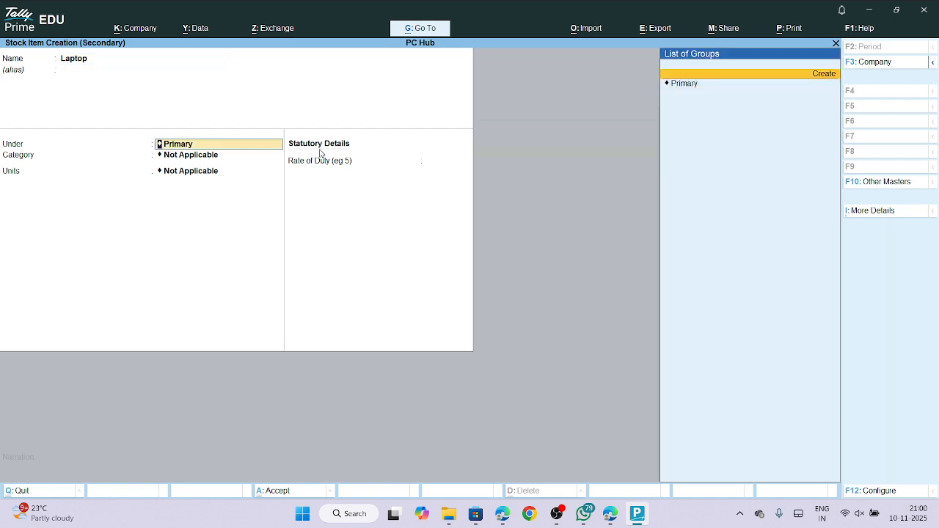
pyautogui.press('Return')
pyautogui.write('Electr')
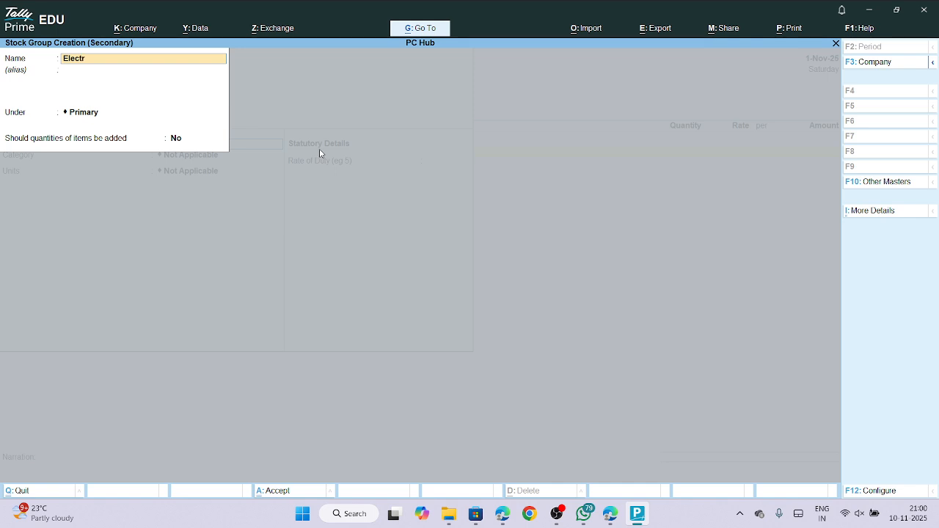
pyautogui.write('onics')
pyautogui.press('Return')
pyautogui.press('Return')
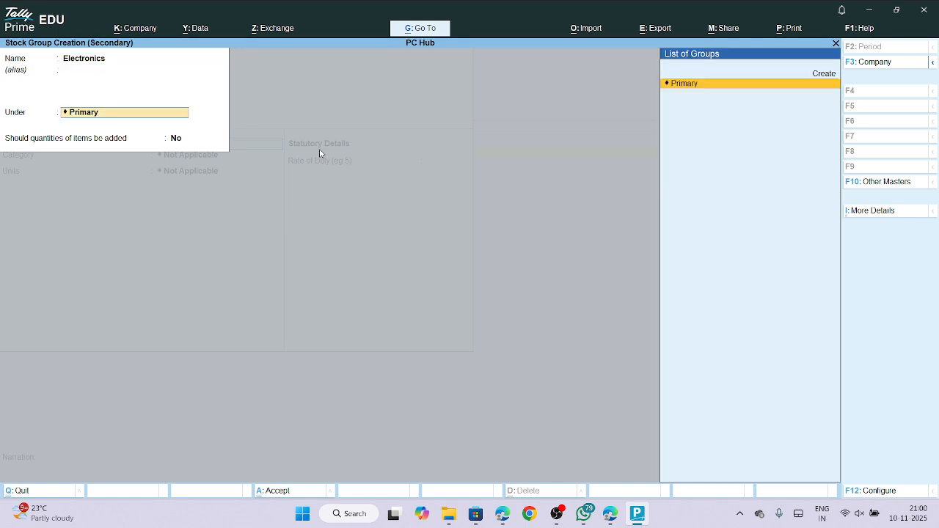
pyautogui.press('Return')
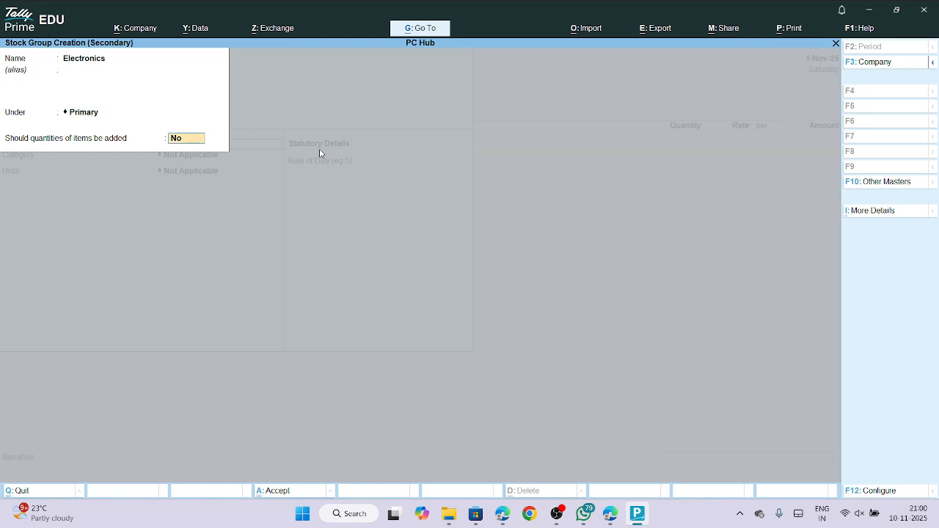
pyautogui.write('y')
pyautogui.press('Return')
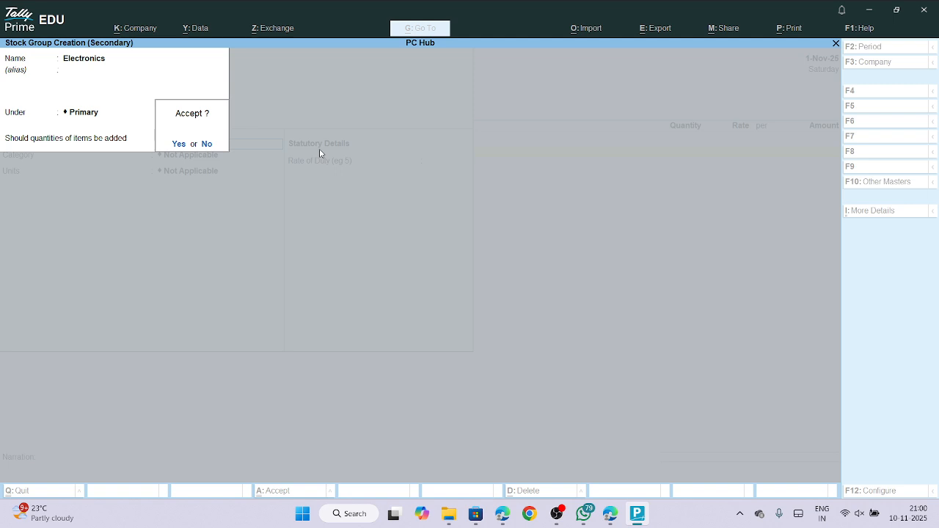
pyautogui.press('Return')
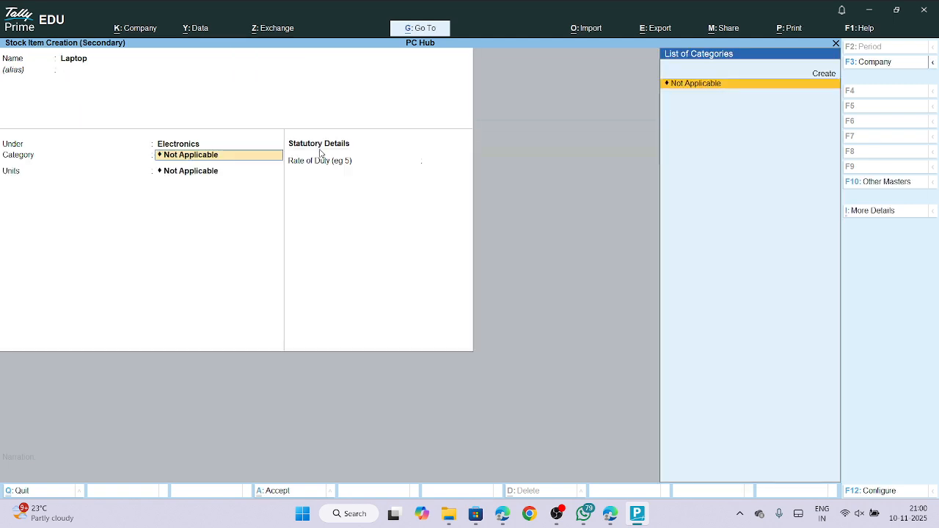
# Keep Laptop's category Not Applicable and create its simple unit unt with formal name Units and 0 decimal places.
pyautogui.press('Return')
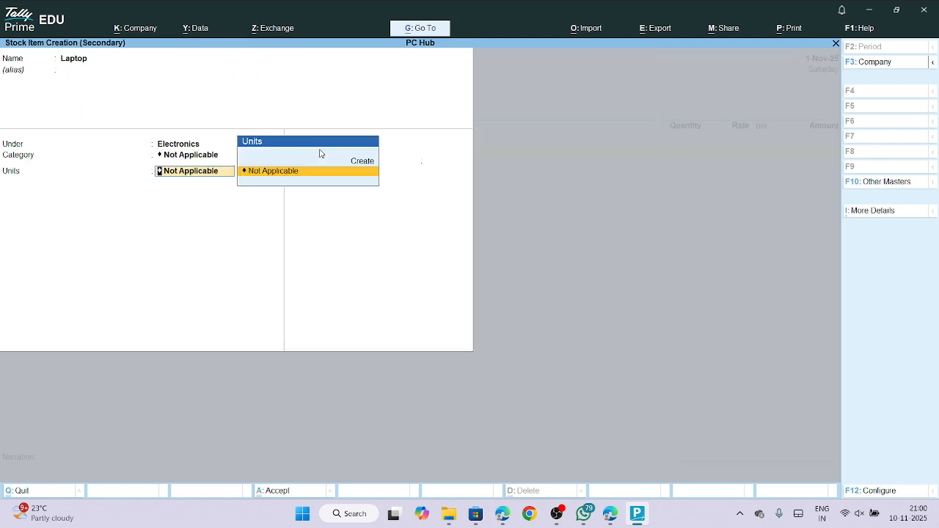
pyautogui.press('Up')
pyautogui.press('Return')
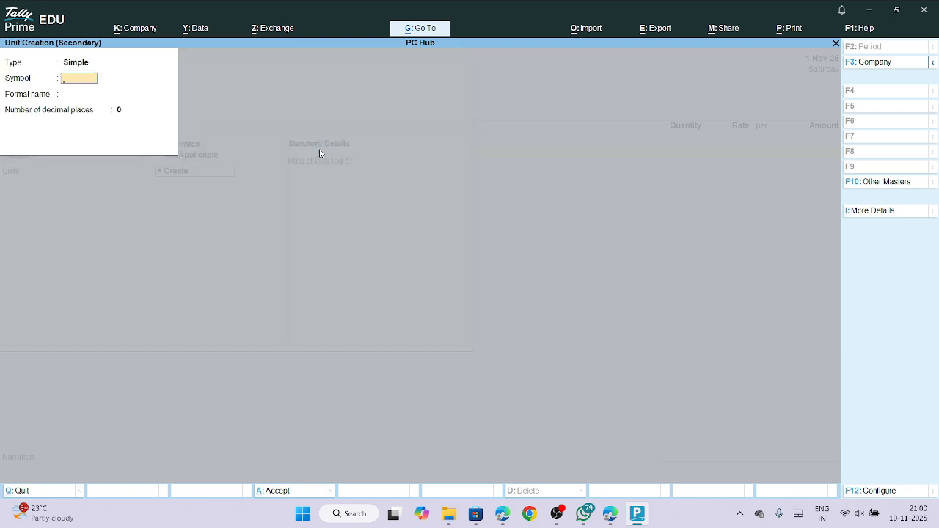
pyautogui.write('unt')
pyautogui.press('Return')
pyautogui.write('Units')
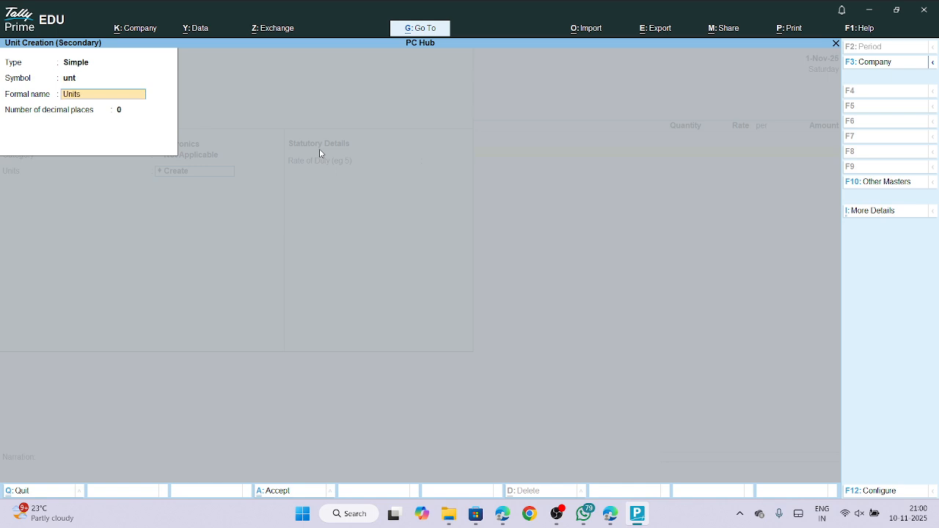
pyautogui.press('Return')
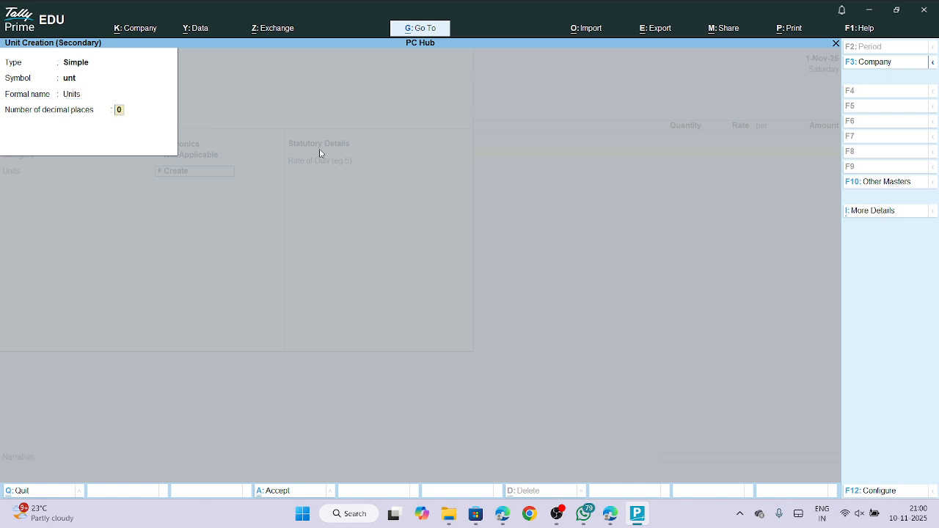
pyautogui.press('Return')
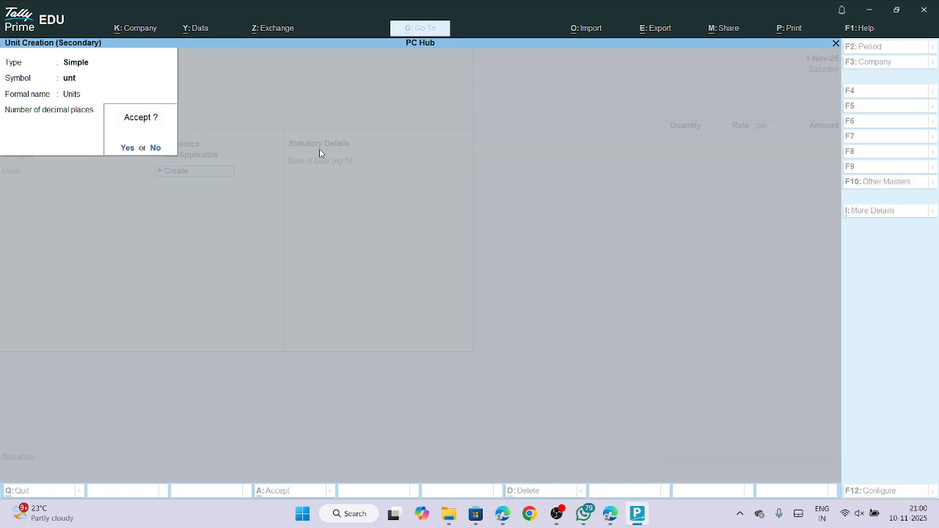
pyautogui.press('Return')
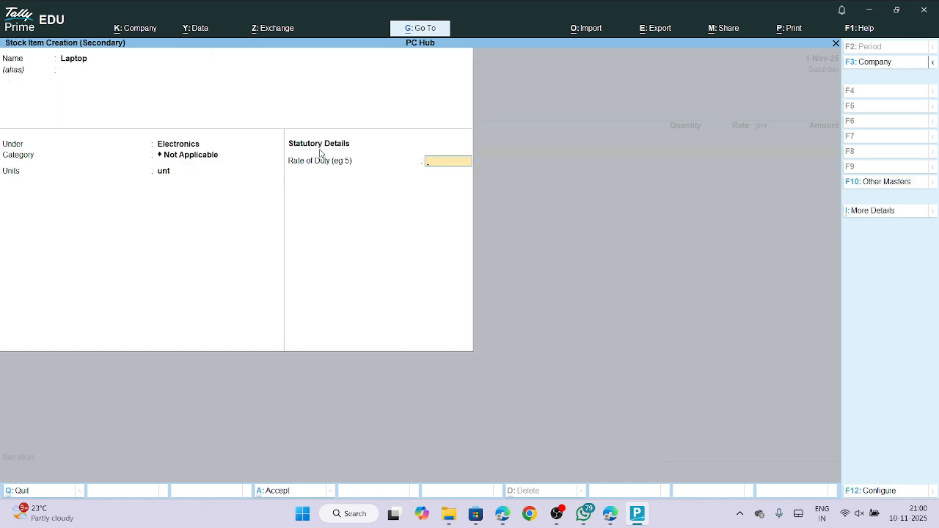
# Save the Laptop stock item with no rate of duty and leave its description in the voucher blank.
pyautogui.press('Return')
pyautogui.press('Return')
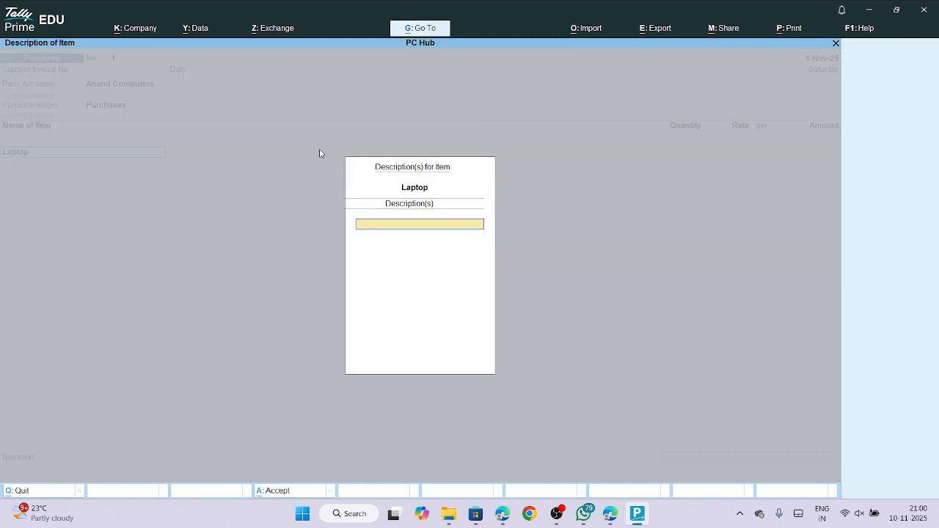
pyautogui.press('Return')
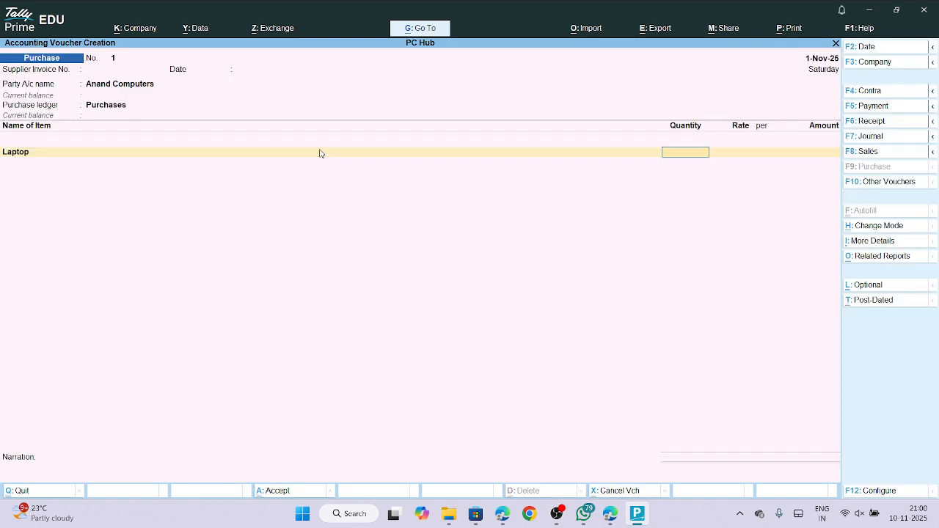
# Enter 5 unt of Laptop at a rate of 40,000 per unt and finish the voucher's item list.
pyautogui.write('5')
pyautogui.press('Return')
pyautogui.press('Return')
pyautogui.press('BackSpace')
pyautogui.write('40000')
pyautogui.press('Return')
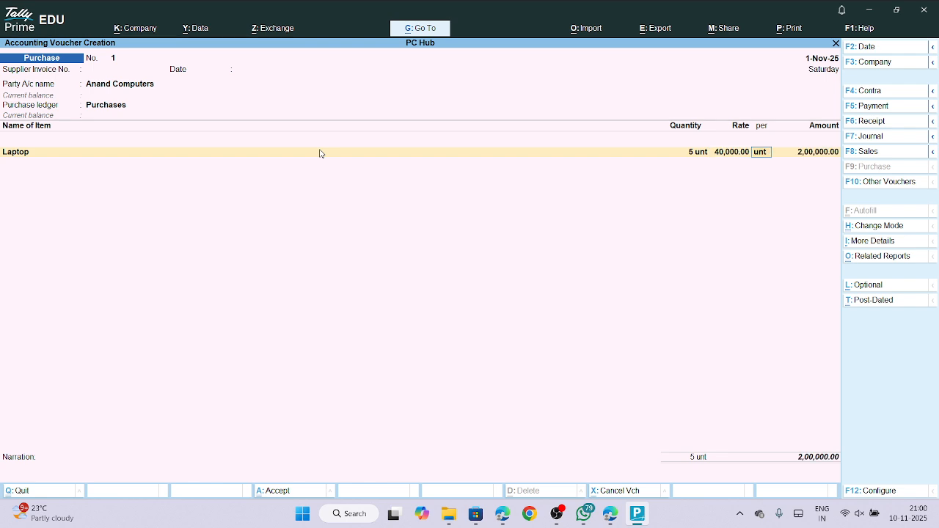
pyautogui.press('Return')
pyautogui.press('Return')
pyautogui.press('Return')
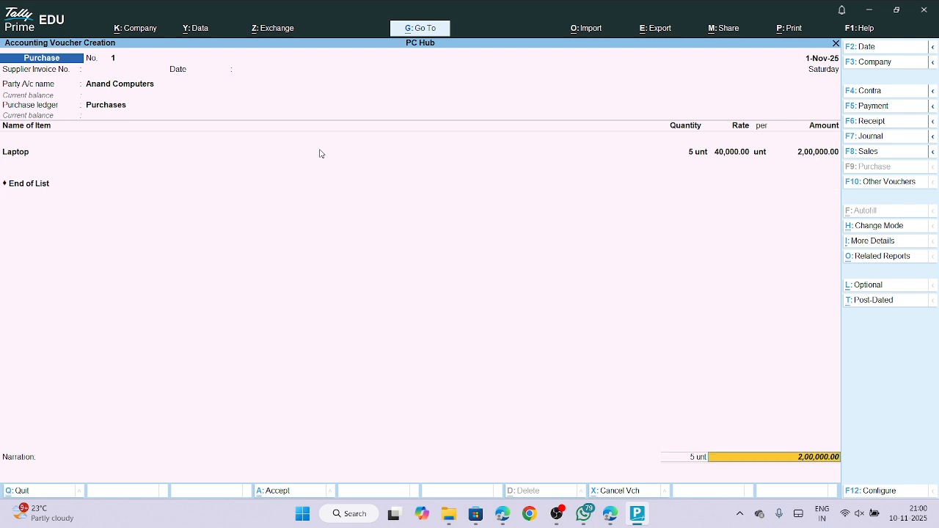
pyautogui.press('Return')
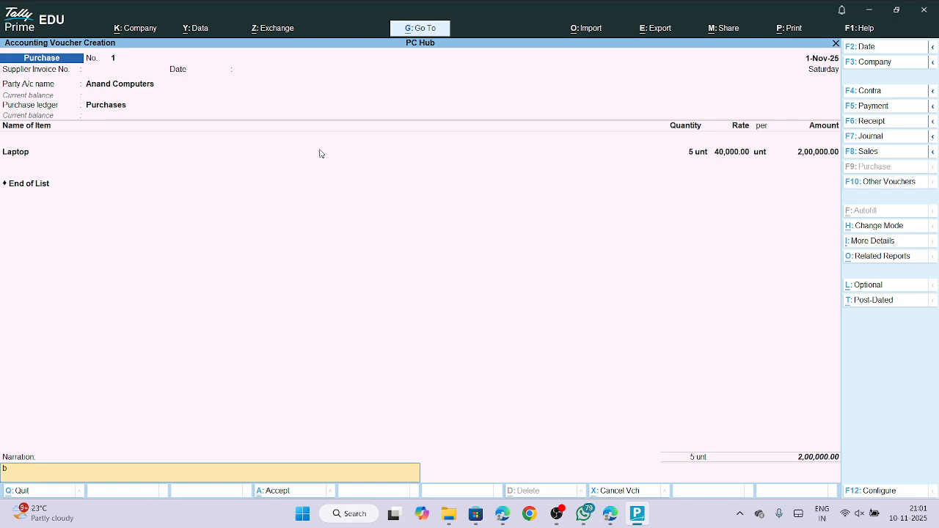
# Add the narration "Being purchases from anand computer with 30days" and save the purchase voucher.
pyautogui.write('b')
pyautogui.write('B')
pyautogui.write('eing purchases from')
pyautogui.write('anan')
pyautogui.write('d comput')
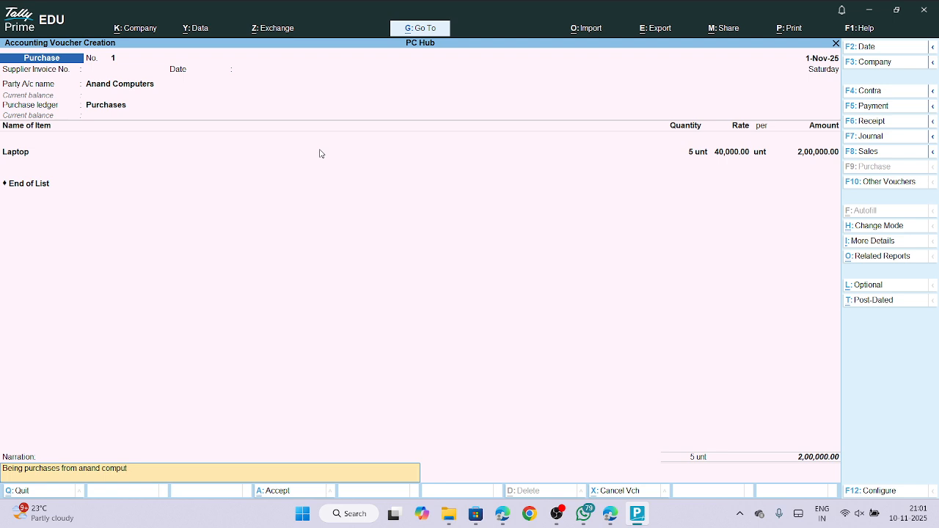
pyautogui.write('er wi')
pyautogui.write('th 0')
pyautogui.write('days')
pyautogui.write('3')
pyautogui.press('BackSpace')
pyautogui.press('Return')
pyautogui.press('Return')
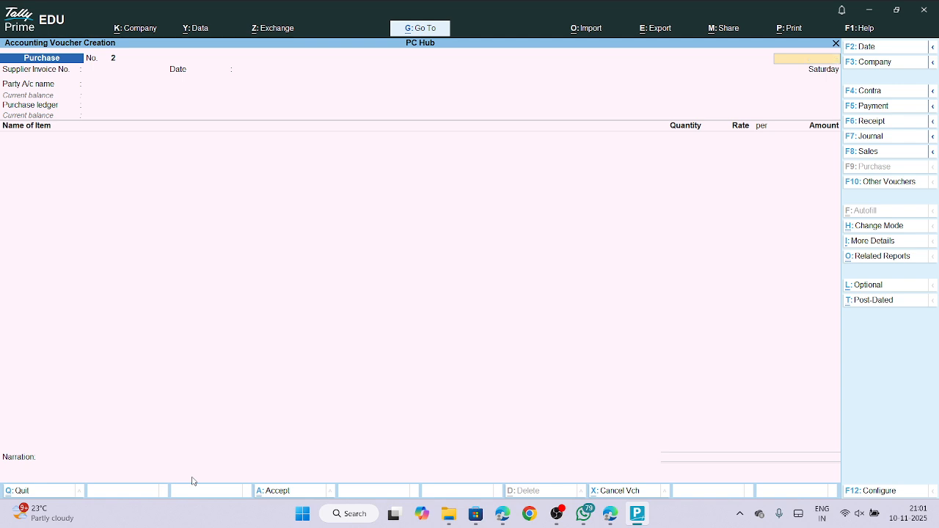
# Leave voucher entry and trace Purchase Accounts in the Profit & Loss A/c through November to the Anand Computers voucher.
pyautogui.press('Escape')
pyautogui.press('Return')
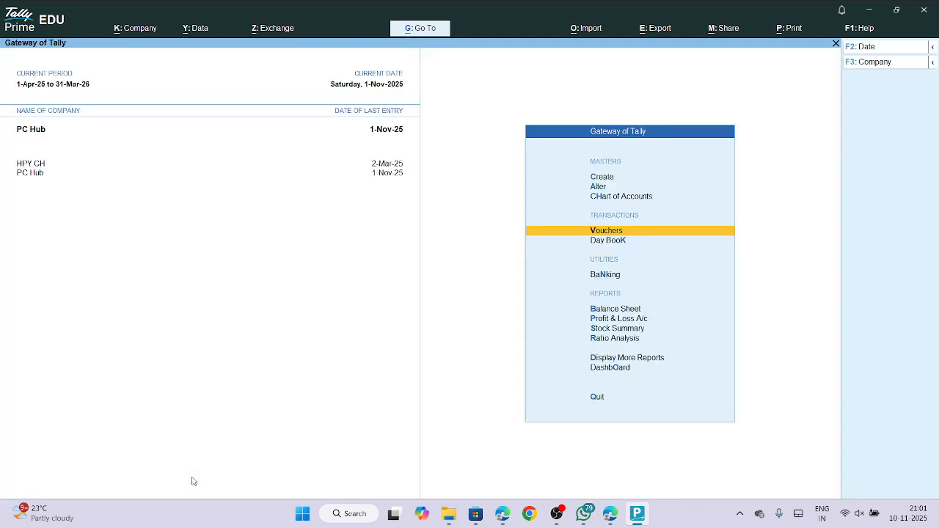
pyautogui.click(612, 322)
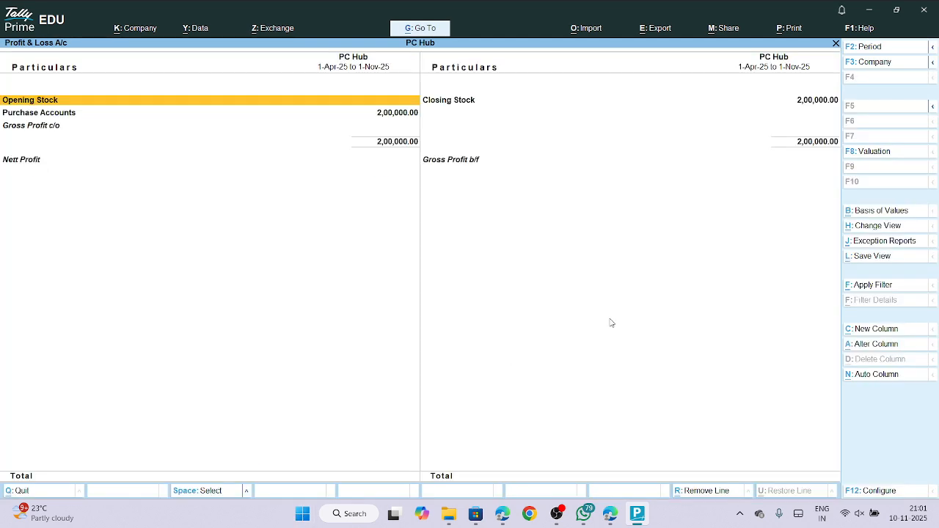
pyautogui.click(388, 118)
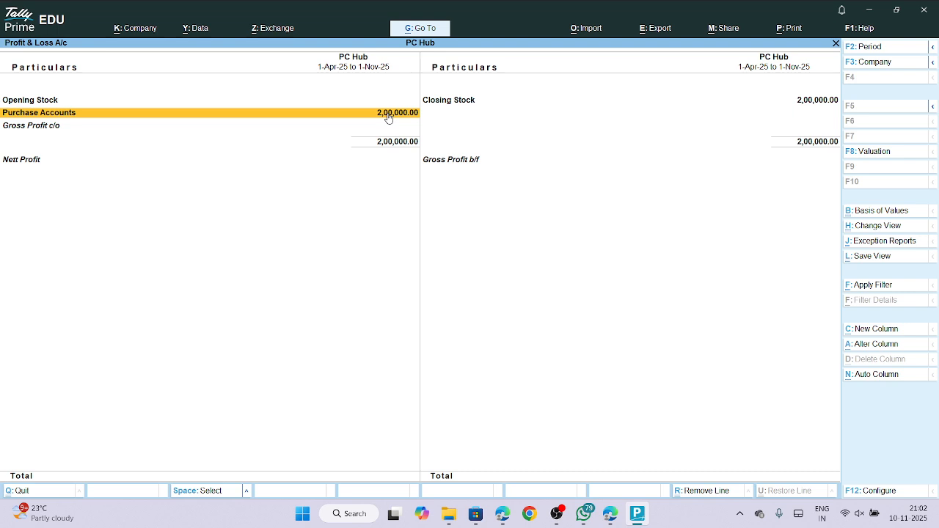
pyautogui.click(388, 118)
pyautogui.press('Return')
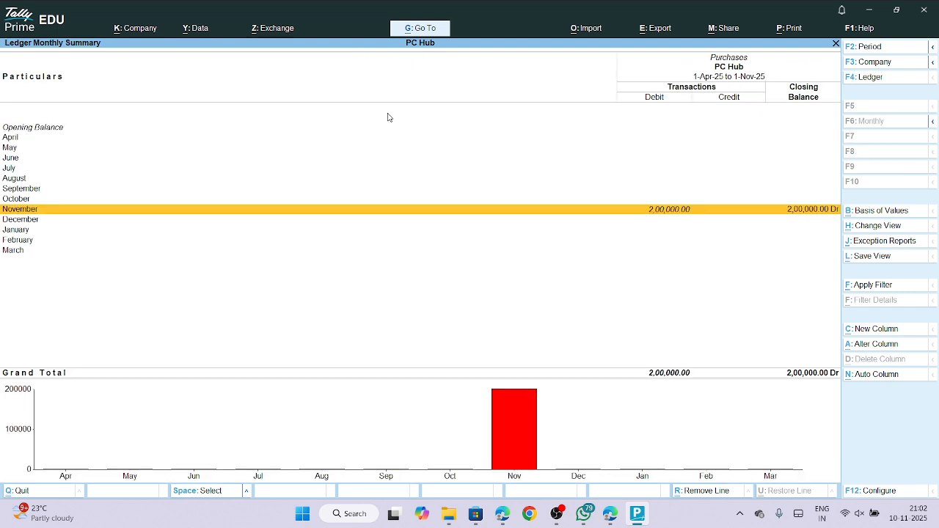
pyautogui.press('Return')
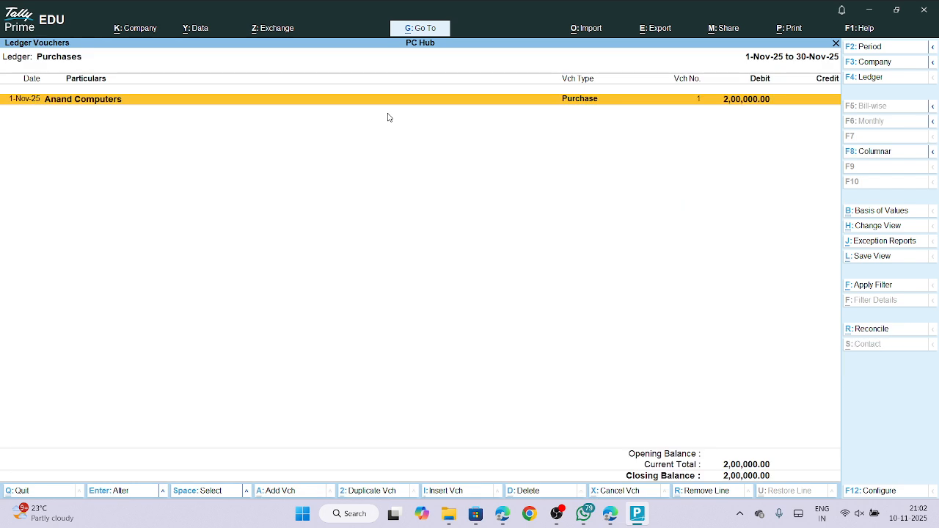
pyautogui.click(93, 108)
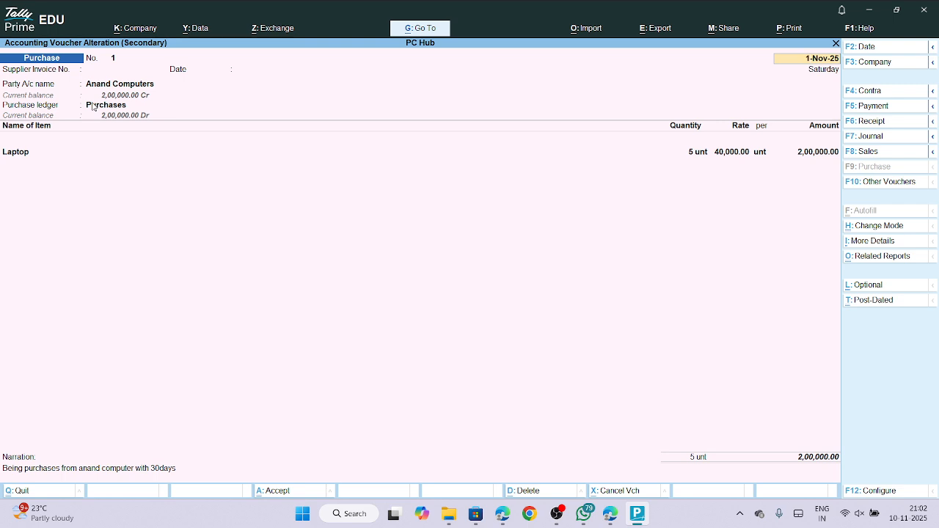
# Accept the reopened Anand Computers voucher and close the reports back to the Gateway of Tally.
pyautogui.press('ctrl')
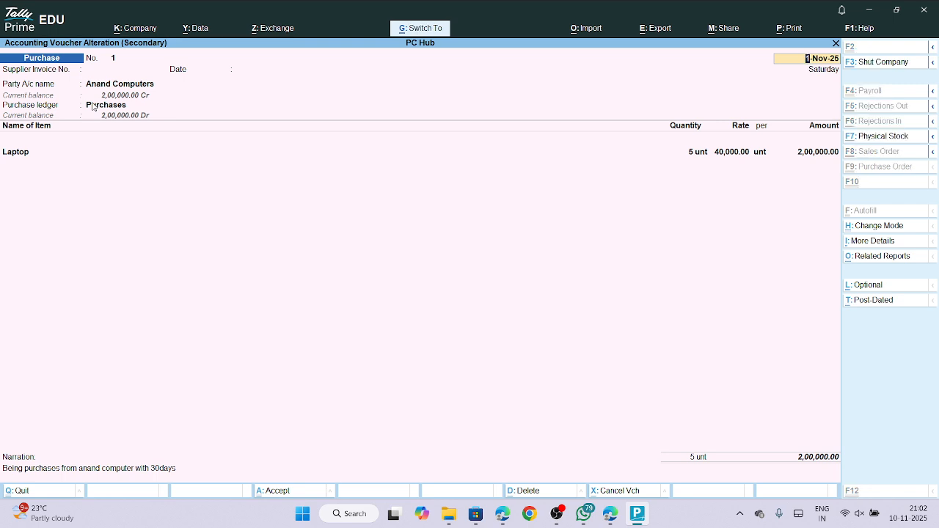
pyautogui.hotkey('ctrl', 'a')
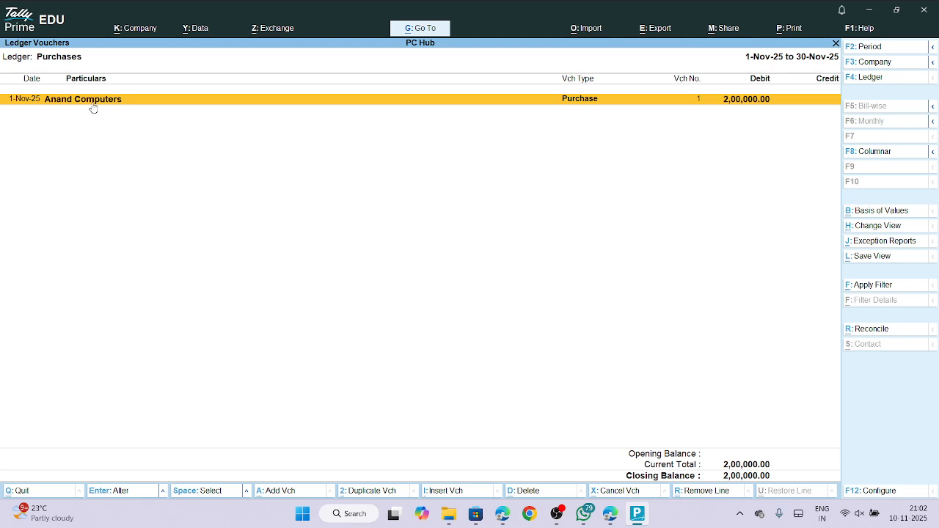
pyautogui.press('Escape')
pyautogui.press('Escape')
pyautogui.press('Escape')
pyautogui.press('Escape')
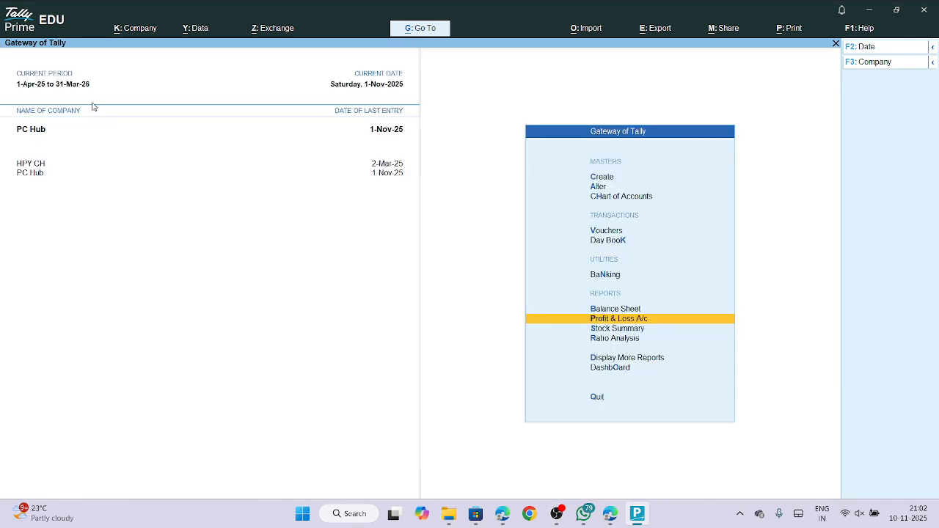
# Start a new purchase voucher and enable Goods and Services Tax (GST) in the company features.
pyautogui.press('Up')
pyautogui.press('Up')
pyautogui.press('Up')
pyautogui.press('Up')
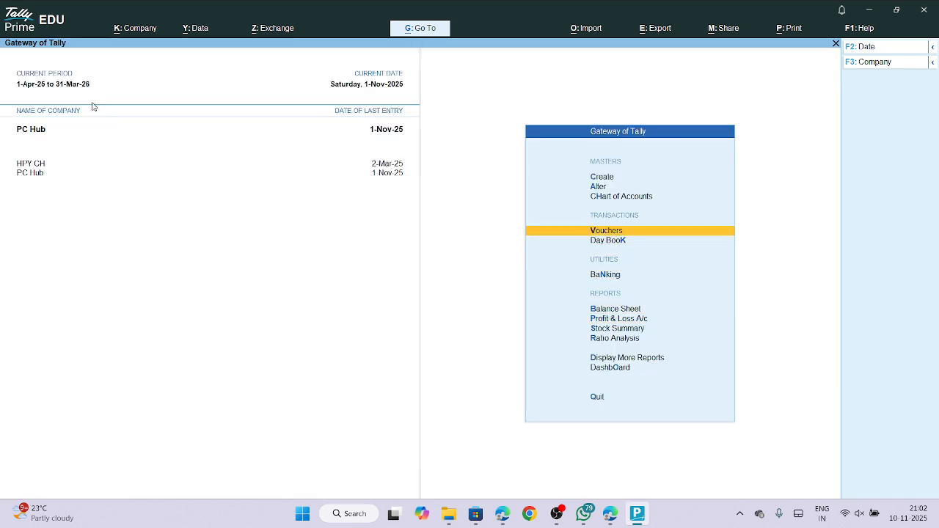
pyautogui.press('Return')
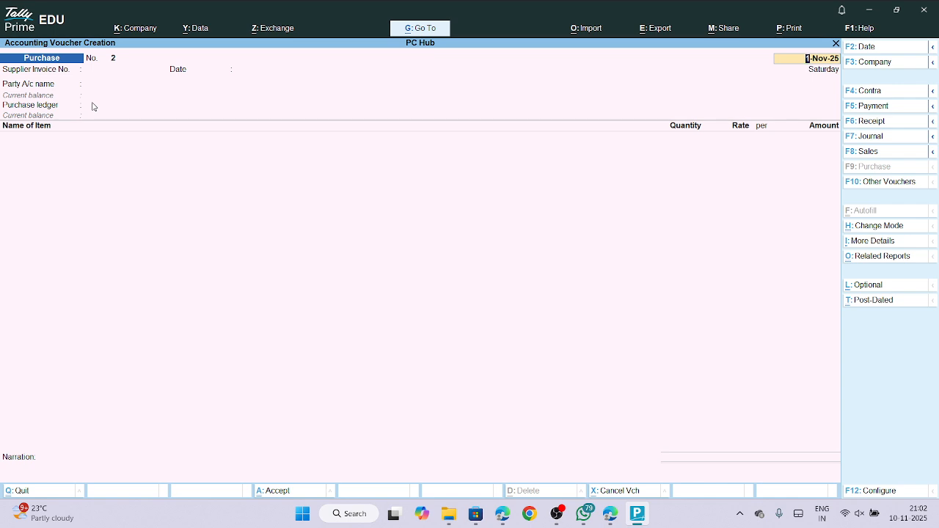
pyautogui.press('F11')
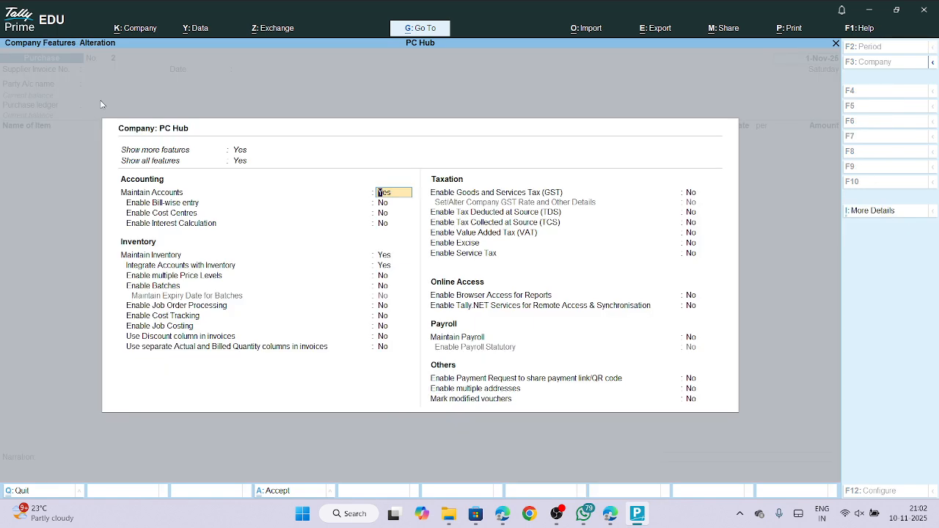
pyautogui.click(692, 195)
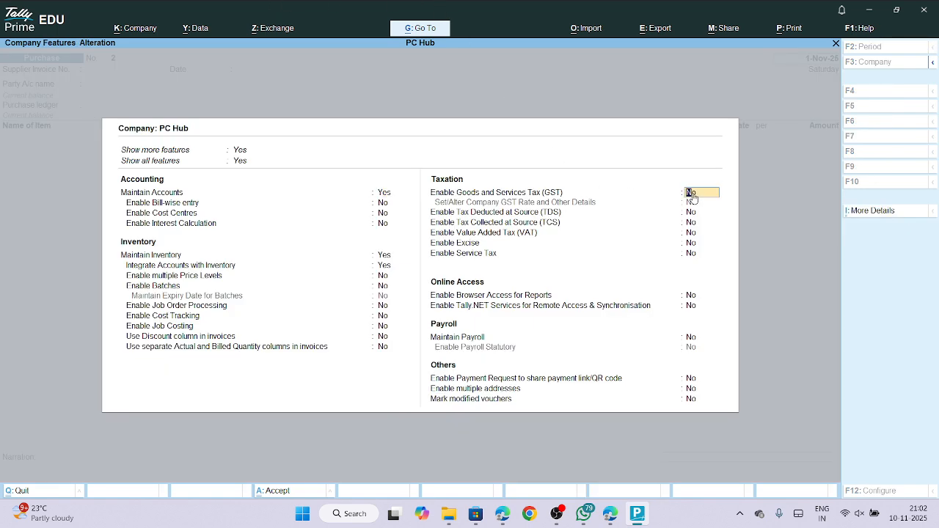
pyautogui.write('y')
pyautogui.press('Return')
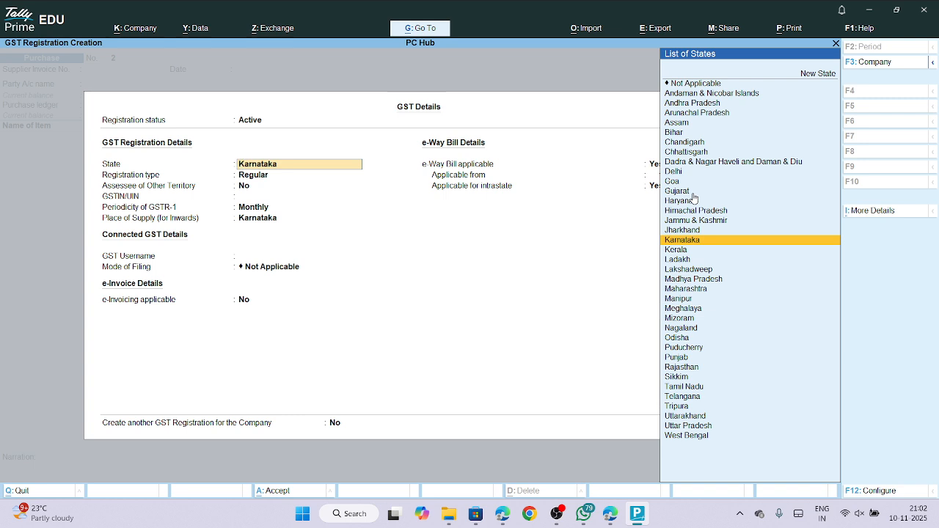
# Set the GST registration to Karnataka, type Regular, Assessee of Other Territory No, and paste the company's copied GSTIN/UIN.
pyautogui.press('Return')
pyautogui.press('Return')
pyautogui.press('Return')
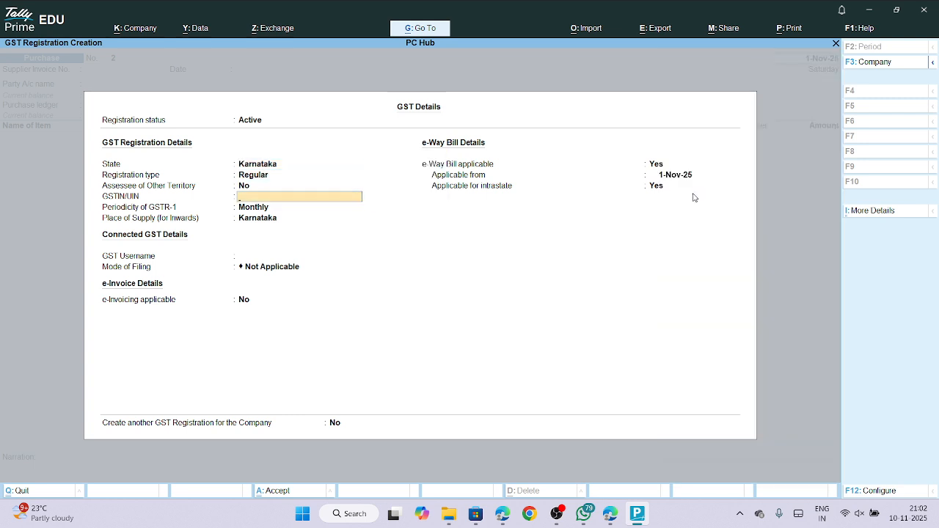
pyautogui.click(613, 516)
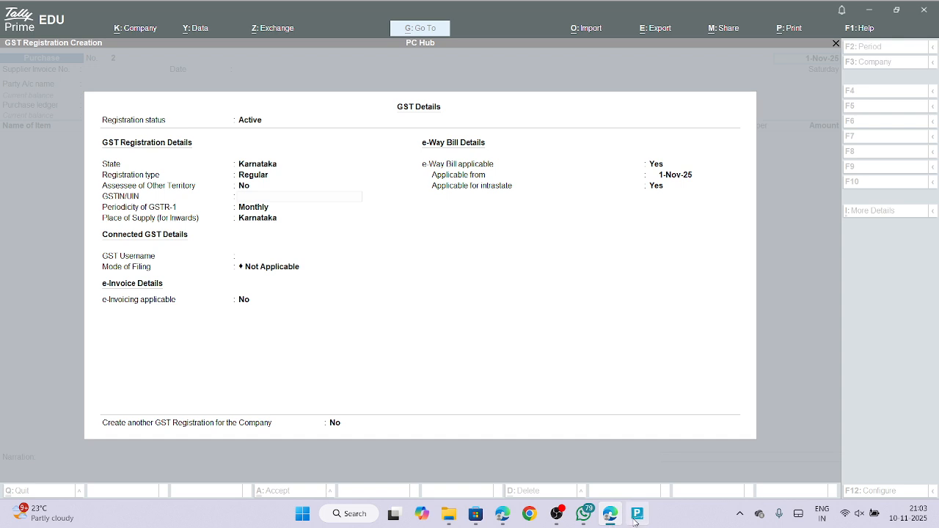
pyautogui.click(513, 377)
pyautogui.hotkey('ctrl', 'alt', 'v')
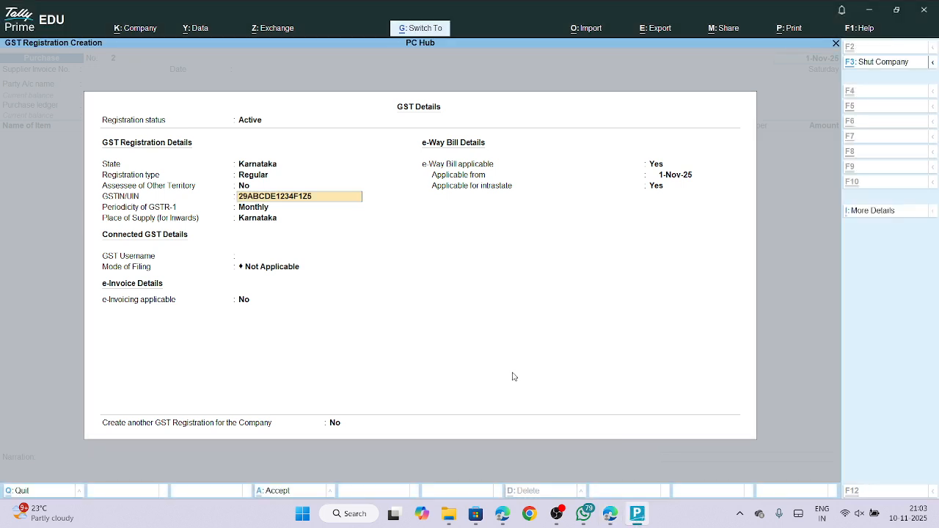
# Keep Monthly GSTR-1, Karnataka as place of supply and e-invoicing No, then save the GST registration and company features.
pyautogui.press('Return')
pyautogui.press('Return')
pyautogui.press('Return')
pyautogui.press('Return')
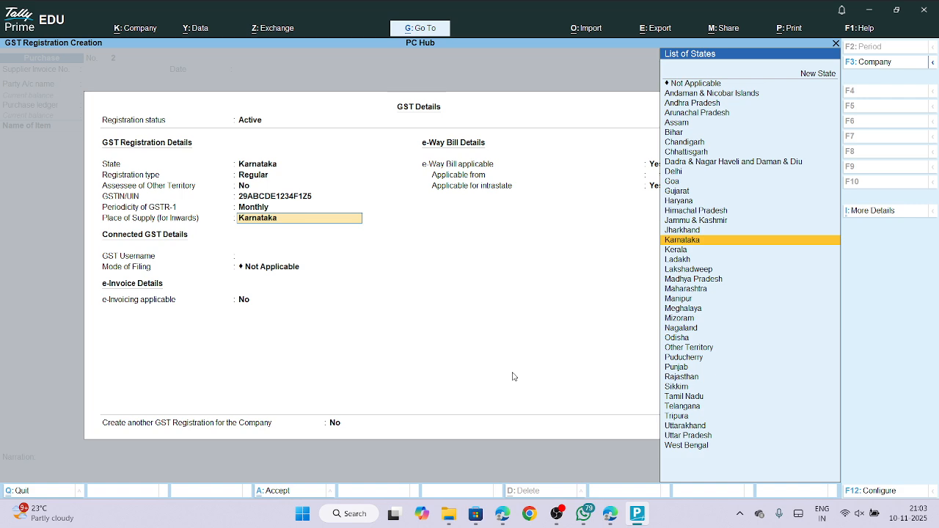
pyautogui.press('Return')
pyautogui.press('Return')
pyautogui.press('Return')
pyautogui.press('Return')
pyautogui.press('Return')
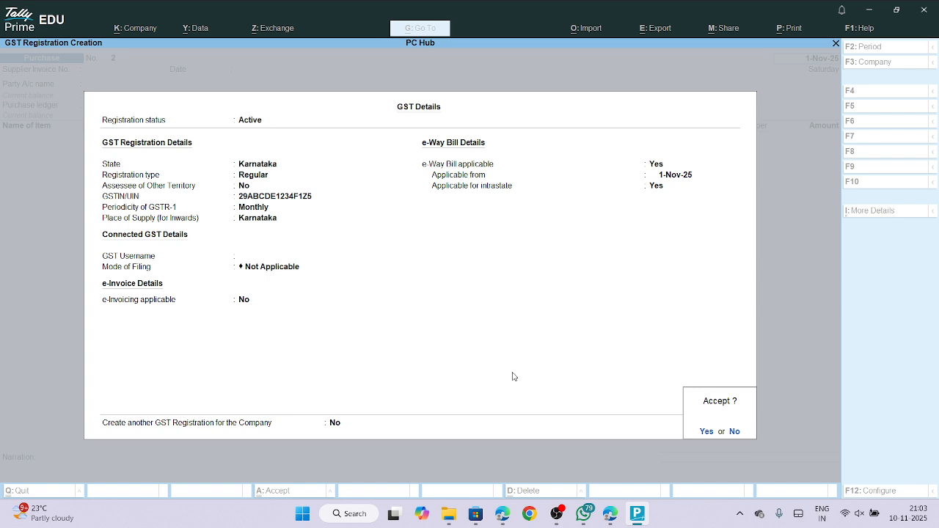
pyautogui.press('Return')
pyautogui.press('Return')
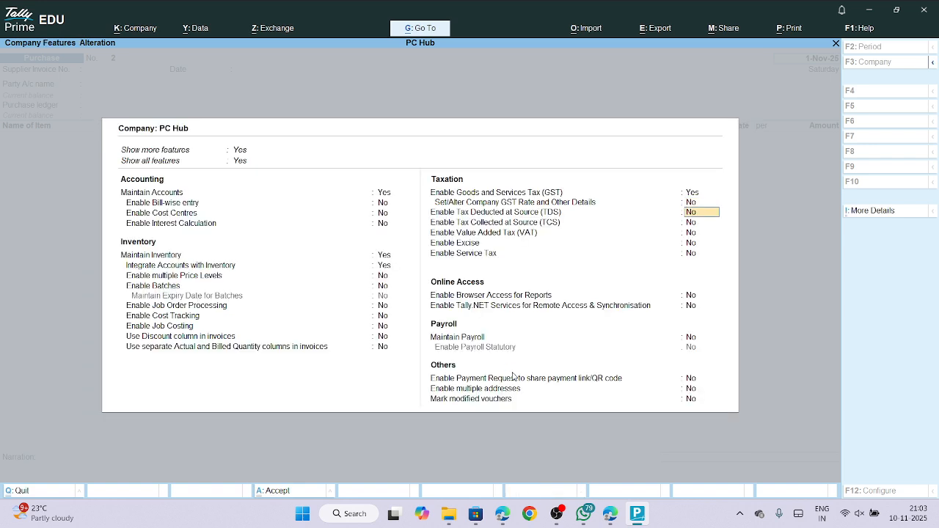
pyautogui.hotkey('ctrl', 'a')
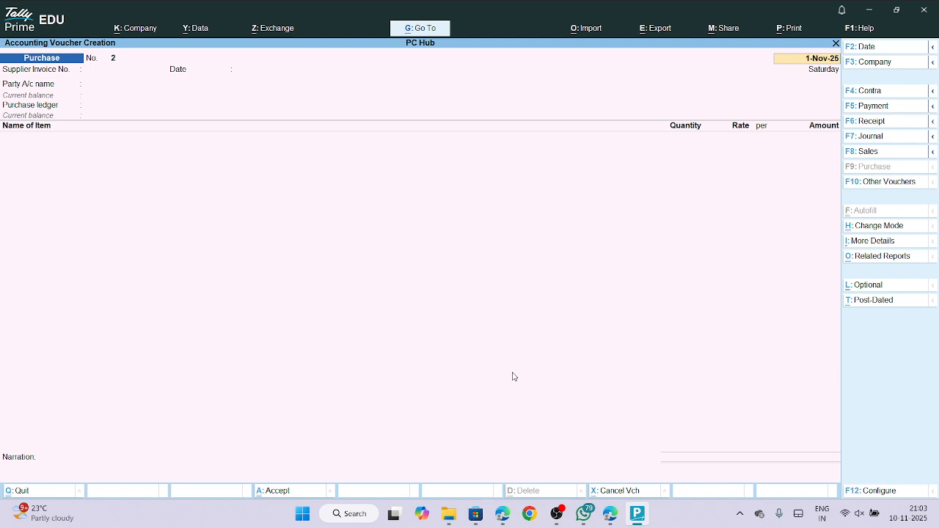
# Choose Anand Computers as the new voucher's party and open its ledger for alteration.
pyautogui.press('Return')
pyautogui.press('Return')
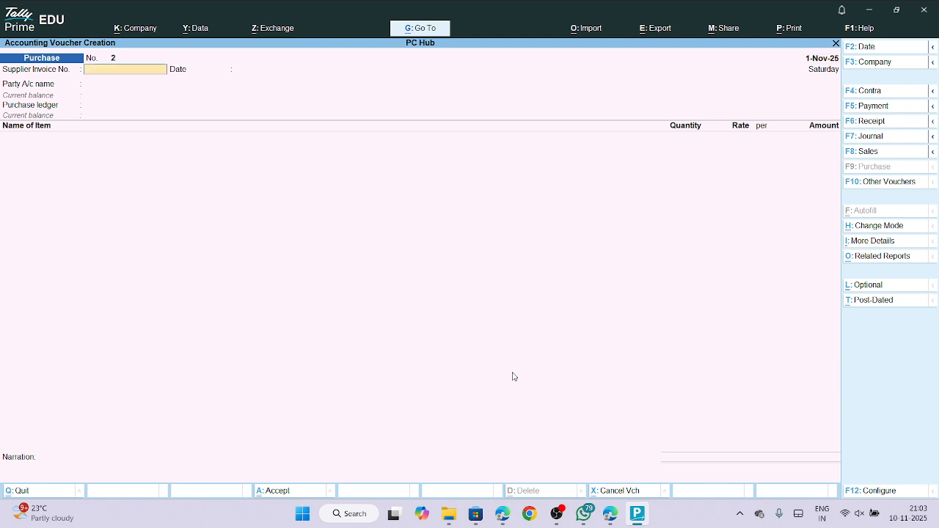
pyautogui.press('Return')
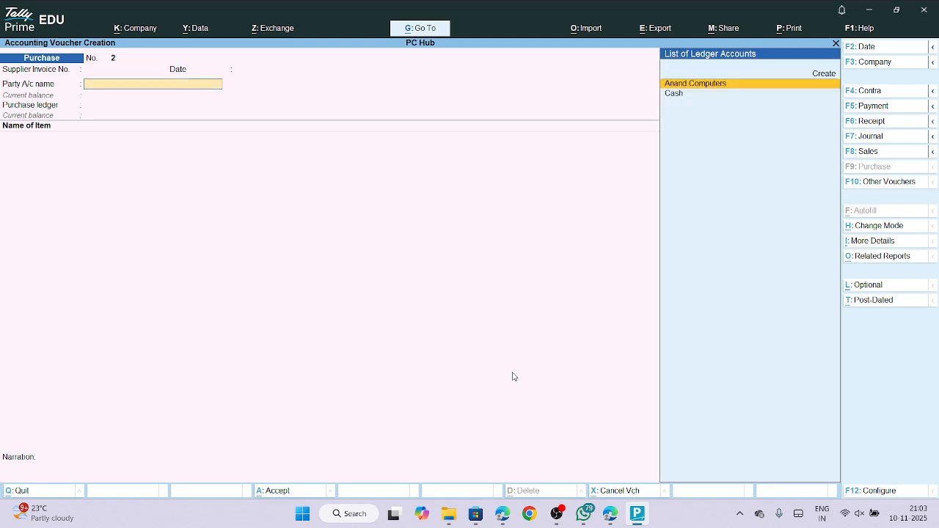
pyautogui.press('Return')
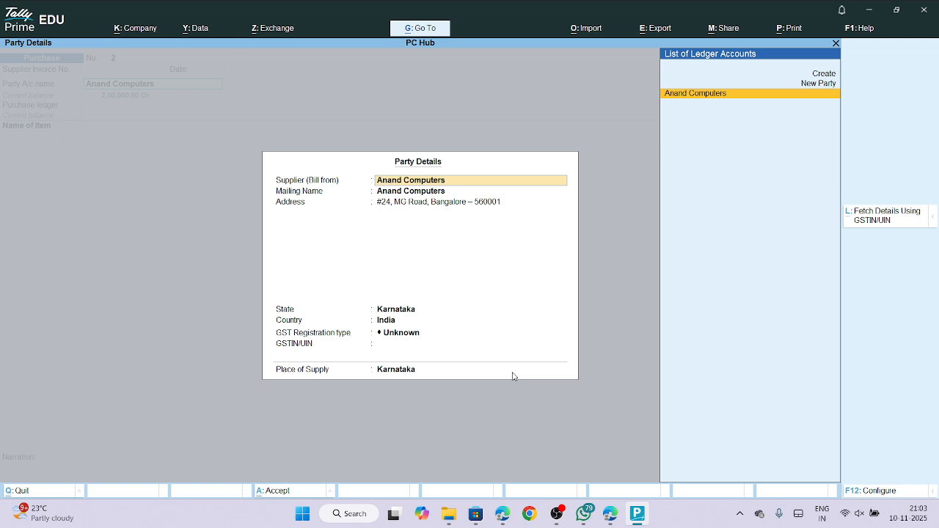
pyautogui.press('Return')
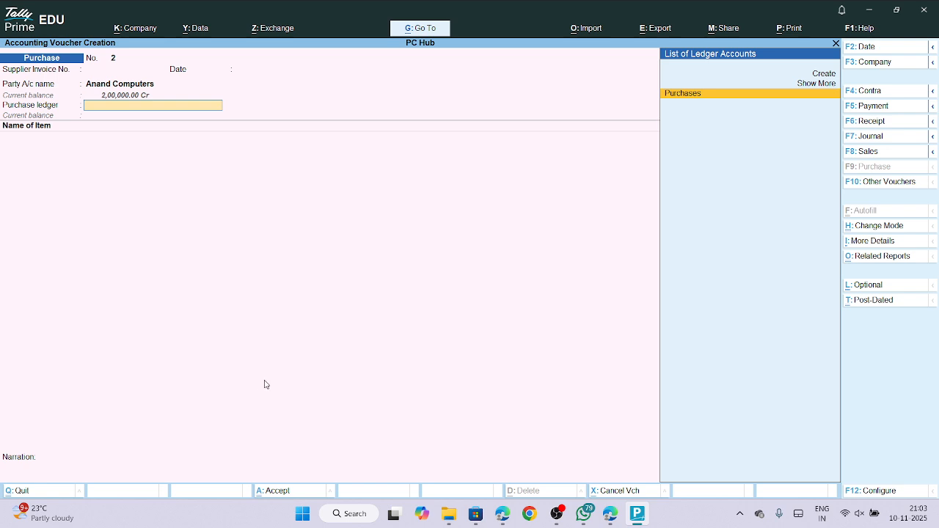
pyautogui.press('BackSpace')
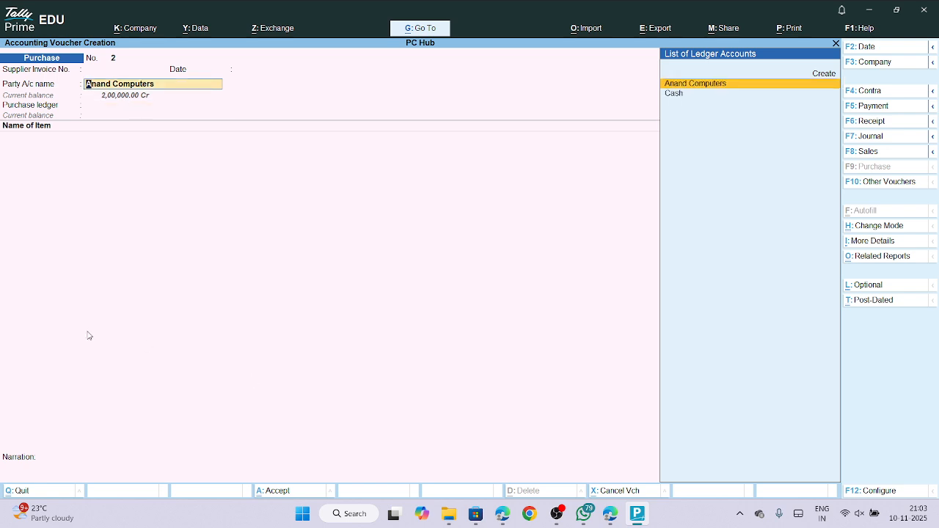
pyautogui.press('ctrl')
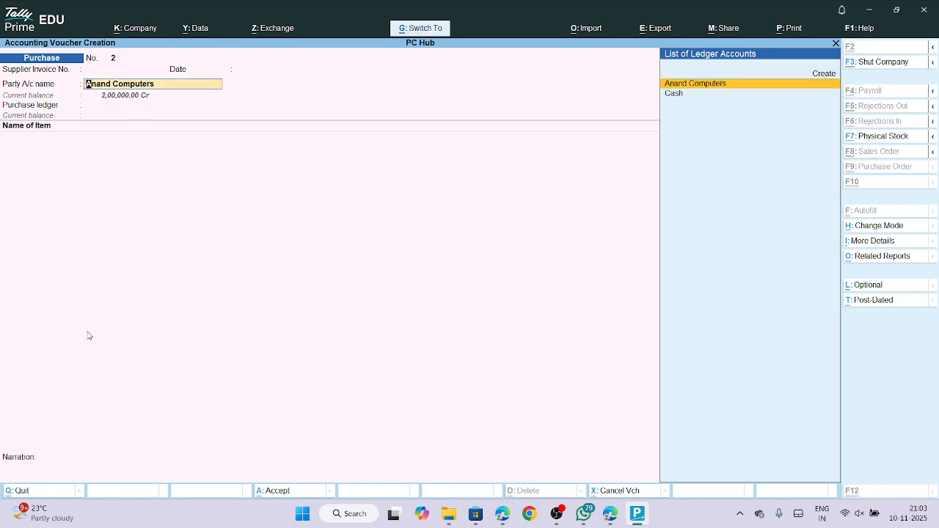
pyautogui.hotkey('ctrl', 'Return')
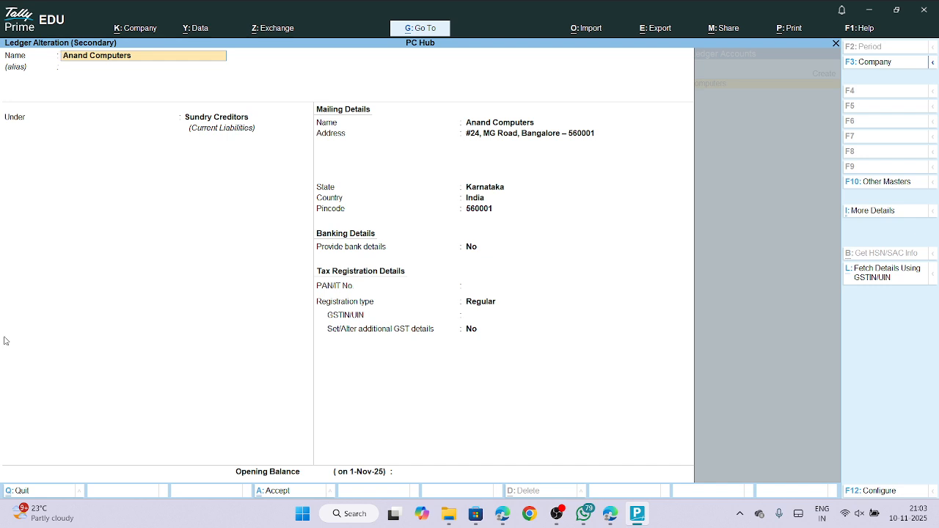
# Keep the Anand Computers ledger's Karnataka address, Regular registration type and No for additional GST details, and save the ledger.
pyautogui.press('Return')
pyautogui.press('Return')
pyautogui.press('Return')
pyautogui.press('Return')
pyautogui.press('Return')
pyautogui.press('Return')
pyautogui.press('Return')
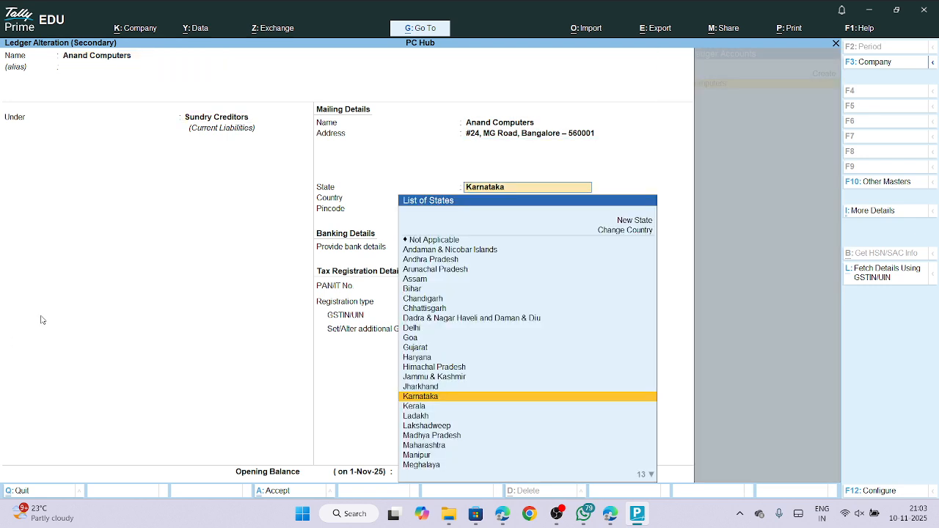
pyautogui.press('Return')
pyautogui.press('Return')
pyautogui.press('Return')
pyautogui.press('Return')
pyautogui.press('Return')
pyautogui.press('Return')
pyautogui.press('Return')
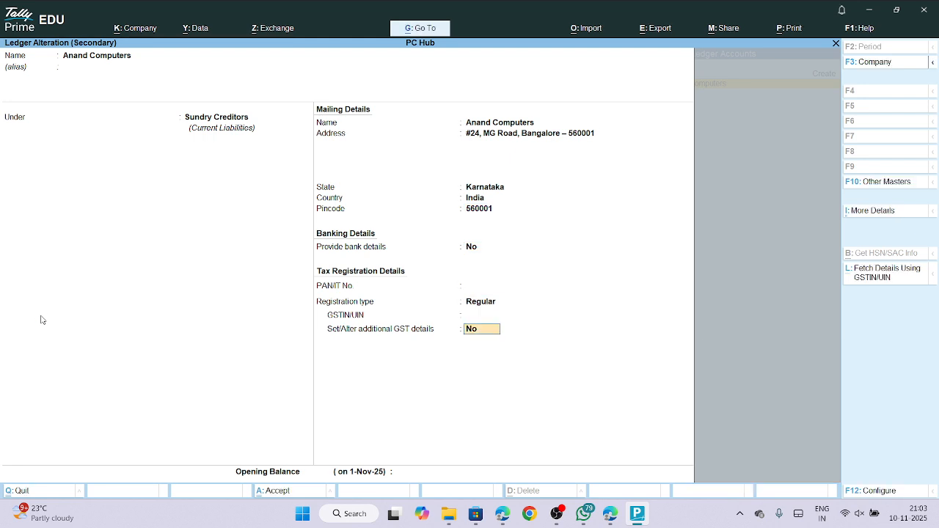
pyautogui.press('Return')
pyautogui.press('Return')
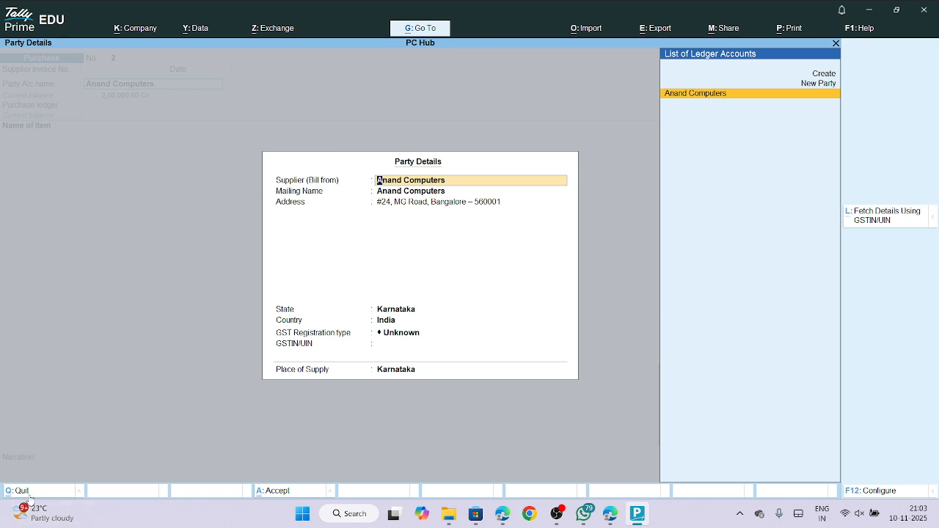
# In the voucher's party details, keep the Anand Computers supplier information and set the GST registration type to Regular.
pyautogui.press('Return')
pyautogui.press('Return')
pyautogui.press('Return')
pyautogui.press('Return')
pyautogui.press('Return')
pyautogui.press('Return')
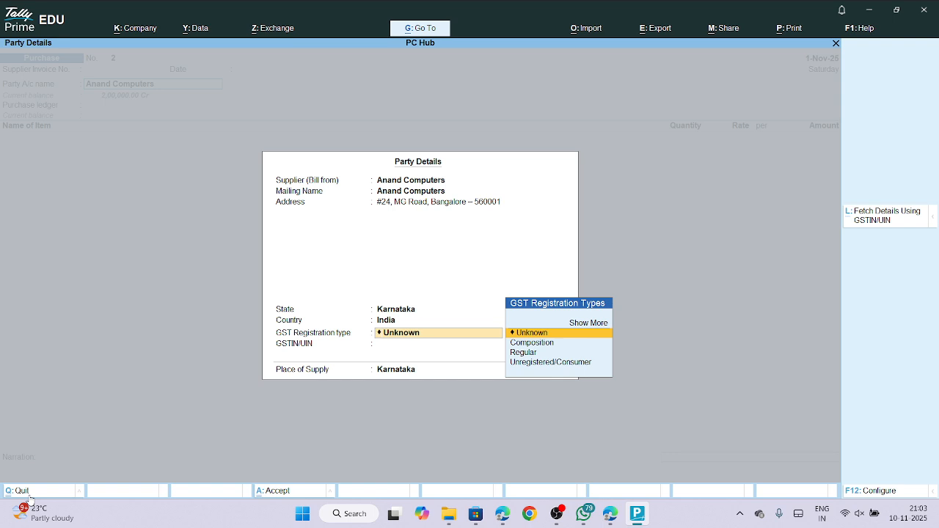
pyautogui.click(520, 352)
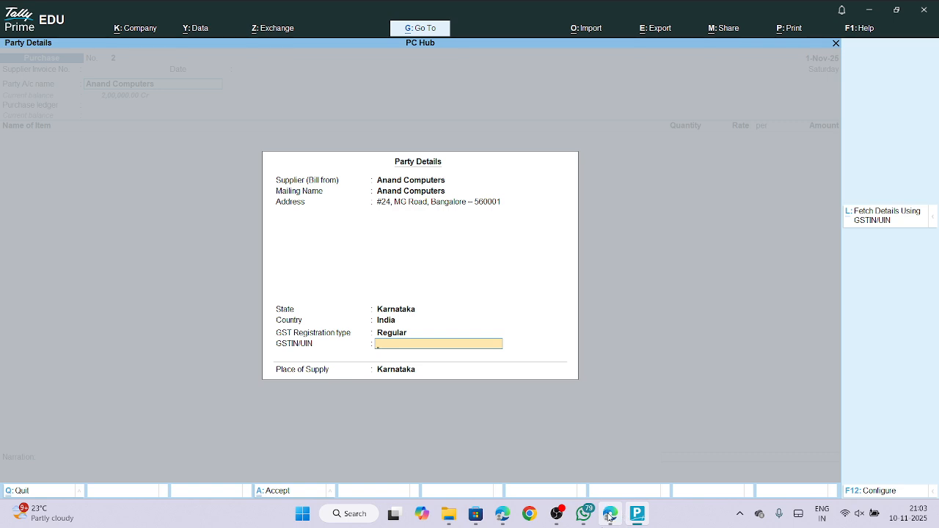
# Paste the supplier's copied GSTIN/UIN into the party details, keep Karnataka as place of supply, and accept them.
pyautogui.click(608, 517)
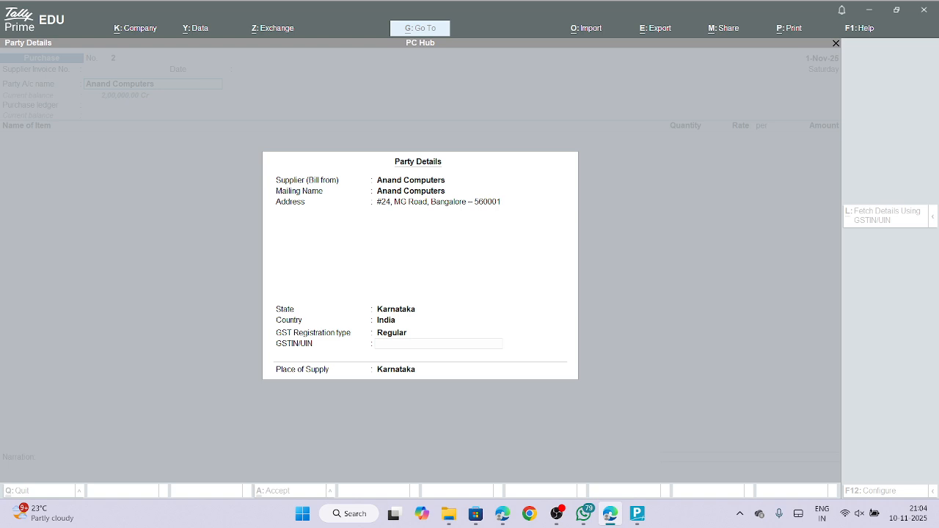
pyautogui.click(637, 513)
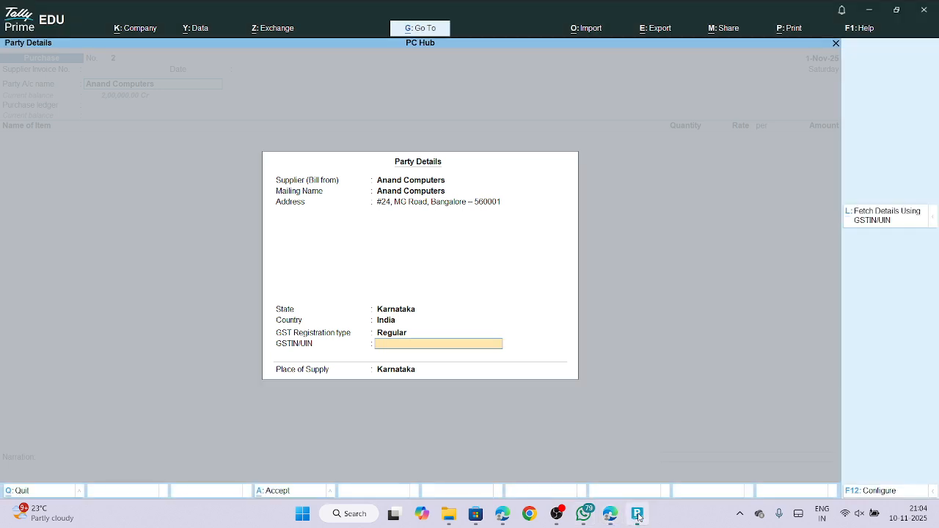
pyautogui.hotkey('ctrl', 'alt', 'v')
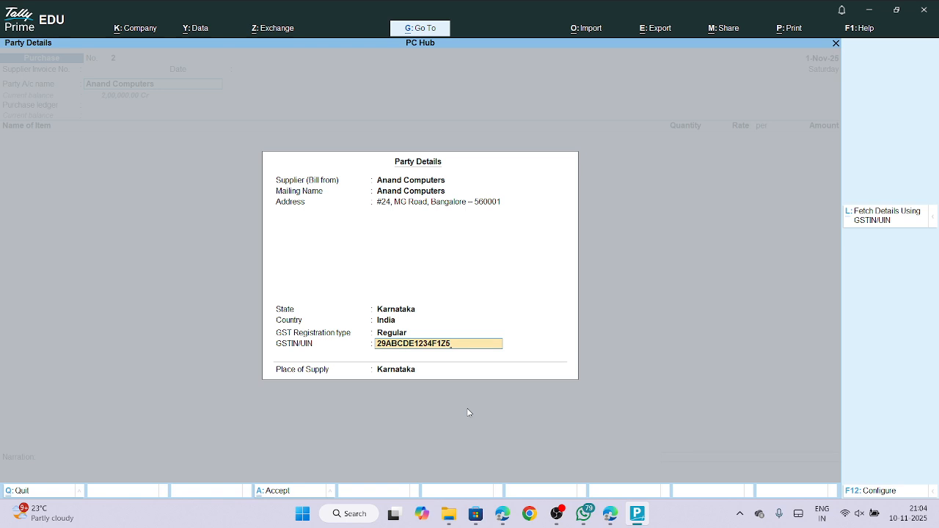
pyautogui.press('Return')
pyautogui.press('Return')
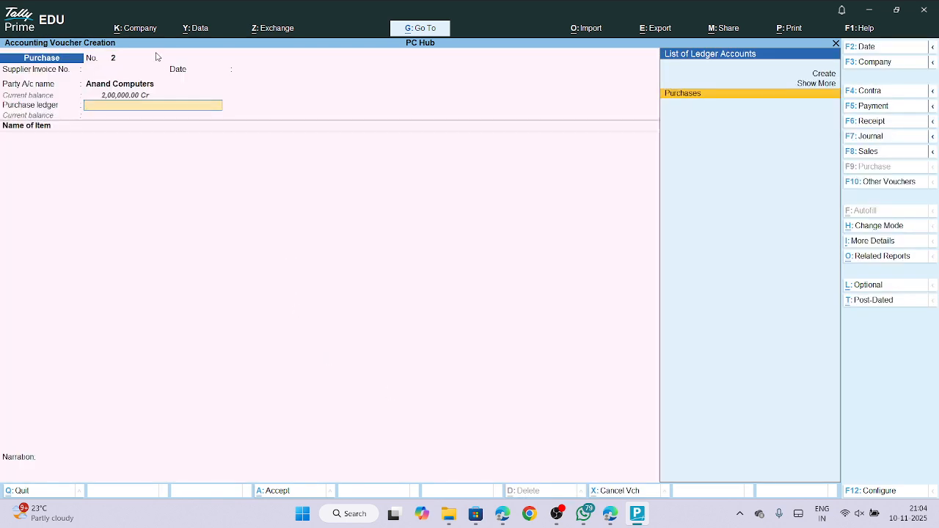
# Open PC Hub's GST registration from the company features, keeping type Regular and Assessee of Other Territory No.
pyautogui.click(140, 35)
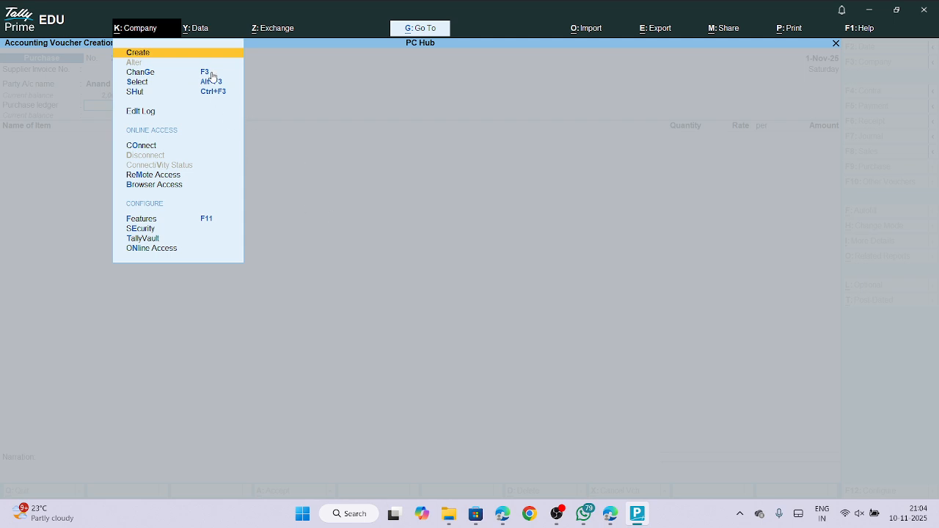
pyautogui.click(348, 95)
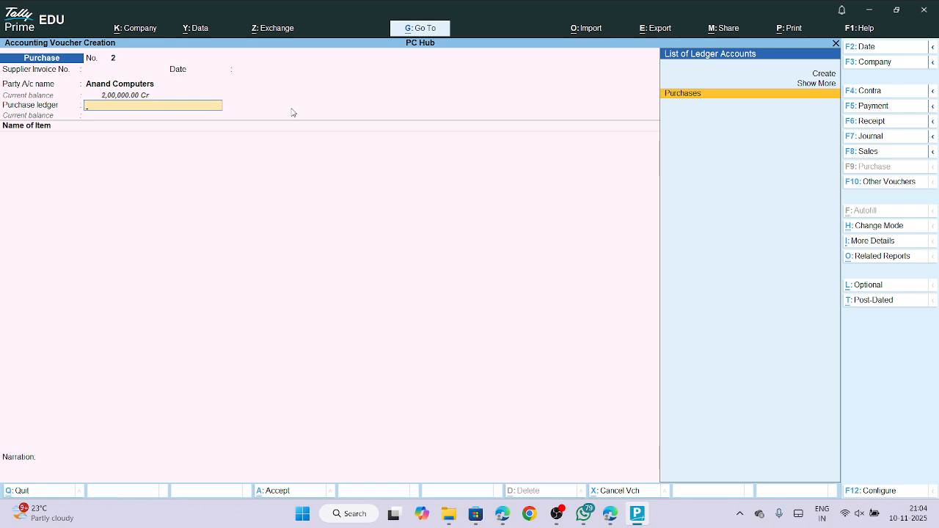
pyautogui.press('F11')
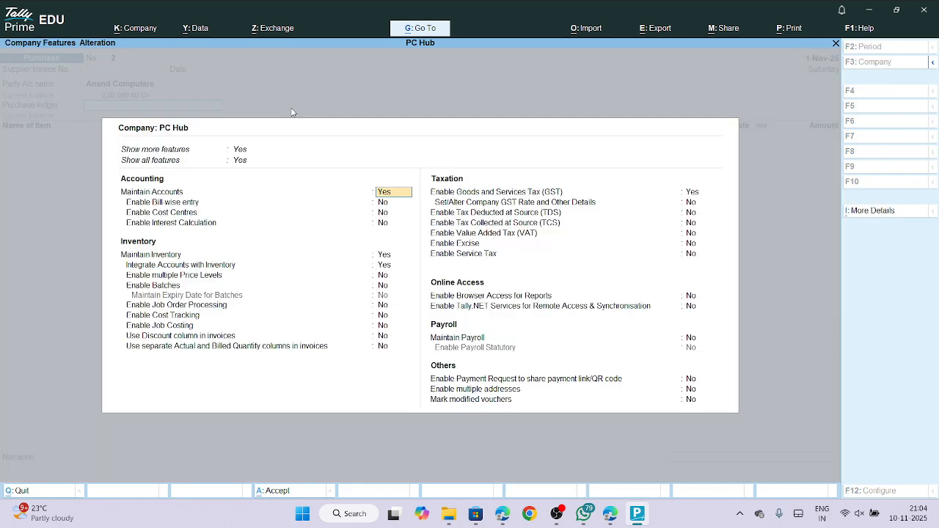
pyautogui.click(692, 191)
pyautogui.click(692, 191)
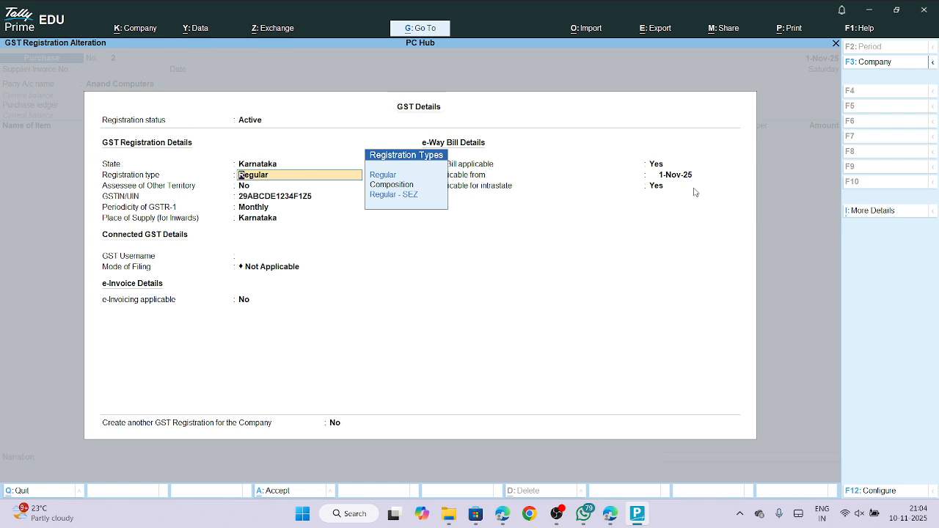
pyautogui.press('Return')
pyautogui.press('Return')
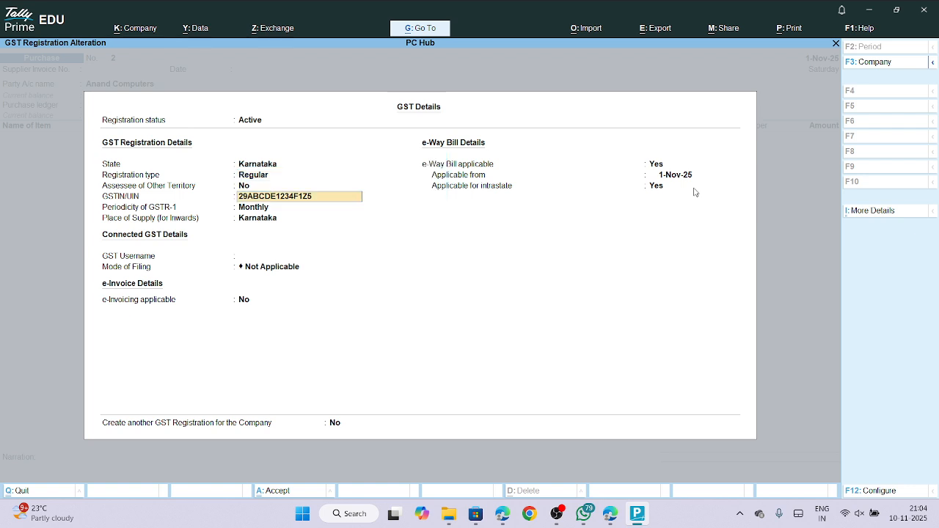
# Replace the company's GSTIN/UIN with its own number from the browser, save the GST registration and leave the company features.
pyautogui.press('Delete')
pyautogui.press('Delete')
pyautogui.press('Delete')
pyautogui.press('Delete')
pyautogui.press('Delete')
pyautogui.press('Delete')
pyautogui.press('Delete')
pyautogui.press('Delete')
pyautogui.press('Delete')
pyautogui.press('Delete')
pyautogui.press('Delete')
pyautogui.press('Delete')
pyautogui.press('Delete')
pyautogui.press('Delete')
pyautogui.press('Delete')
pyautogui.click(610, 513)
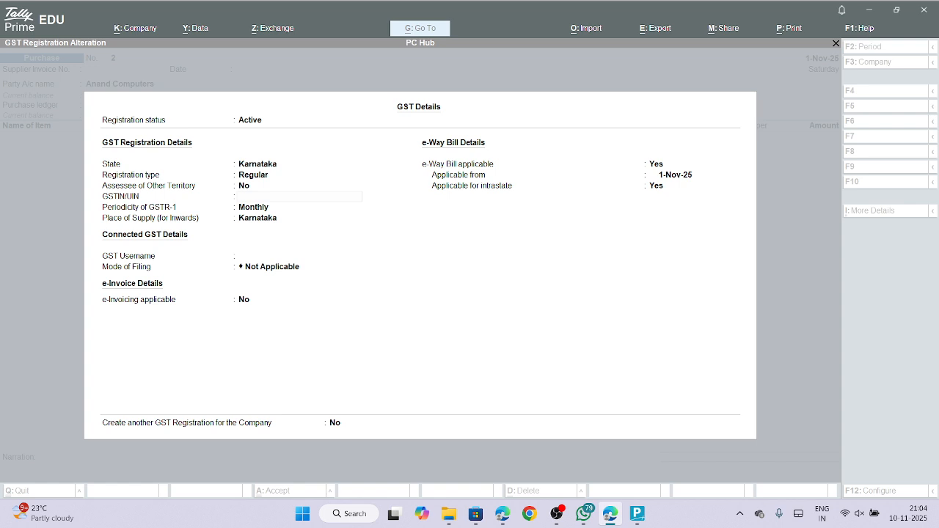
pyautogui.click(637, 514)
pyautogui.write('29AAECS1234K1ZP')
pyautogui.press('Return')
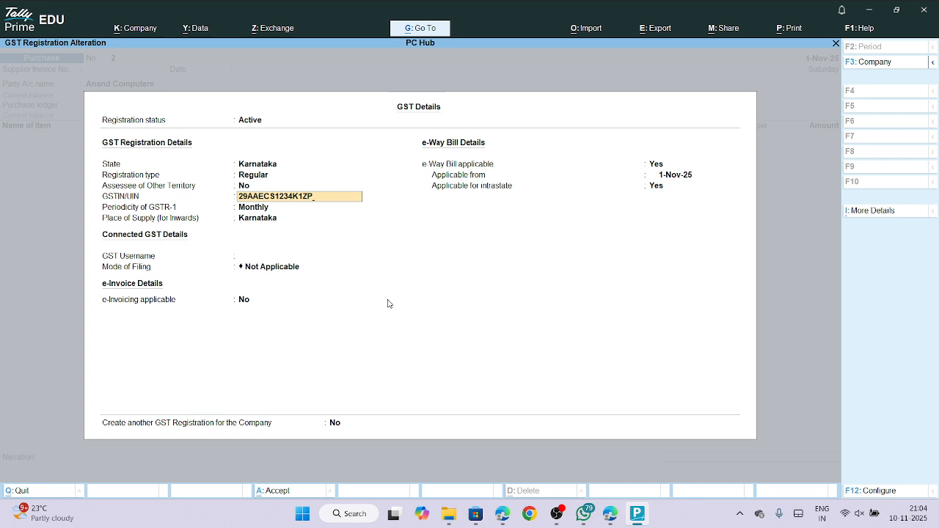
pyautogui.press('Return')
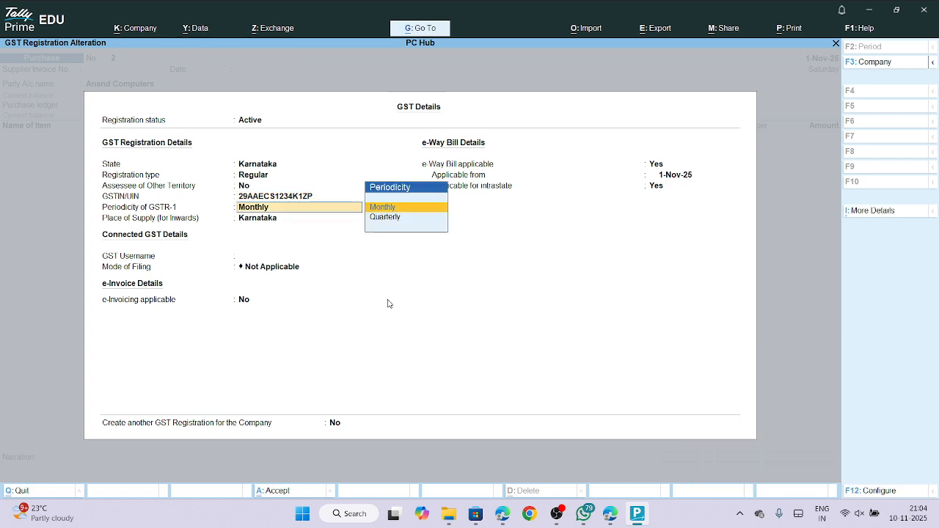
pyautogui.hotkey('ctrl', 'a')
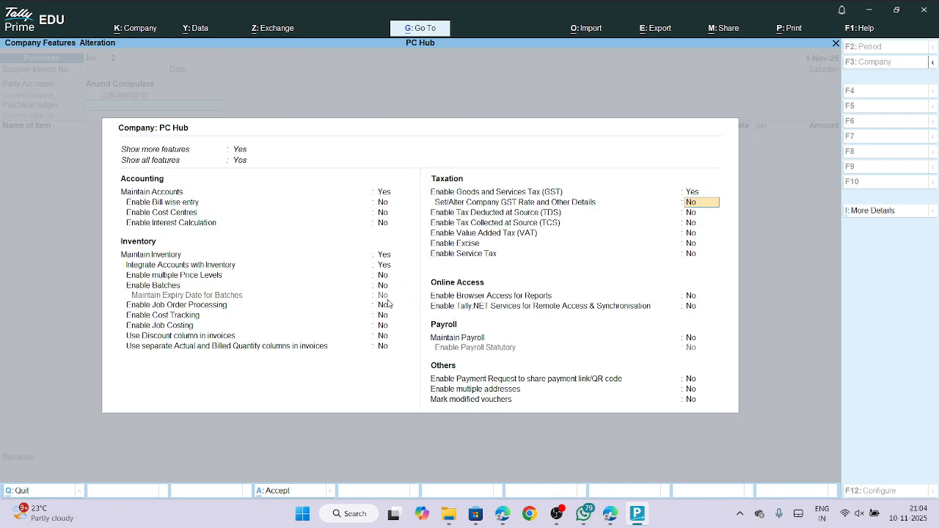
pyautogui.press('Escape')
pyautogui.press('y')
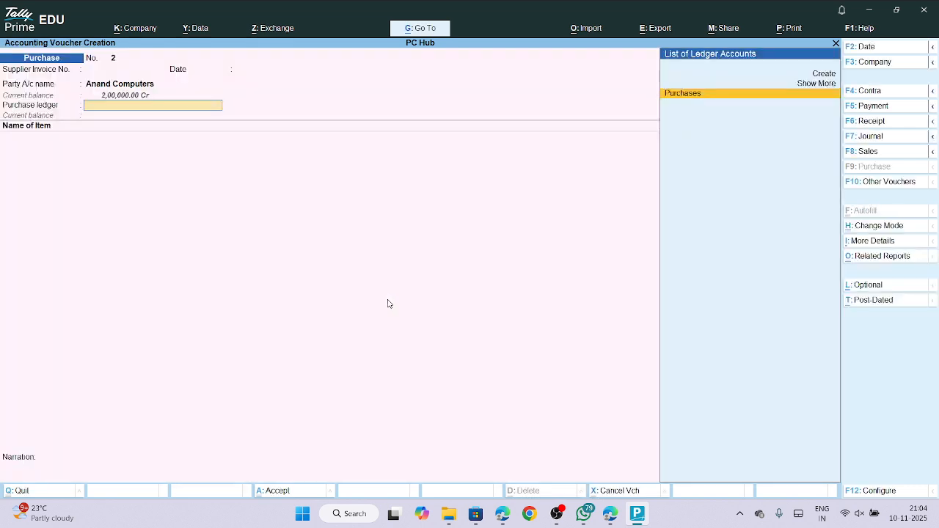
# Choose Purchases as the purchase ledger and add 5 units of Laptop at a rate of 40,000 to the voucher.
pyautogui.press('Return')
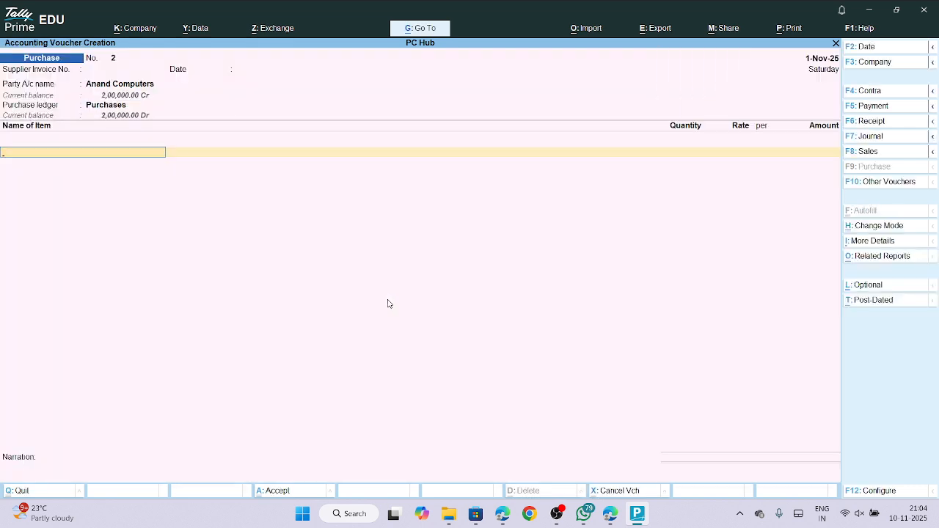
pyautogui.write('L')
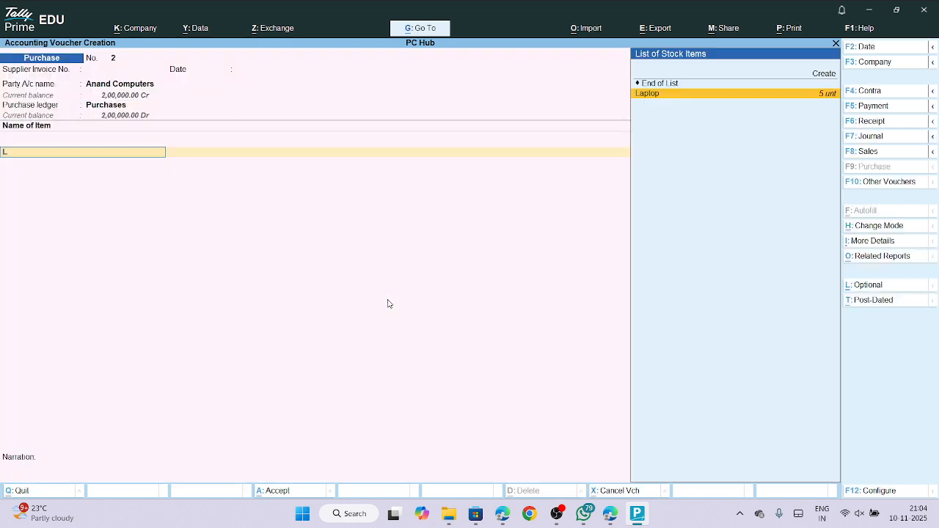
pyautogui.press('Return')
pyautogui.press('Return')
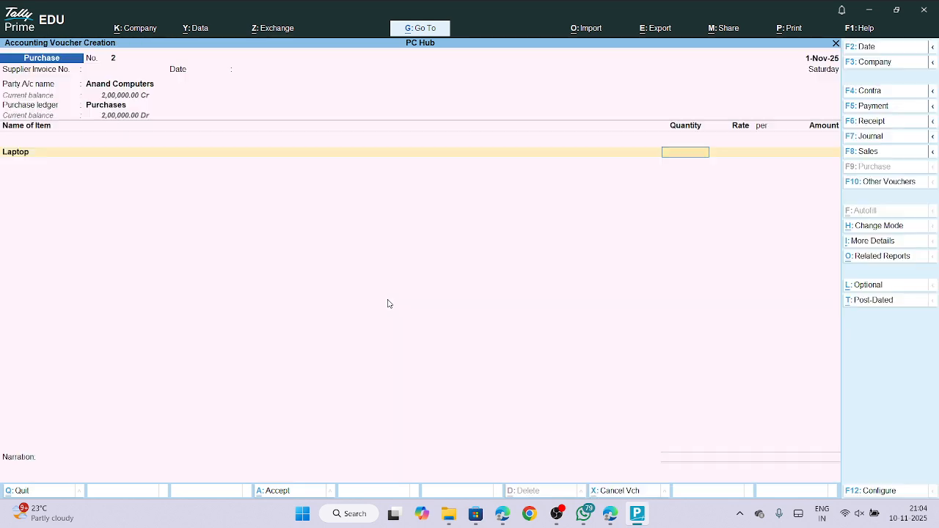
pyautogui.write('5')
pyautogui.press('Return')
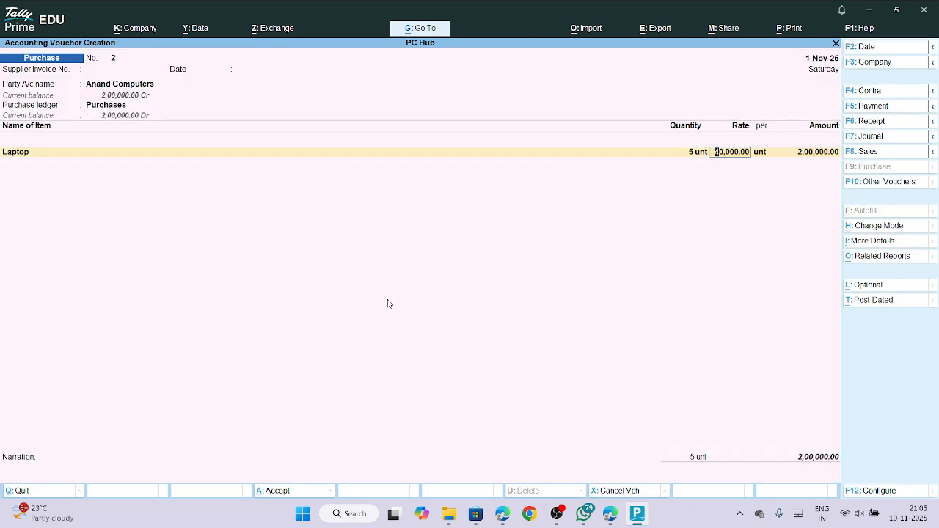
pyautogui.press('Return')
pyautogui.press('Return')
pyautogui.press('Return')
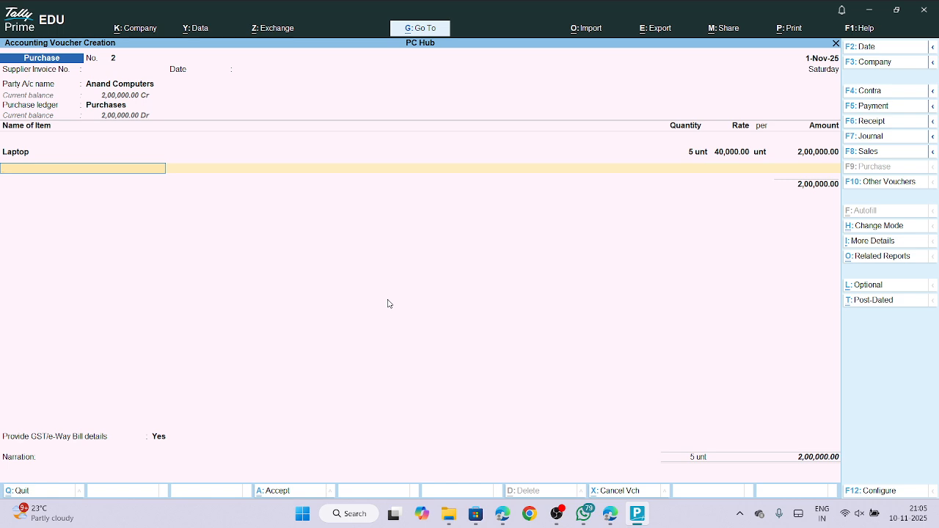
pyautogui.press('Return')
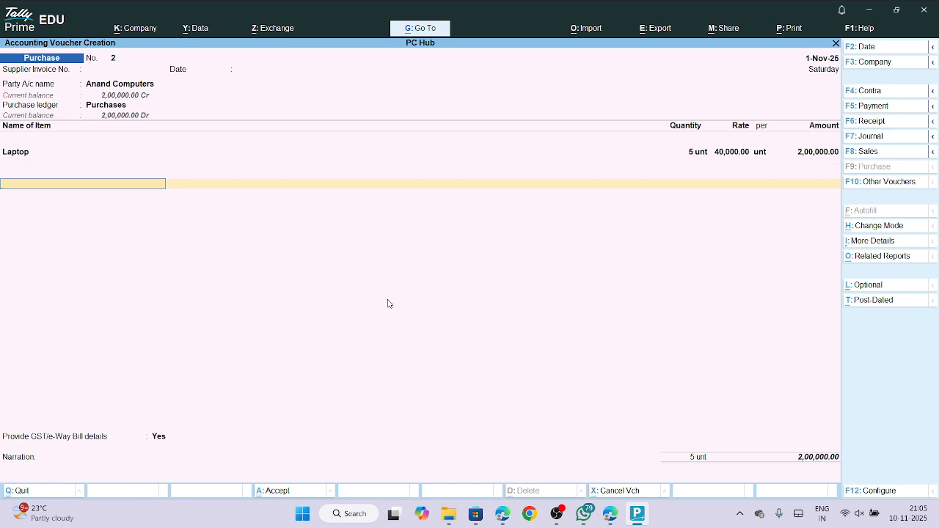
# Open the voucher's Laptop stock item for alteration and set its GST rate details to Specify Details Here with taxability Taxable.
pyautogui.click(101, 108)
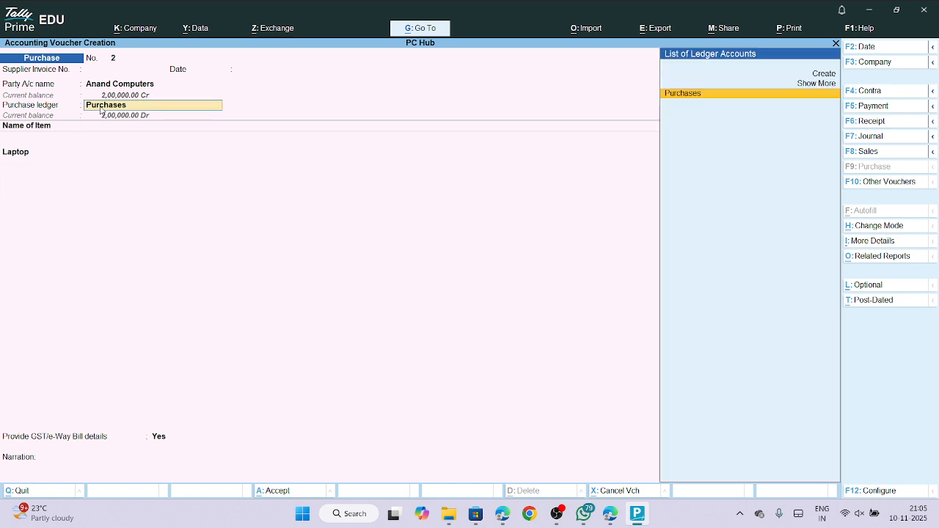
pyautogui.click(13, 157)
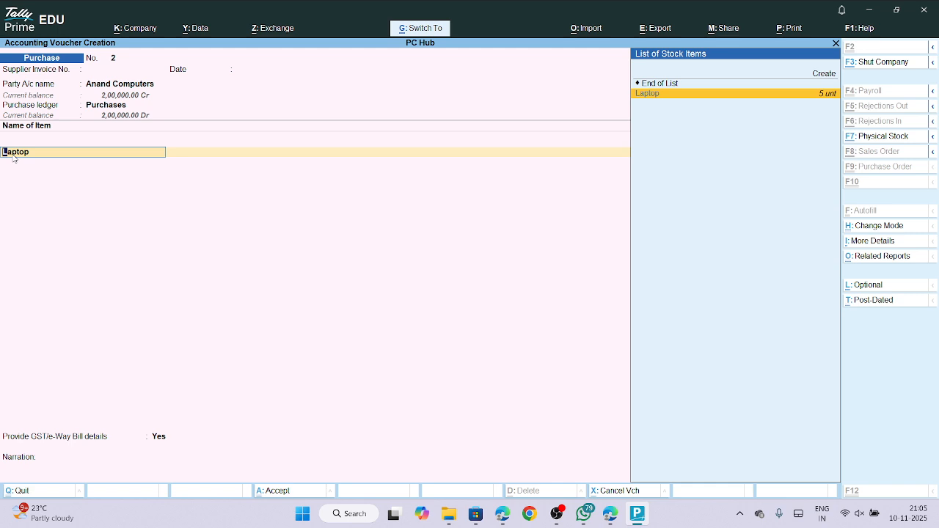
pyautogui.hotkey('ctrl', 'Return')
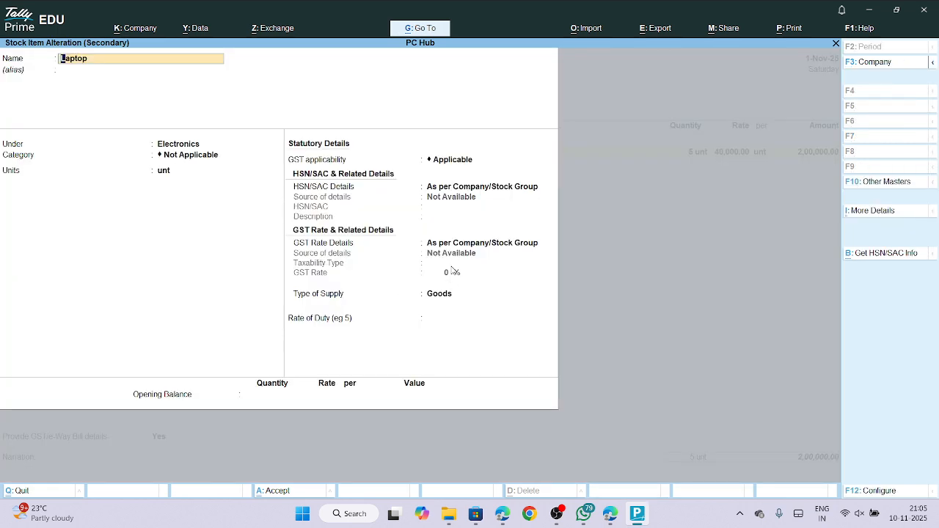
pyautogui.click(473, 245)
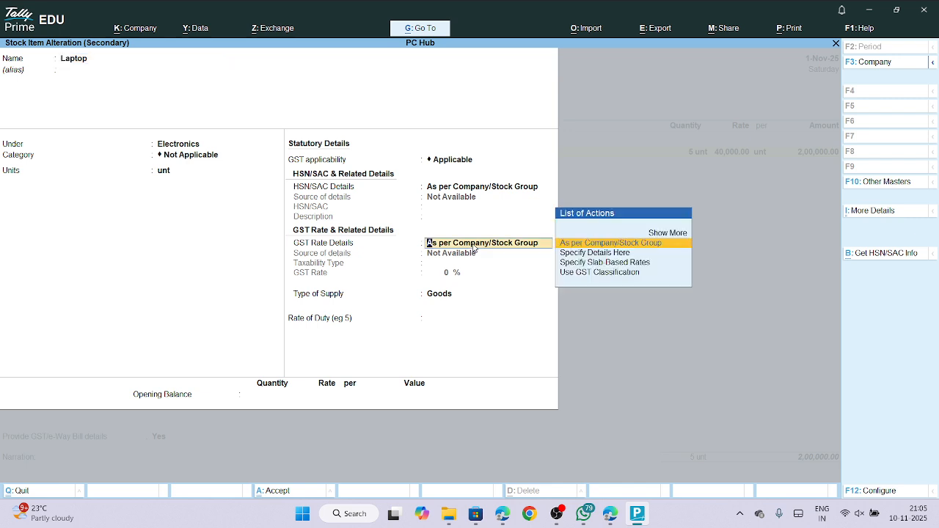
pyautogui.click(582, 257)
pyautogui.press('Return')
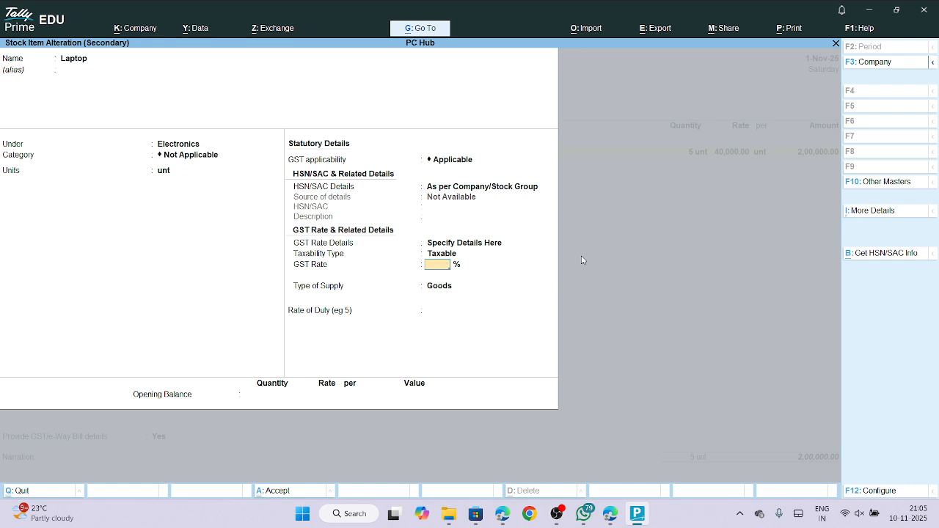
# Set the Laptop's GST rate to 18%, keep Goods as the type of supply, and save the stock item.
pyautogui.write('18')
pyautogui.press('Return')
pyautogui.press('Return')
pyautogui.press('Return')
pyautogui.press('Return')
pyautogui.press('Return')
pyautogui.press('Return')
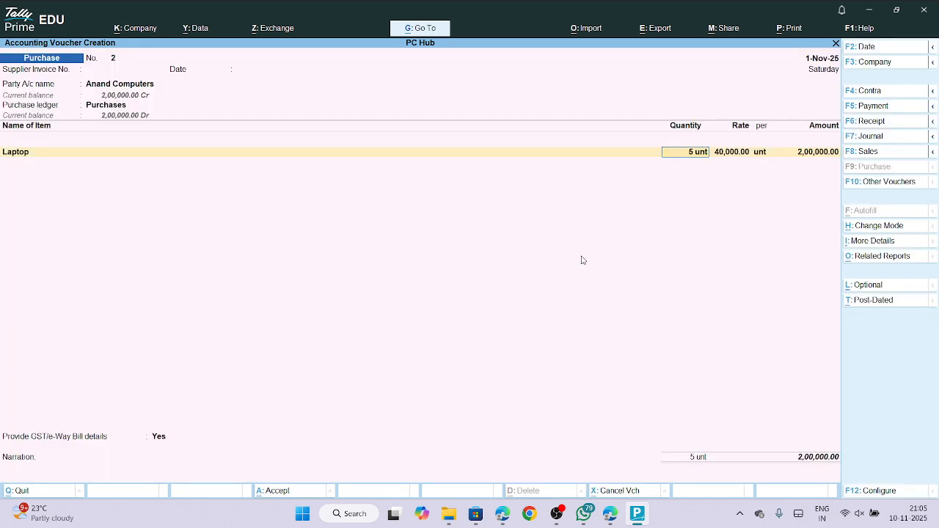
# Keep the voucher's Laptop line at 5 units and a rate of 40,000.
pyautogui.press('Return')
pyautogui.press('Return')
pyautogui.press('Return')
pyautogui.press('Return')
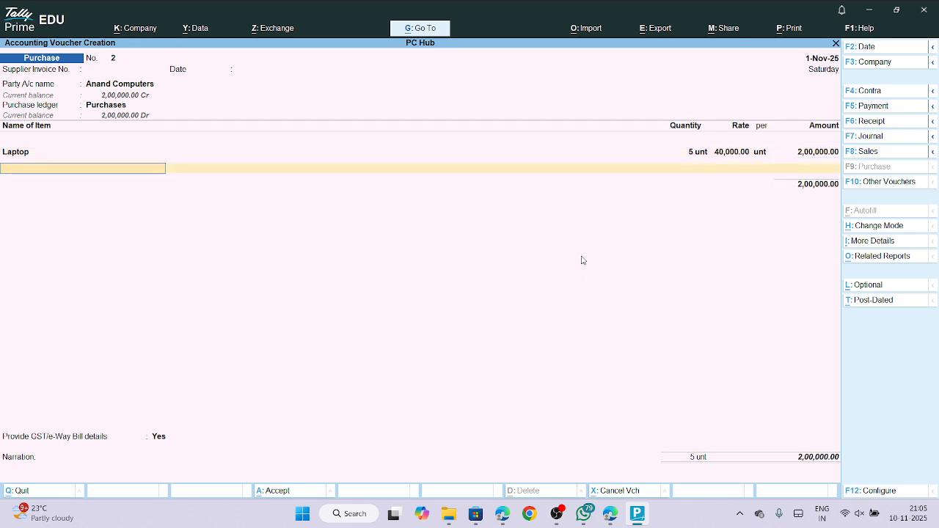
# Begin a new ledger for the purchase voucher's tax line and name it CGST@9%.
pyautogui.press('Return')
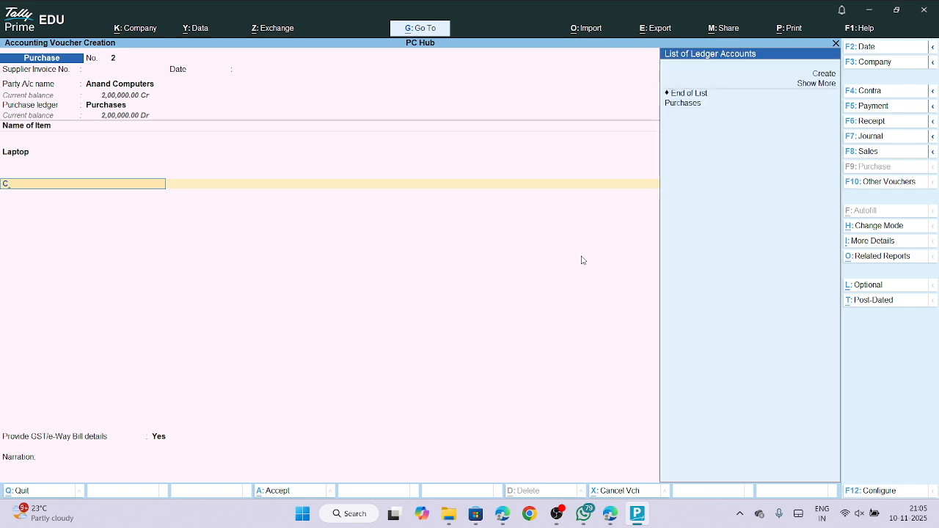
pyautogui.press('Up')
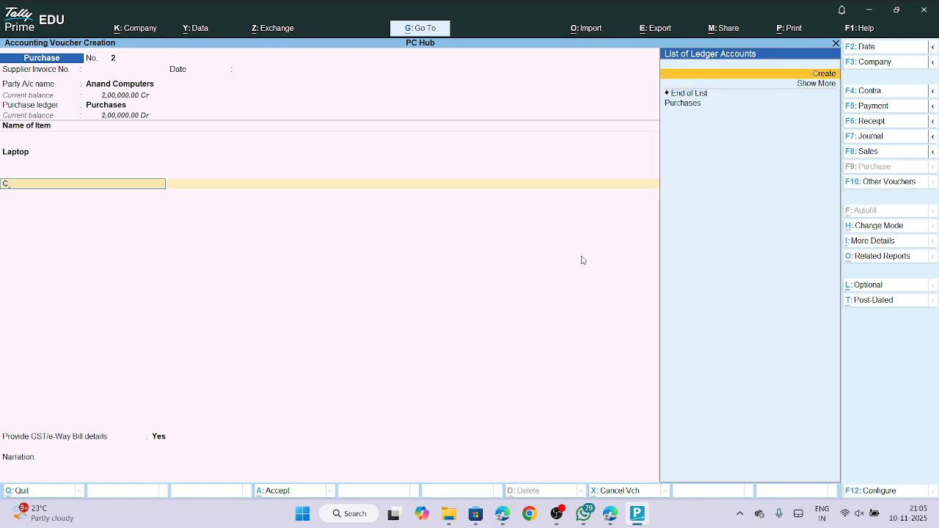
pyautogui.press('Return')
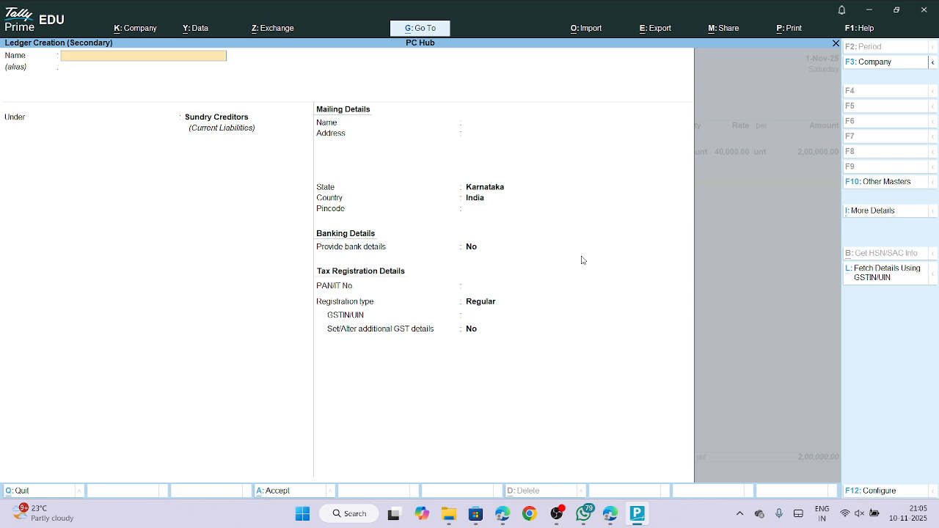
pyautogui.write('CGST')
pyautogui.click(344, 520)
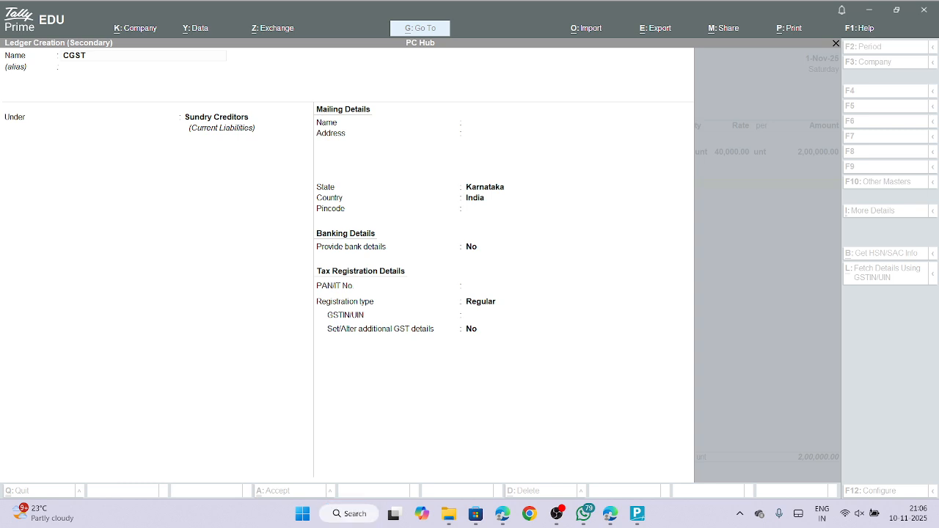
pyautogui.click(114, 59)
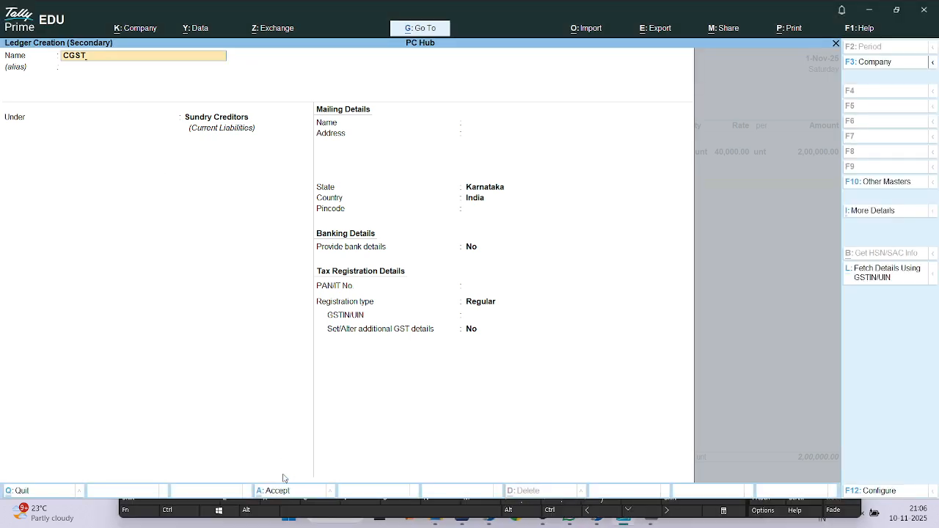
pyautogui.write('@9')
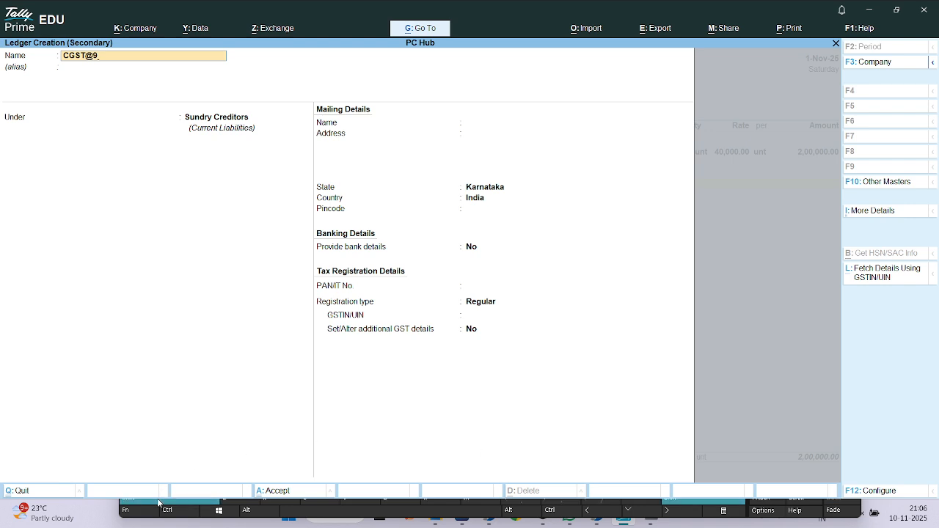
pyautogui.write('%')
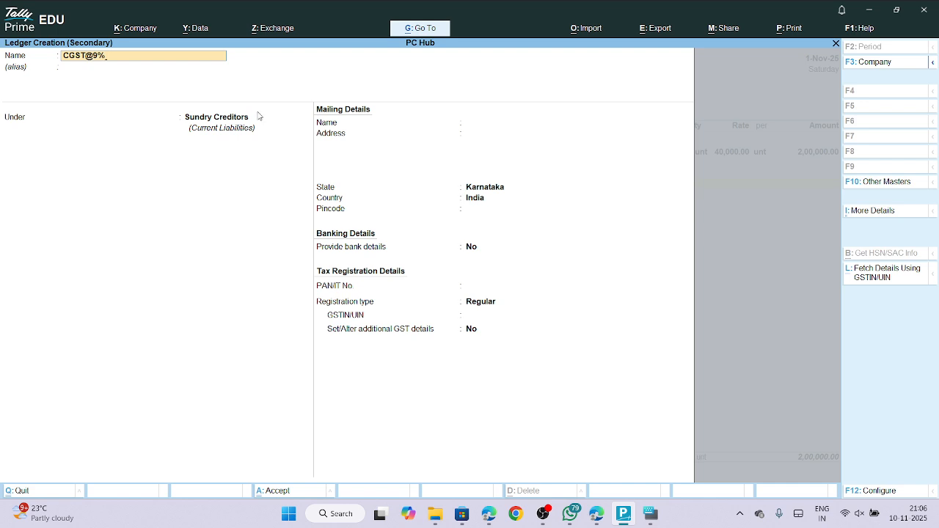
pyautogui.press('Return')
pyautogui.press('Return')
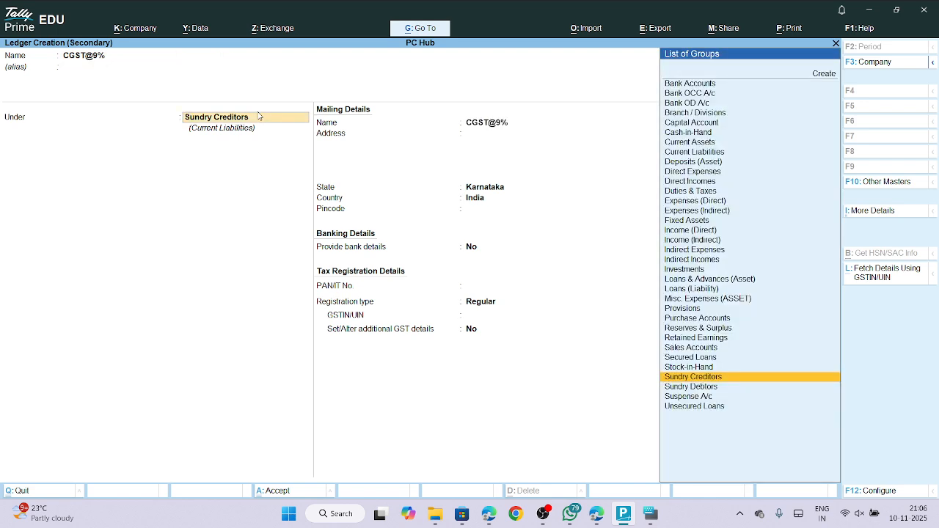
# Place the CGST@9% ledger under Duties & Taxes with GST as the duty type and CGST as the tax type.
pyautogui.write('DU')
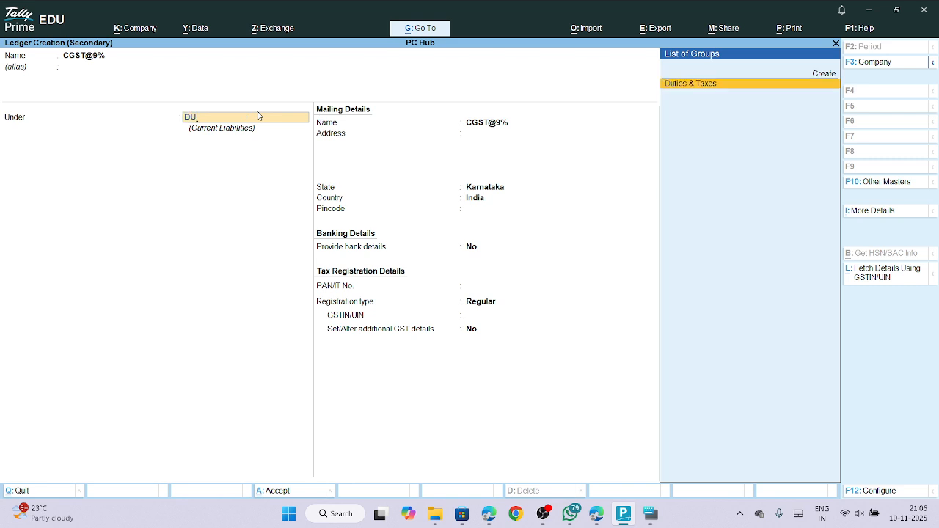
pyautogui.press('Return')
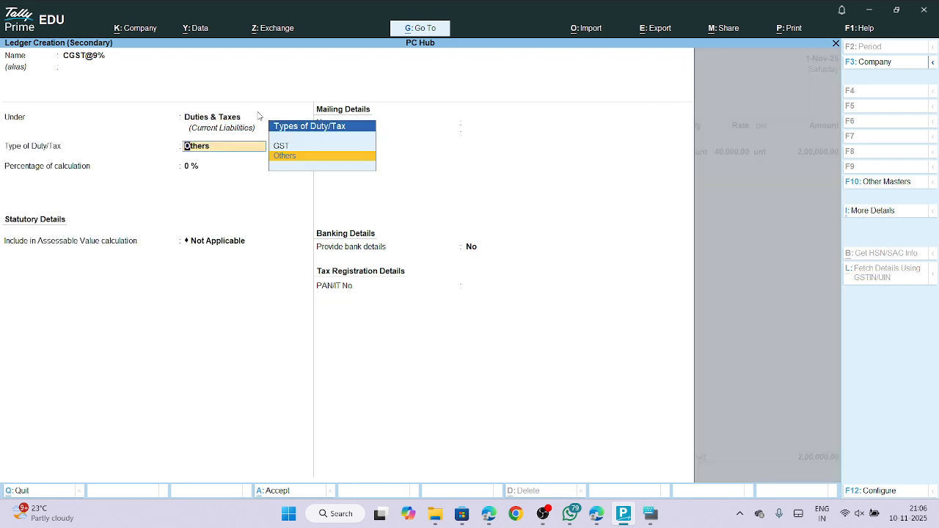
pyautogui.press('Up')
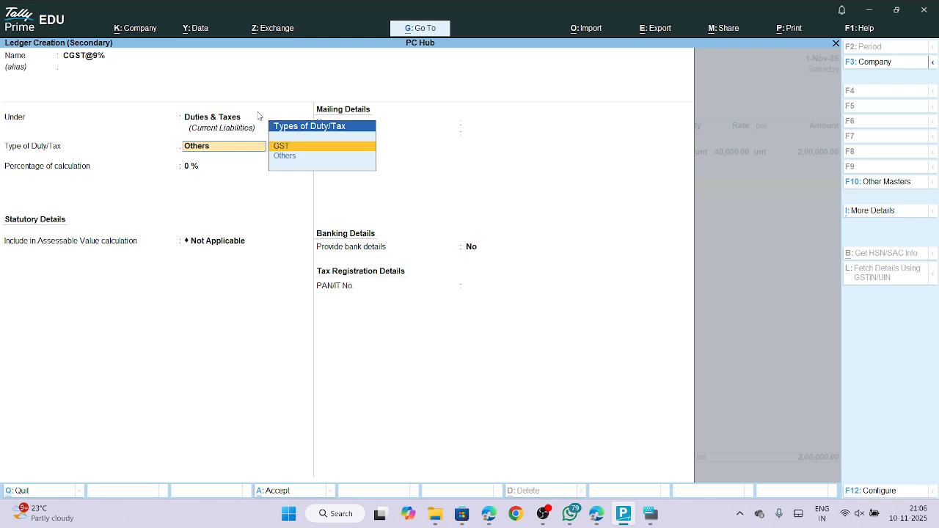
pyautogui.press('Return')
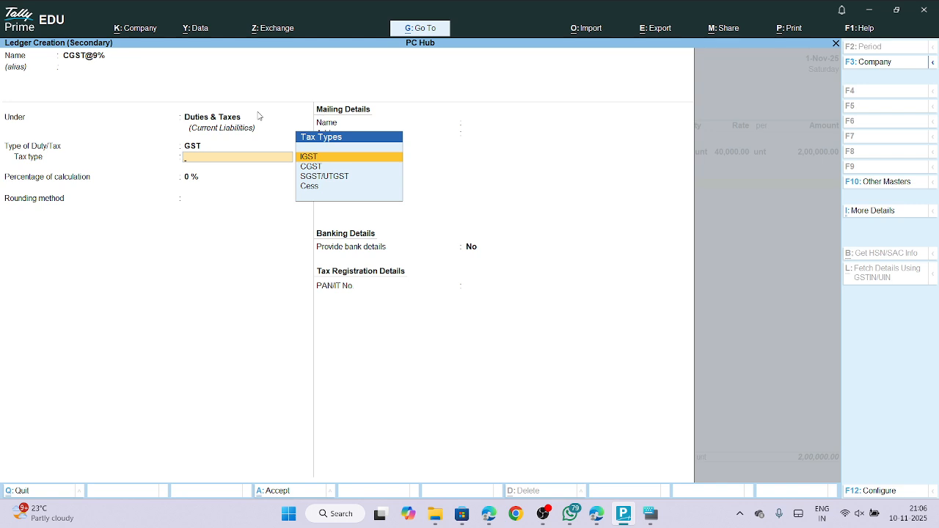
pyautogui.click(312, 168)
# Set the CGST@9% ledger's percentage of calculation to 9% and its rounding method to Normal Rounding.
pyautogui.write('9')
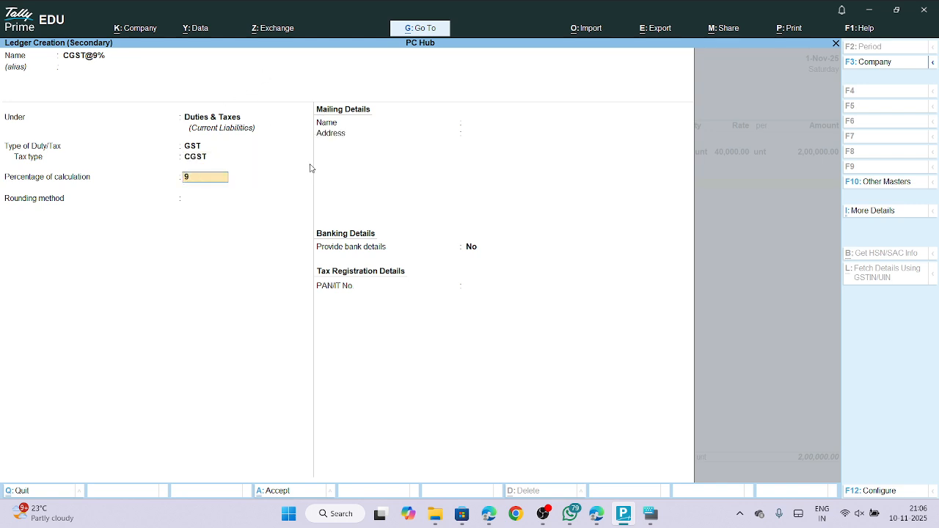
pyautogui.press('Return')
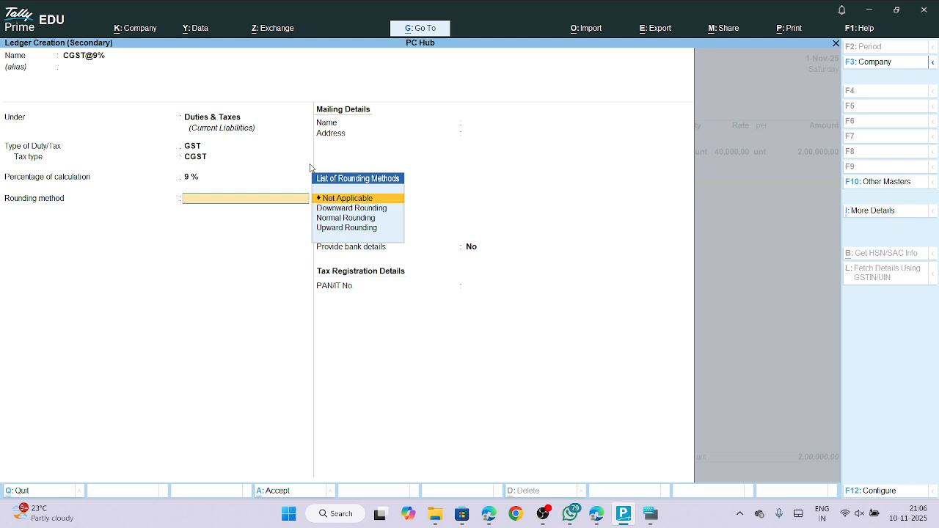
pyautogui.press('Down')
pyautogui.press('Down')
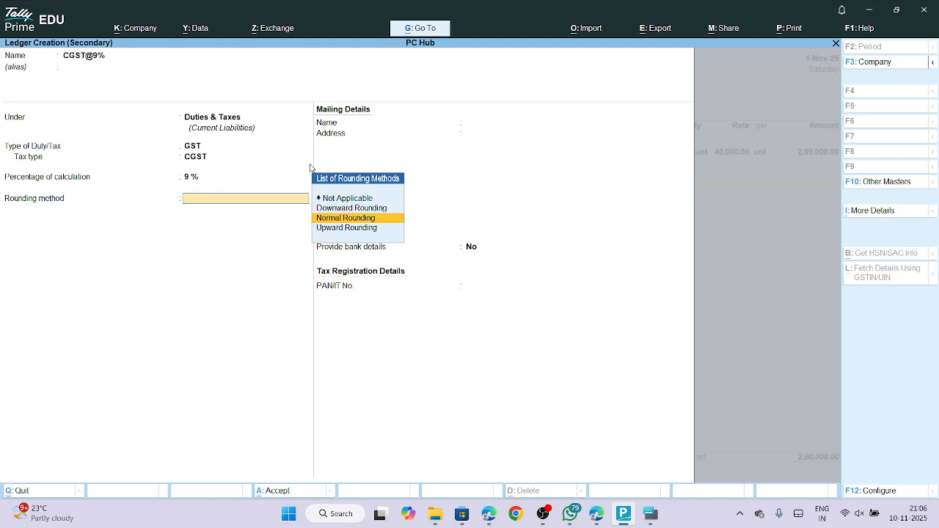
pyautogui.press('Return')
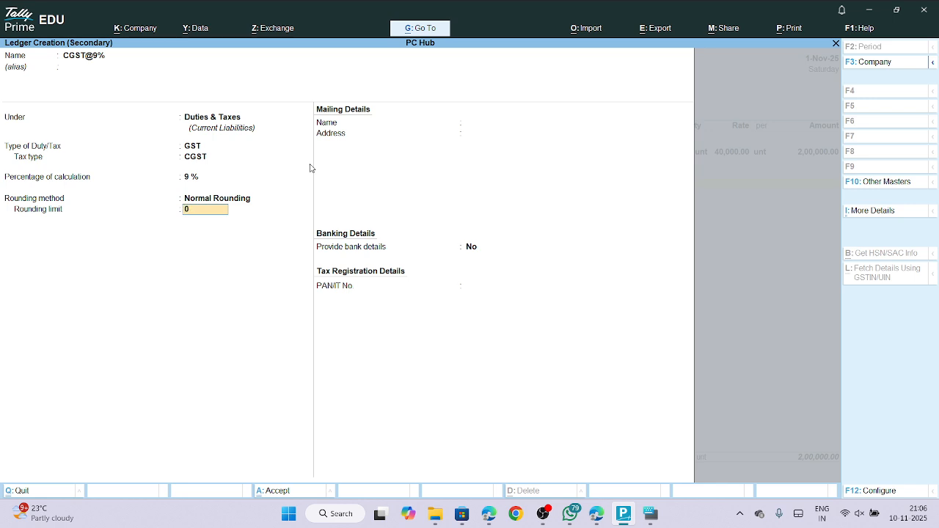
# Set the CGST@9% ledger's rounding limit to 1, save it, and accept its calculated amount in the voucher.
pyautogui.write('11')
pyautogui.press('Return')
pyautogui.press('Return')
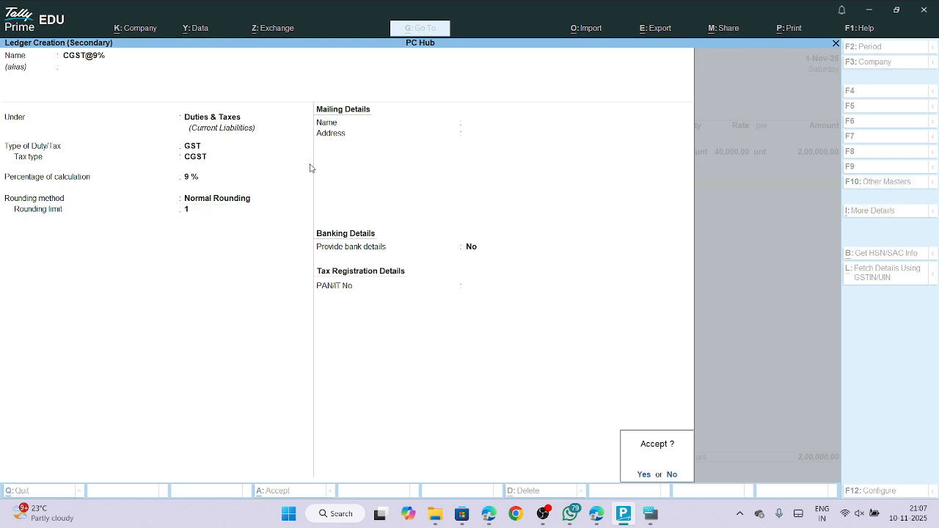
pyautogui.press('Return')
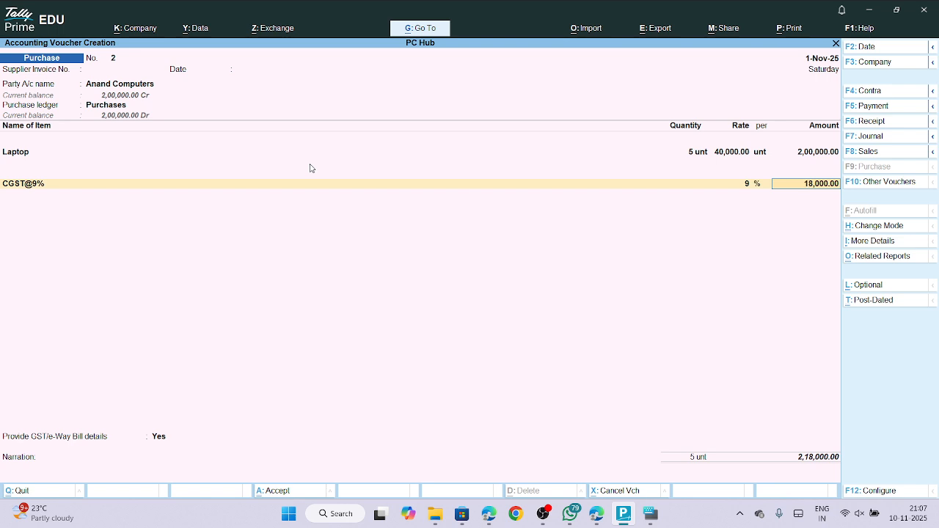
pyautogui.press('Return')
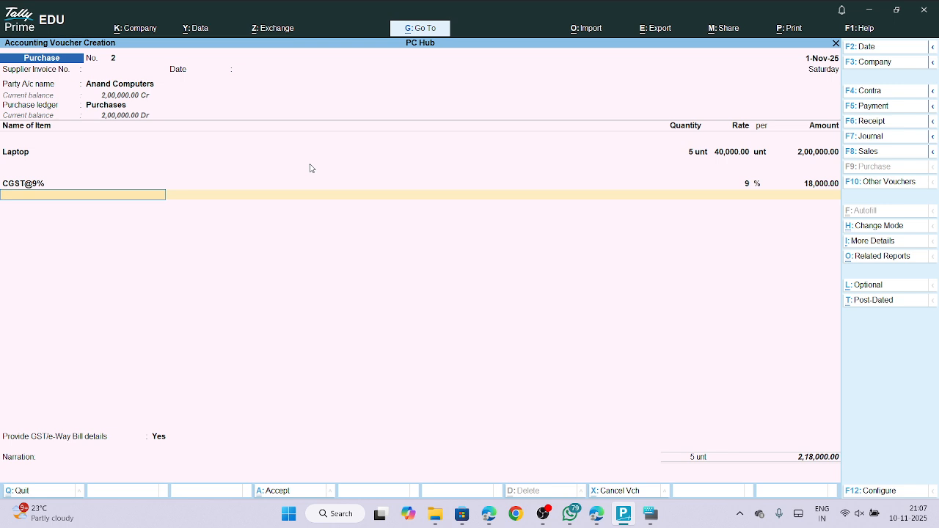
# Begin another new ledger for the line below CGST@9% in the voucher and name it SGST@9%.
pyautogui.write('S')
pyautogui.press('Up')
pyautogui.press('Up')
pyautogui.press('Up')
pyautogui.press('Up')
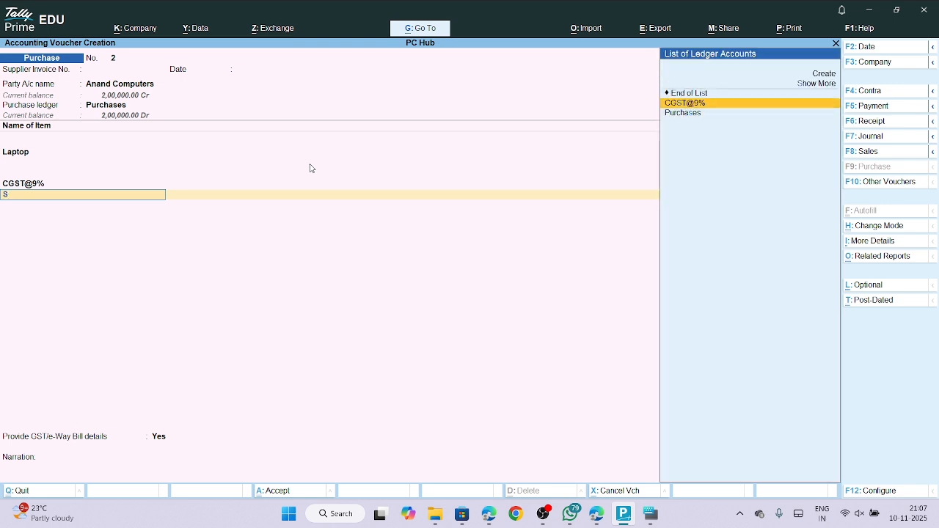
pyautogui.press('Return')
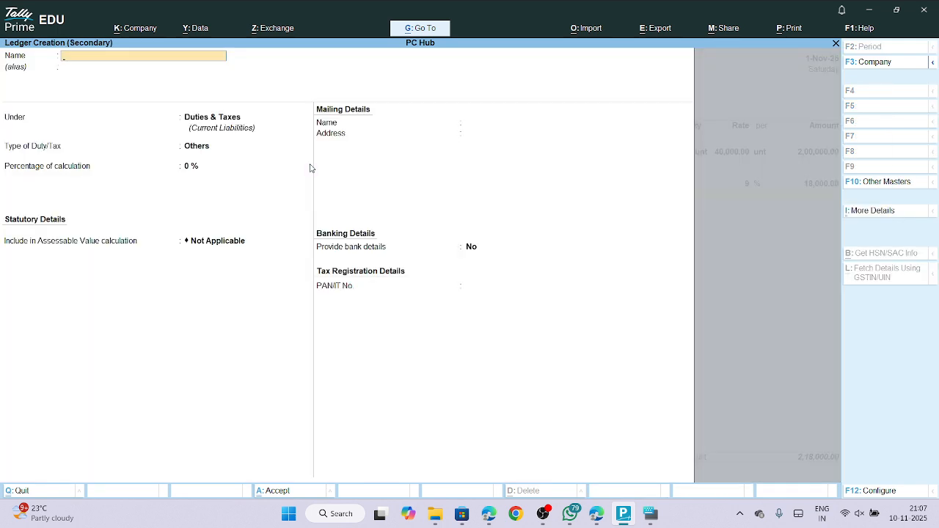
pyautogui.write('SGST')
pyautogui.click(651, 516)
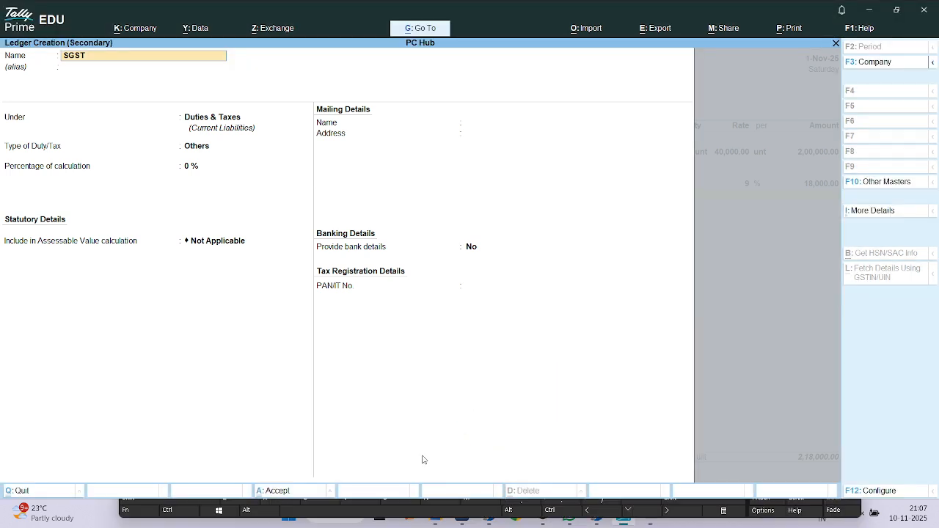
pyautogui.click(160, 500)
pyautogui.write('@9')
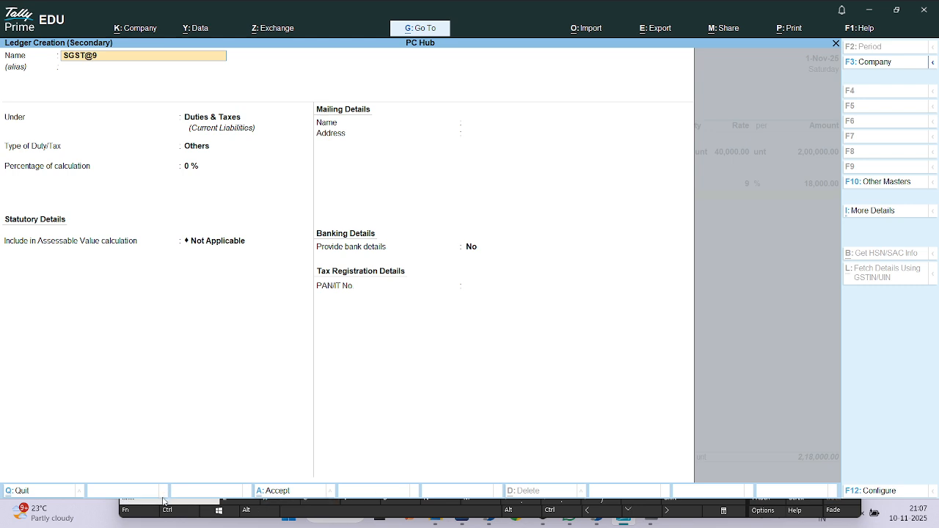
pyautogui.write('%')
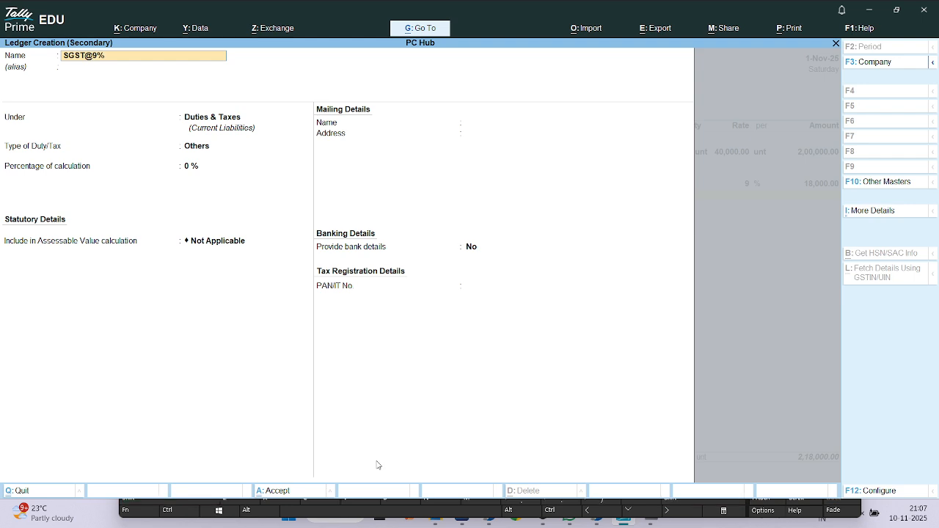
pyautogui.press('Return')
pyautogui.press('Return')
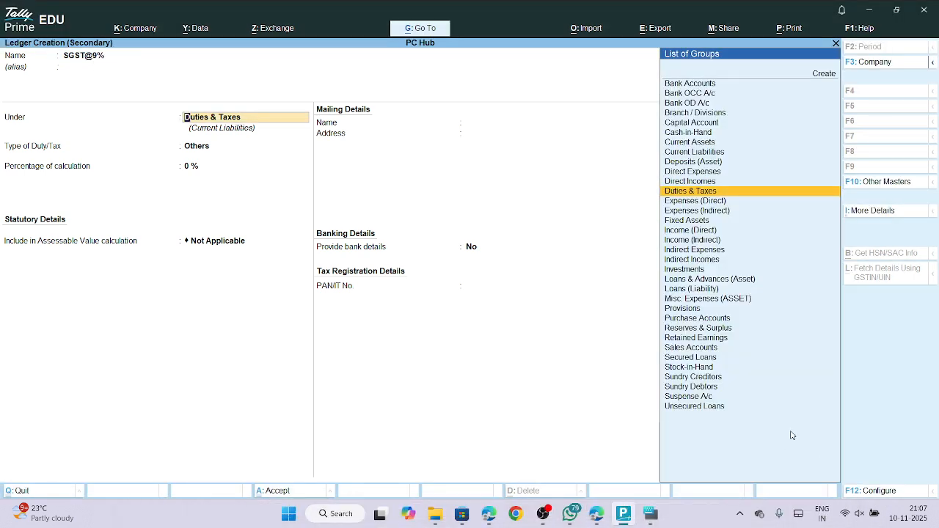
# Keep the SGST@9% ledger under Duties & Taxes, with duty type GST and tax type SGST/UTGST.
pyautogui.press('Return')
pyautogui.press('Up')
pyautogui.press('Return')
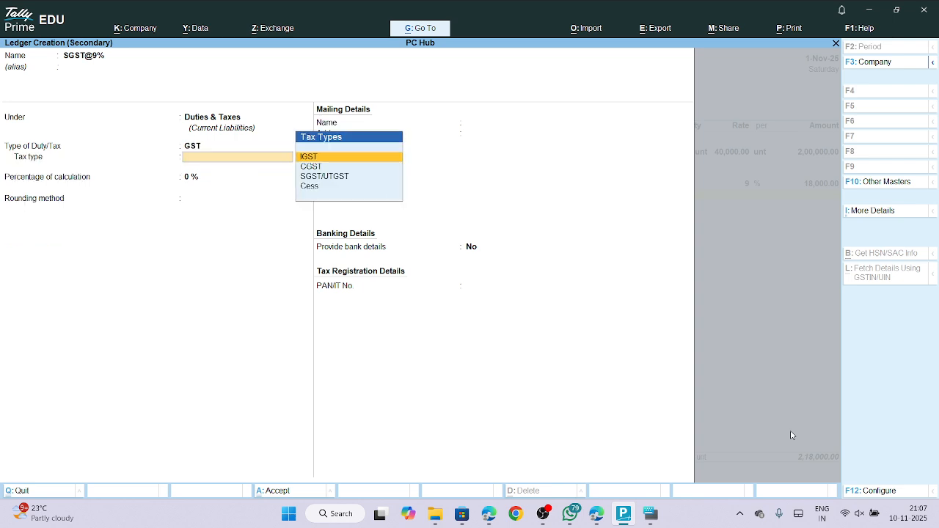
pyautogui.press('Down')
pyautogui.press('Down')
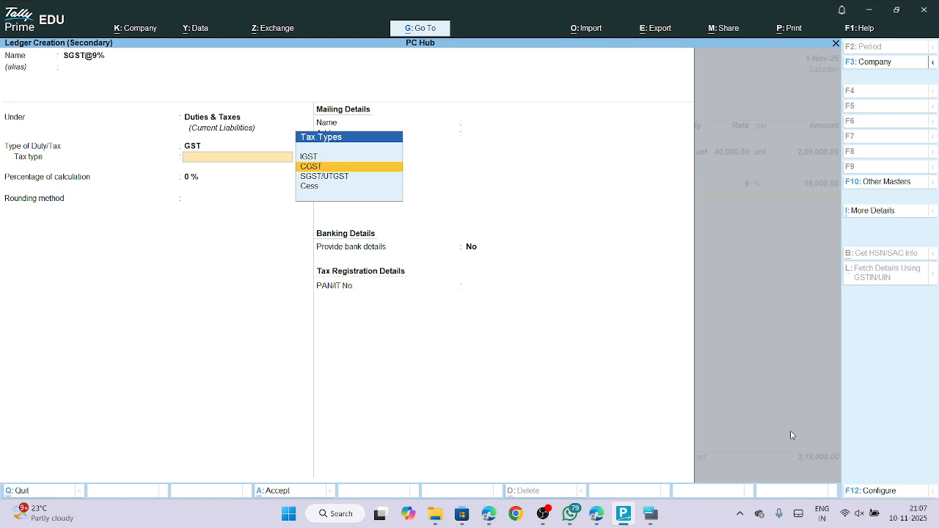
pyautogui.press('Return')
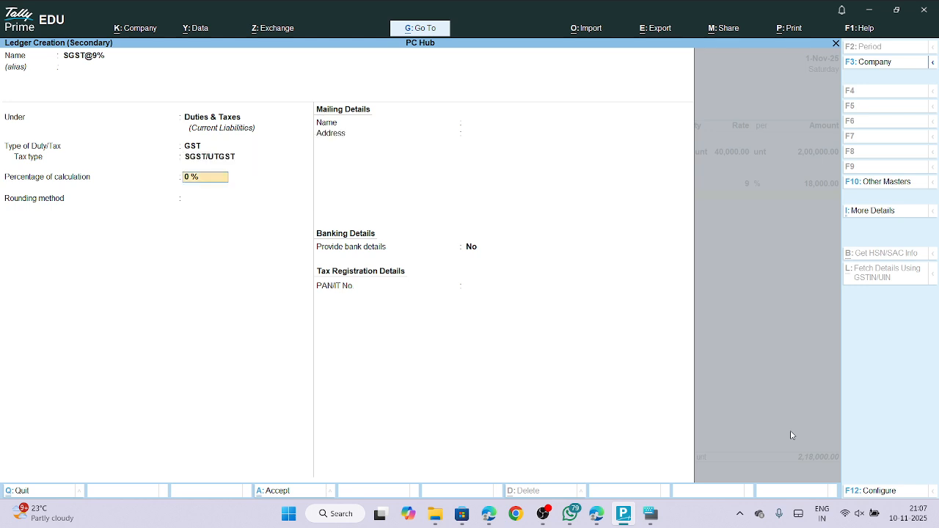
# Set the SGST@9% ledger's percentage of calculation to 9% and its rounding method to Normal Rounding.
pyautogui.write('9')
pyautogui.press('Return')
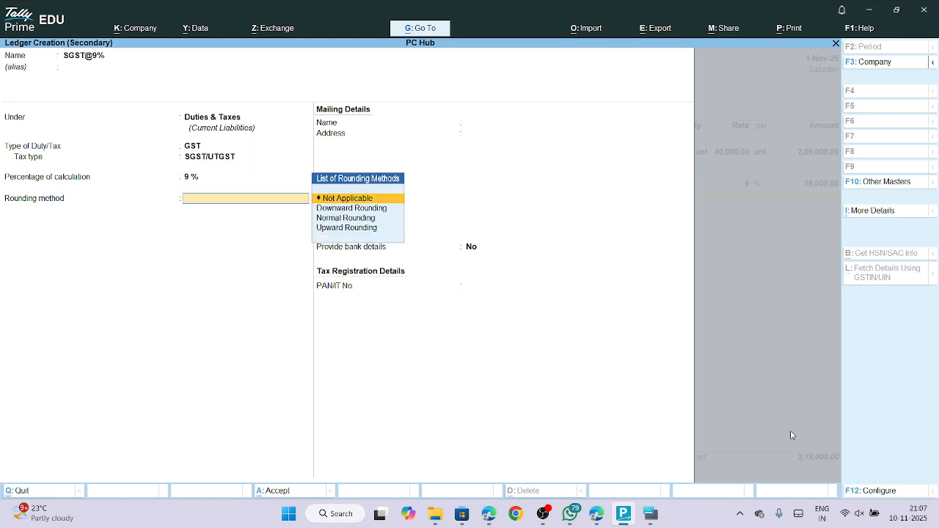
pyautogui.press('Down')
pyautogui.press('Down')
pyautogui.press('Return')
pyautogui.press('Return')
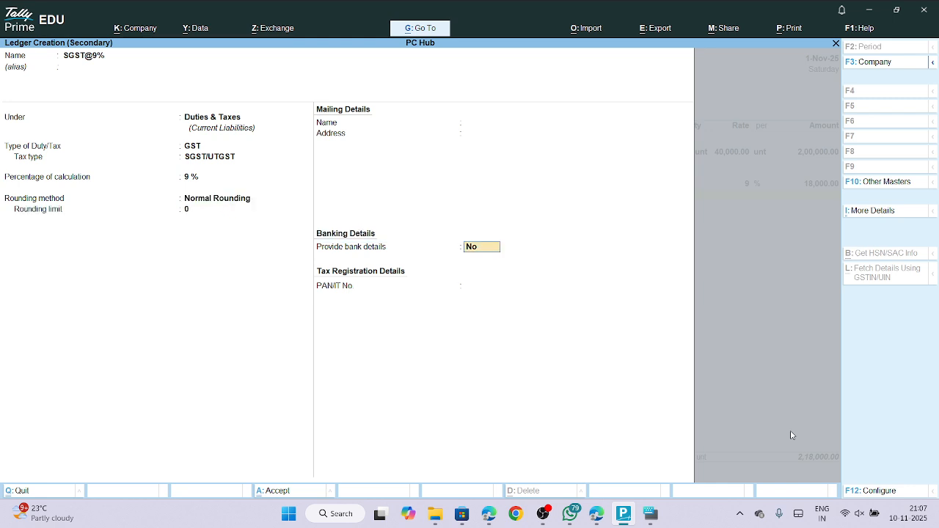
# Set the SGST@9% ledger's rounding limit to 1, save it, and accept its amount to finish the voucher's tax lines.
pyautogui.press('Up')
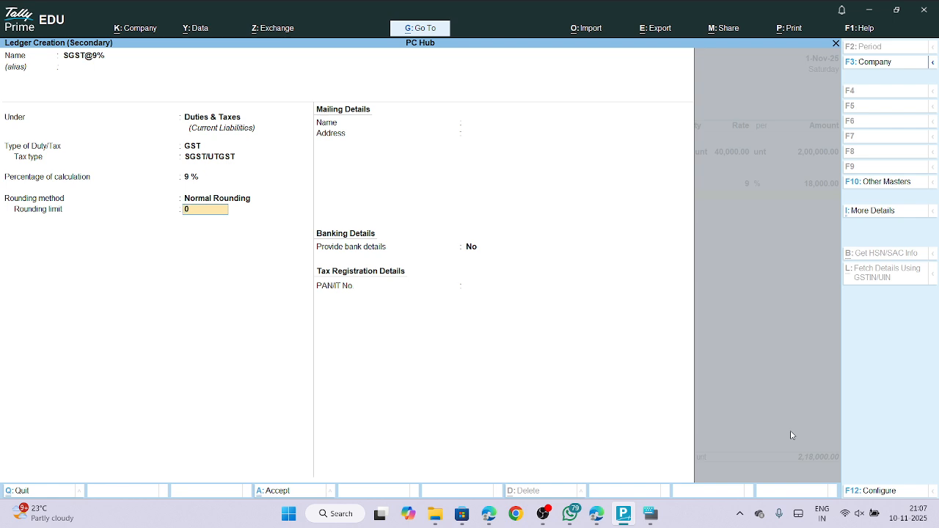
pyautogui.write('1')
pyautogui.press('Return')
pyautogui.press('Return')
pyautogui.press('Return')
pyautogui.press('Return')
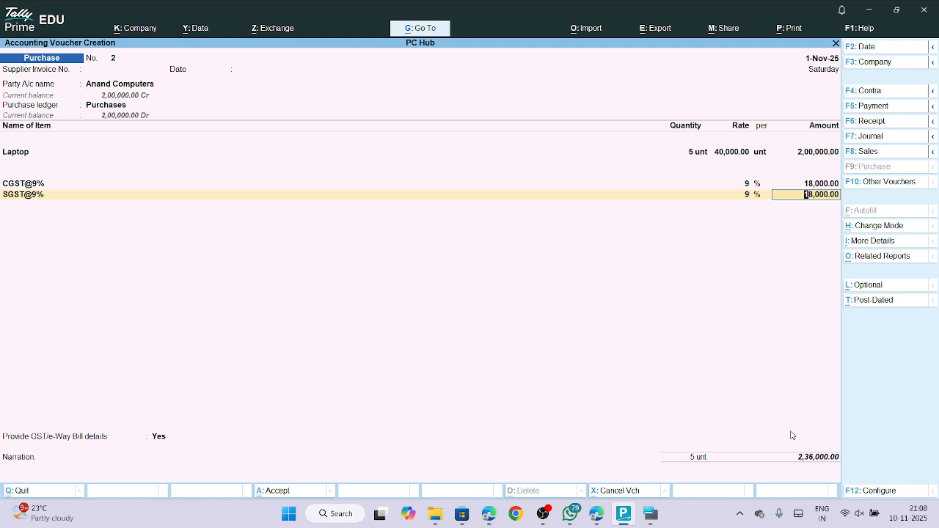
pyautogui.press('Return')
pyautogui.press('Return')
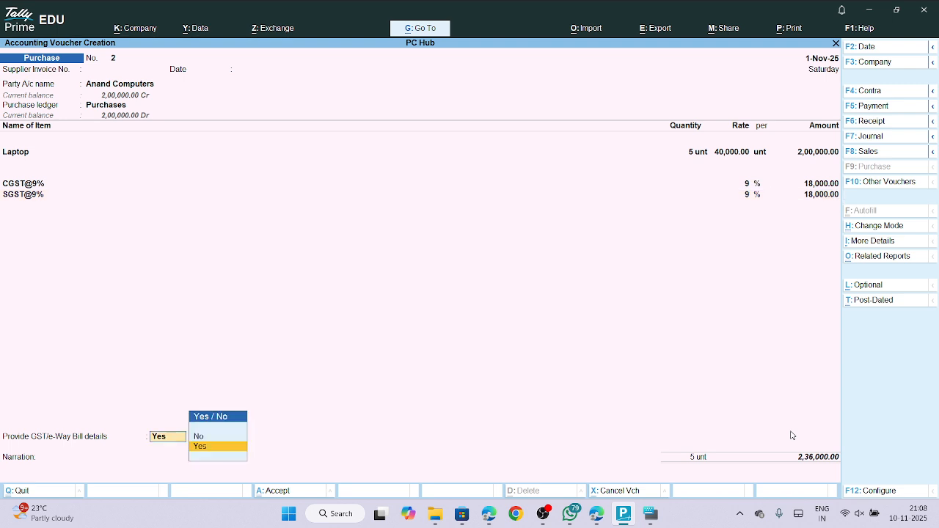
# Choose to provide the voucher's GST/e-Way Bill details and keep the consignor's address, pincode and place as filled in.
pyautogui.press('Return')
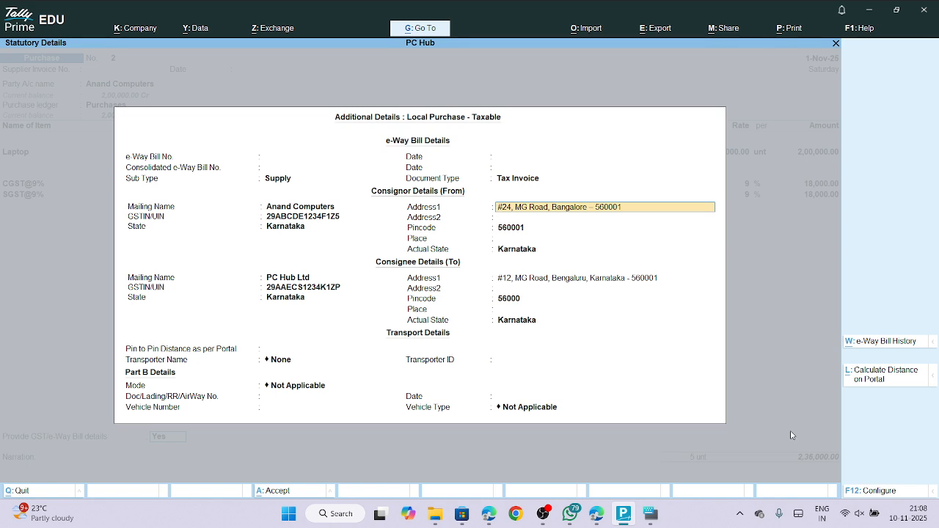
pyautogui.press('Return')
pyautogui.press('Return')
pyautogui.press('Return')
pyautogui.press('Return')
pyautogui.press('Return')
pyautogui.press('Return')
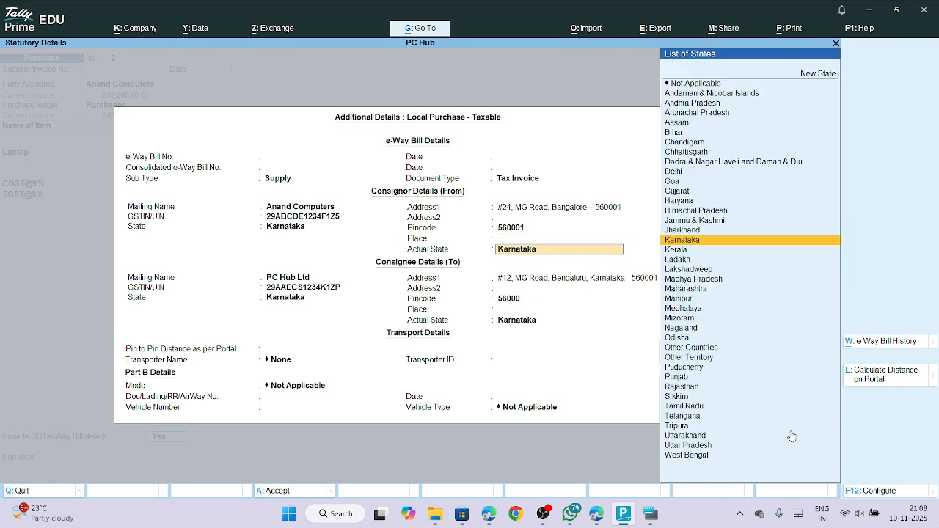
# Keep Karnataka as the consignor's actual state, the consignee details, and transporter None with no transporter ID.
pyautogui.press('Return')
pyautogui.press('Return')
pyautogui.press('Return')
pyautogui.press('Return')
pyautogui.press('Return')
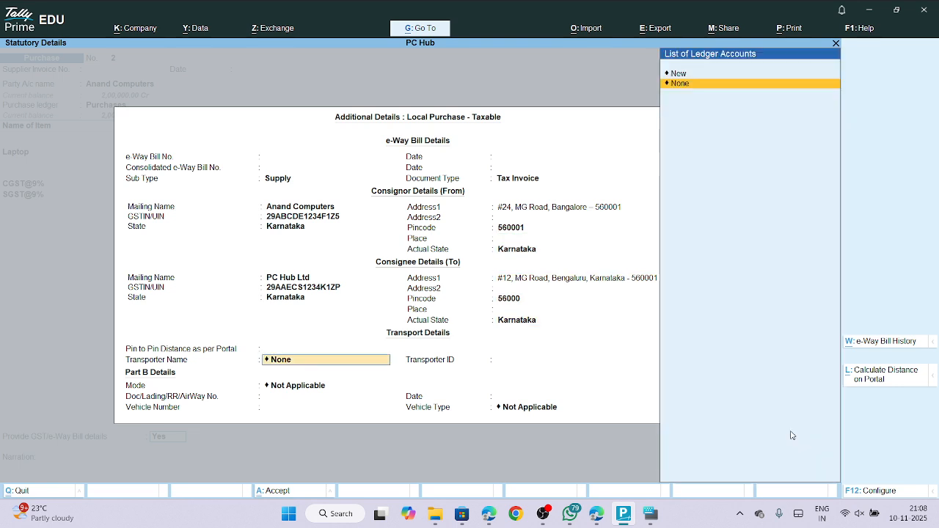
pyautogui.press('Return')
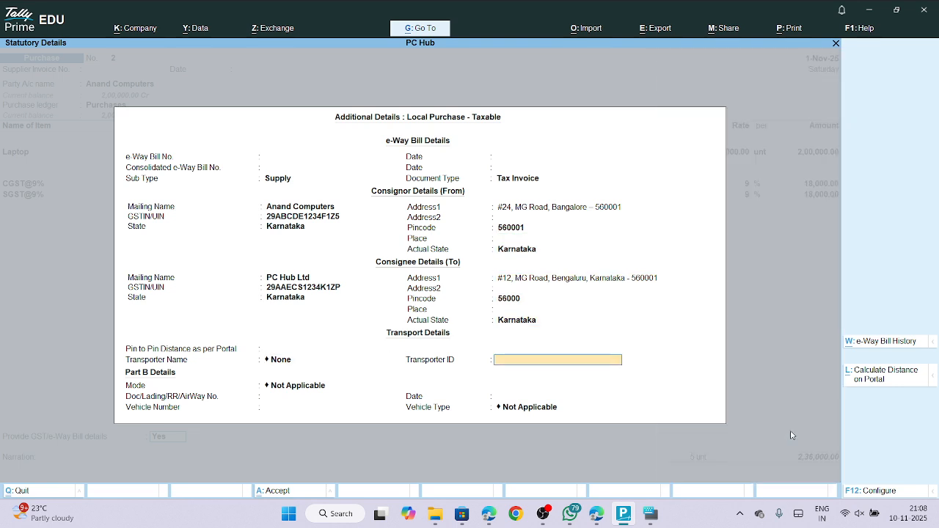
pyautogui.press('Return')
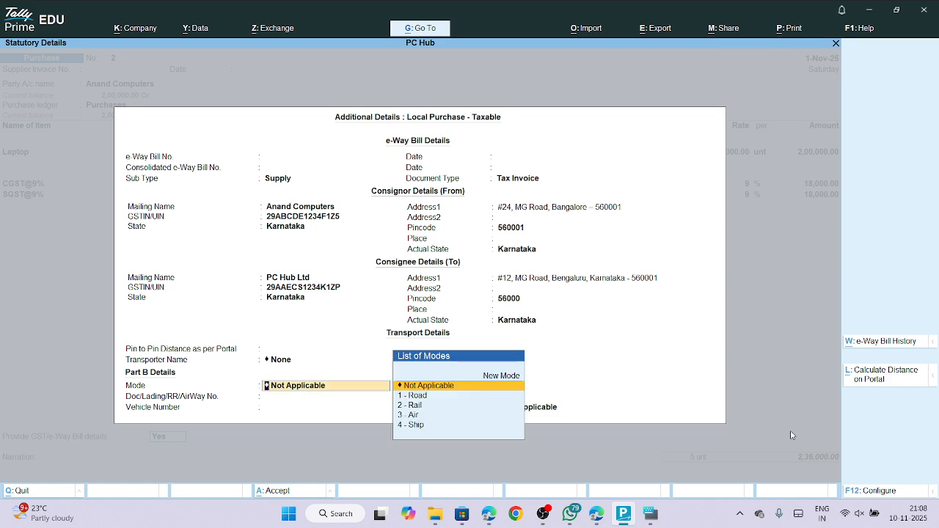
# Set the Part B transport mode to 1 - Road and keep the vehicle type Not Applicable in the e-Way Bill details.
pyautogui.press('Down')
pyautogui.press('Down')
pyautogui.press('Up')
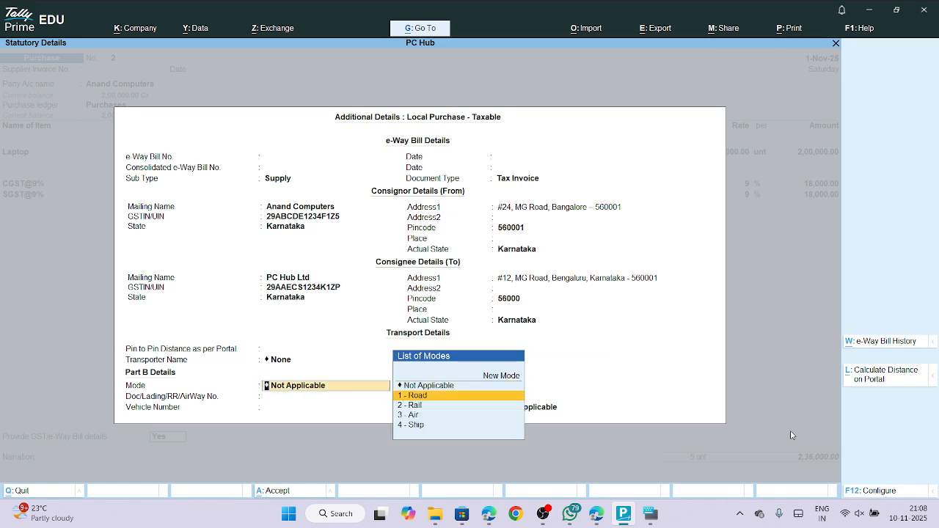
pyautogui.press('Return')
pyautogui.press('Return')
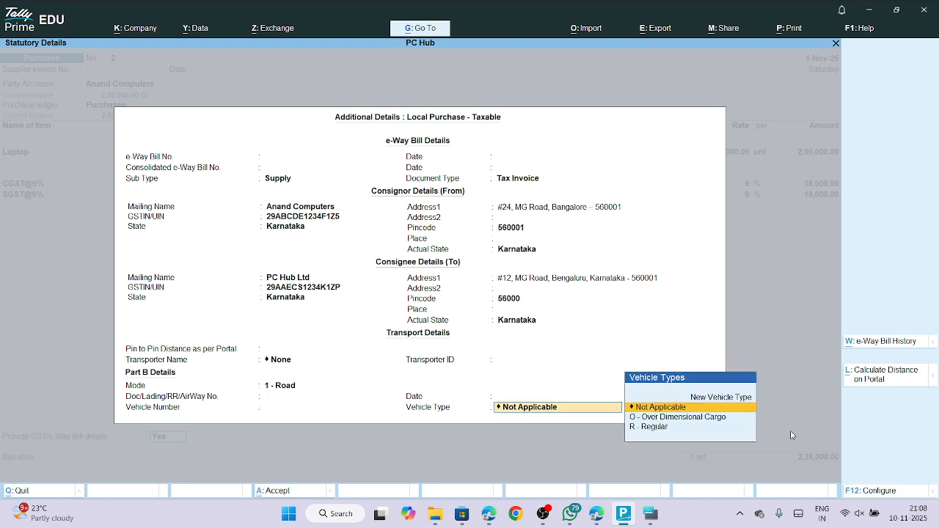
pyautogui.press('Return')
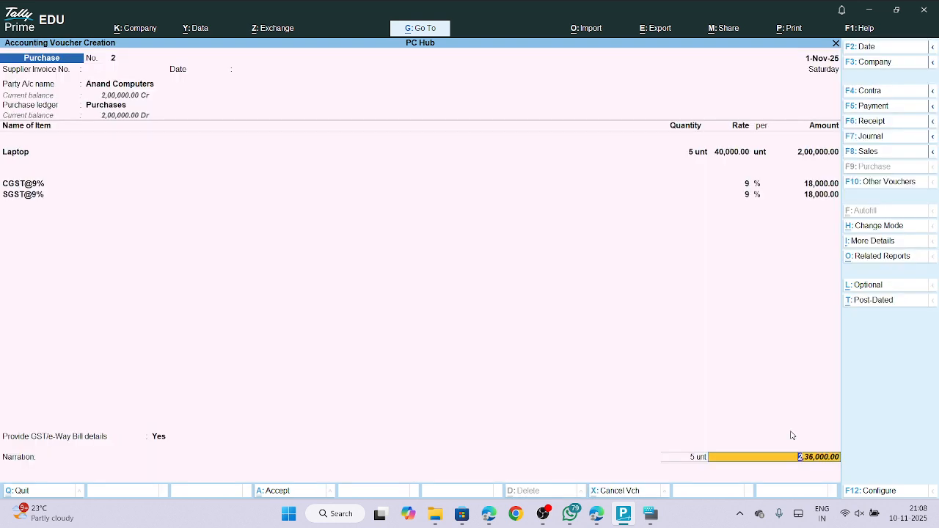
# Accept the total of purchase voucher 2, leave the narration blank and save the voucher.
pyautogui.press('Return')
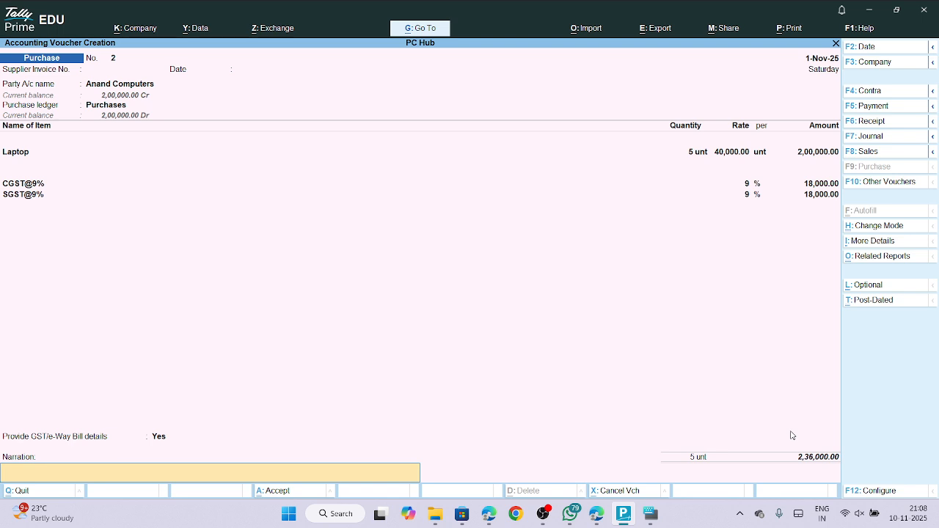
pyautogui.press('Return')
pyautogui.press('Return')
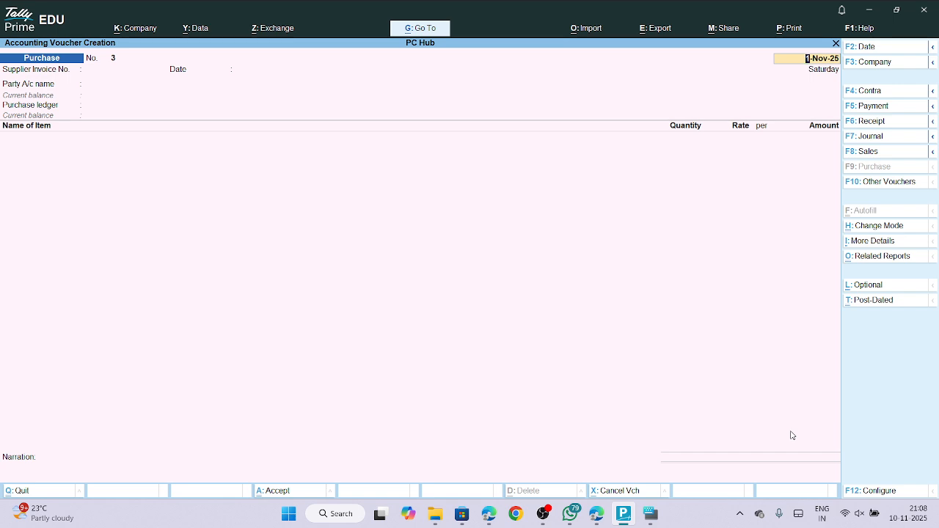
# Enable Bill-wise entry in PC Hub's company features and save the features.
pyautogui.press('F11')
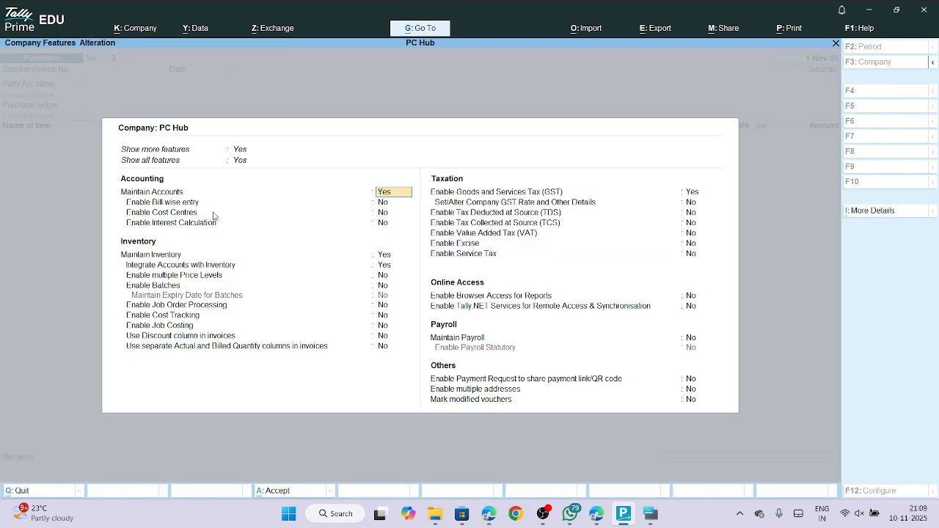
pyautogui.press('Return')
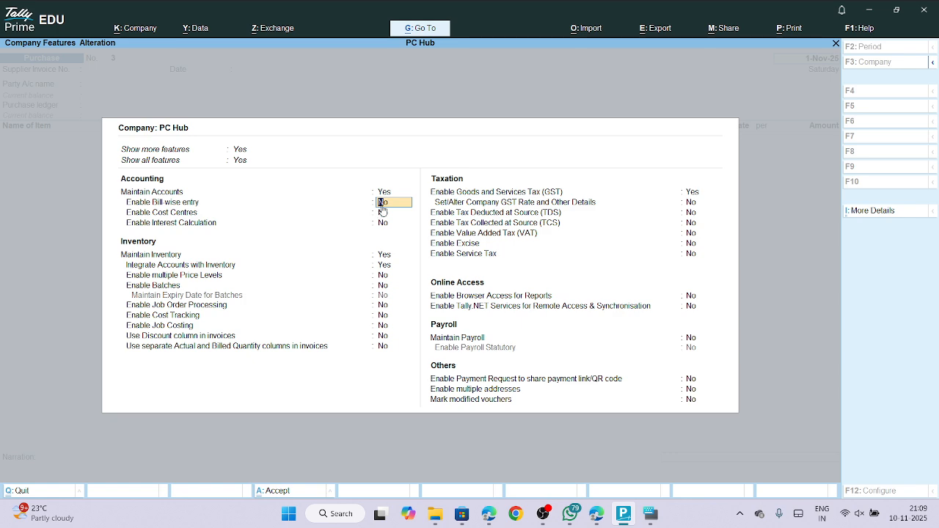
pyautogui.press('y')
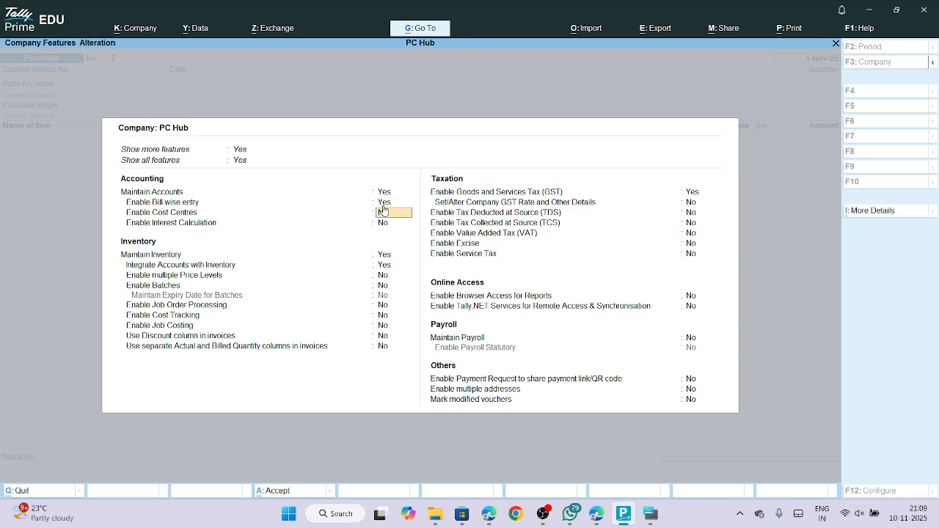
pyautogui.hotkey('ctrl', 'a')
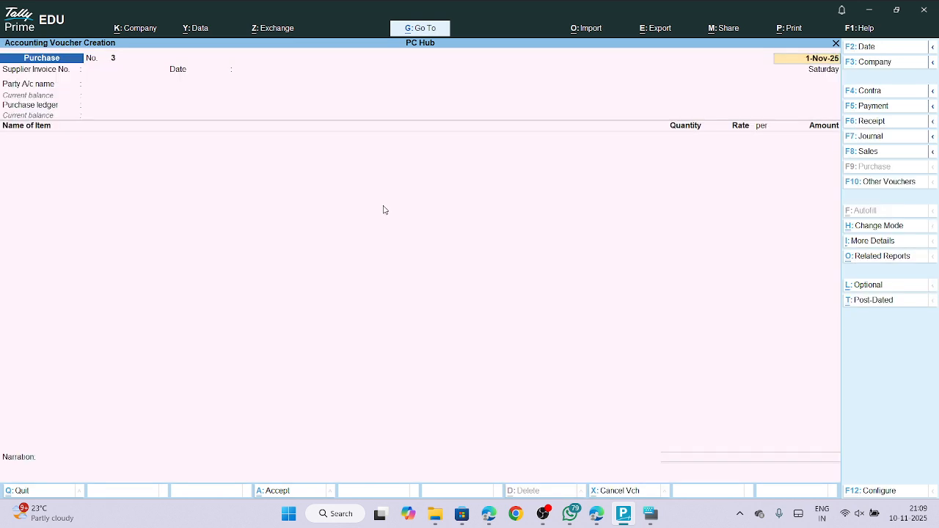
# Choose Anand Computers as the party of the new purchase voucher, leaving the supplier invoice number and date blank.
pyautogui.press('Return')
pyautogui.press('Return')
pyautogui.press('Return')
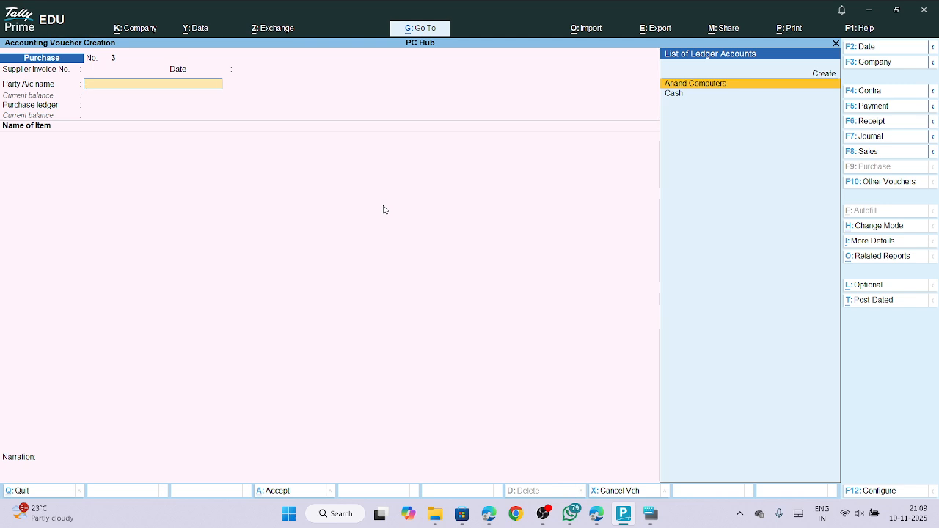
pyautogui.press('Return')
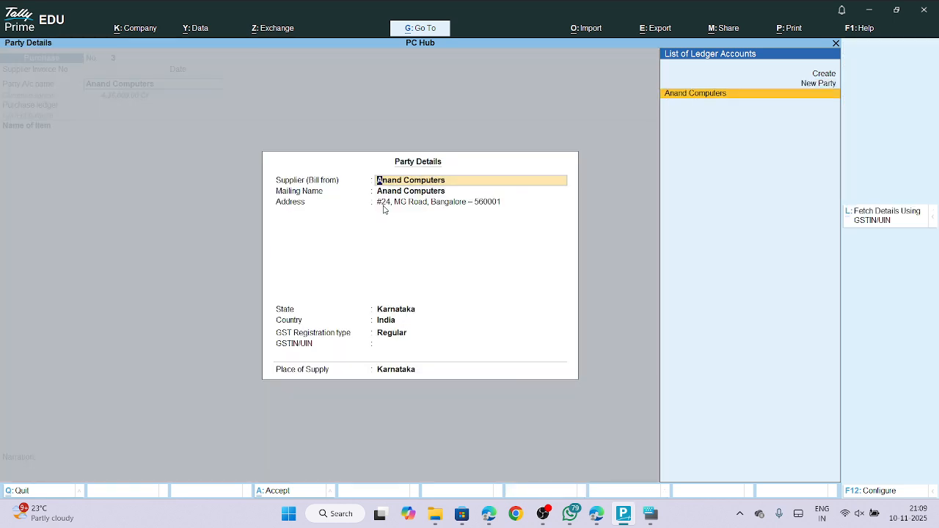
# Accept the supplier's party details with Karnataka as place of supply and use the Purchases ledger.
pyautogui.press('Return')
pyautogui.press('Return')
pyautogui.press('Return')
pyautogui.press('Return')
pyautogui.press('Return')
pyautogui.press('Return')
pyautogui.press('Return')
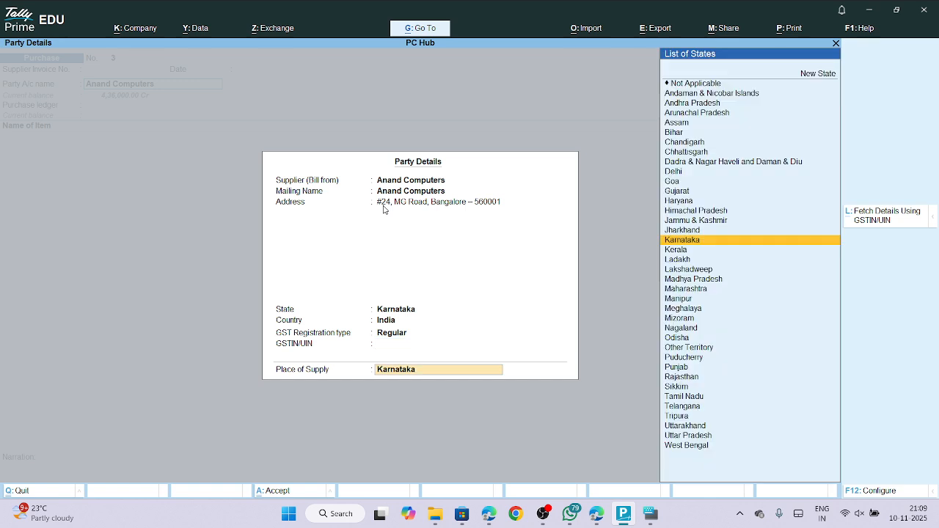
pyautogui.press('Return')
pyautogui.press('Return')
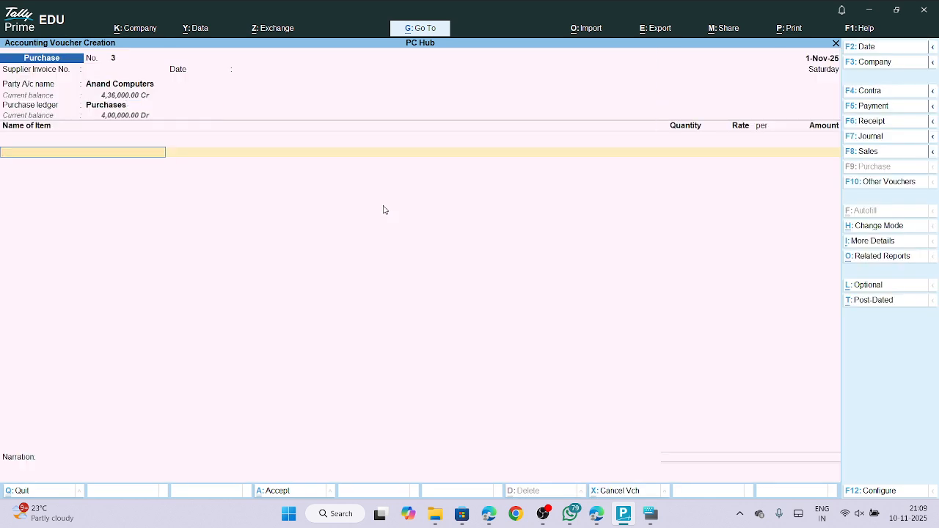
# Add 5 units of Laptop at a rate of 40,000 without a description and end the item list.
pyautogui.press('Return')
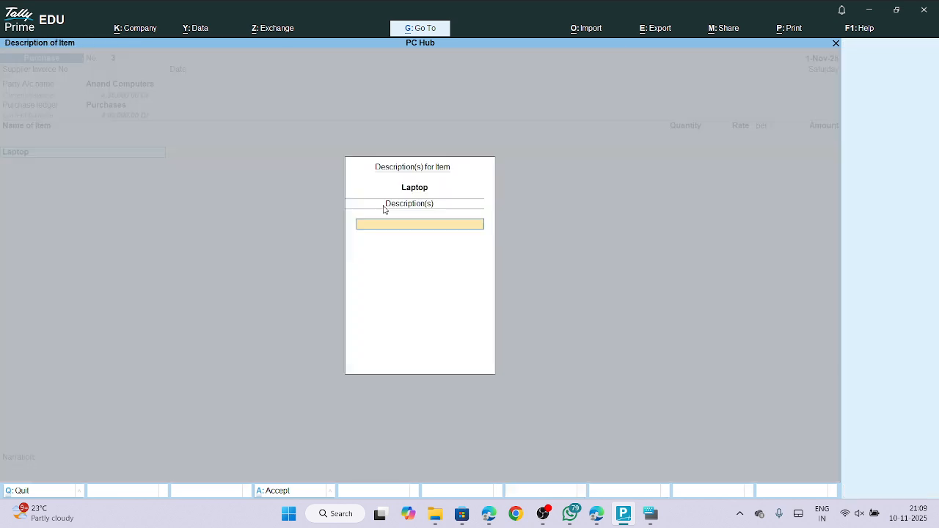
pyautogui.press('Return')
pyautogui.write('5')
pyautogui.press('Return')
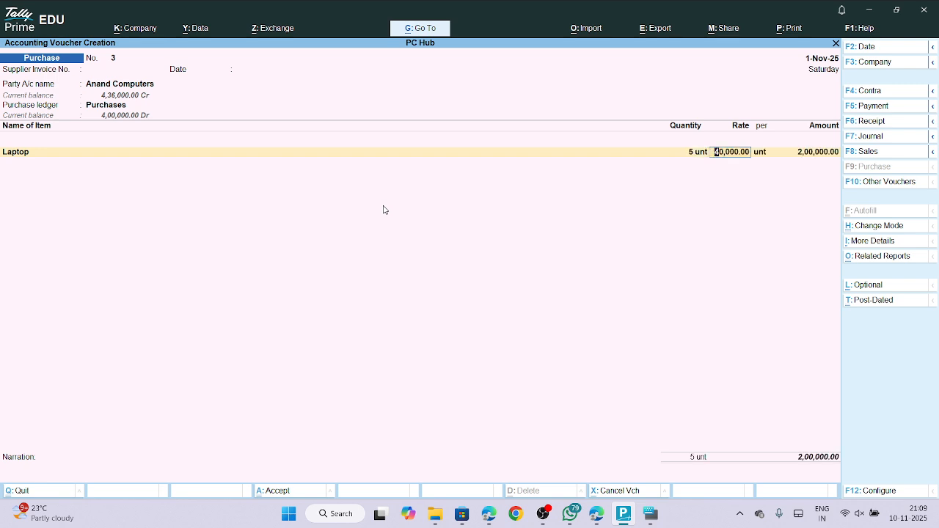
pyautogui.press('Return')
pyautogui.press('Return')
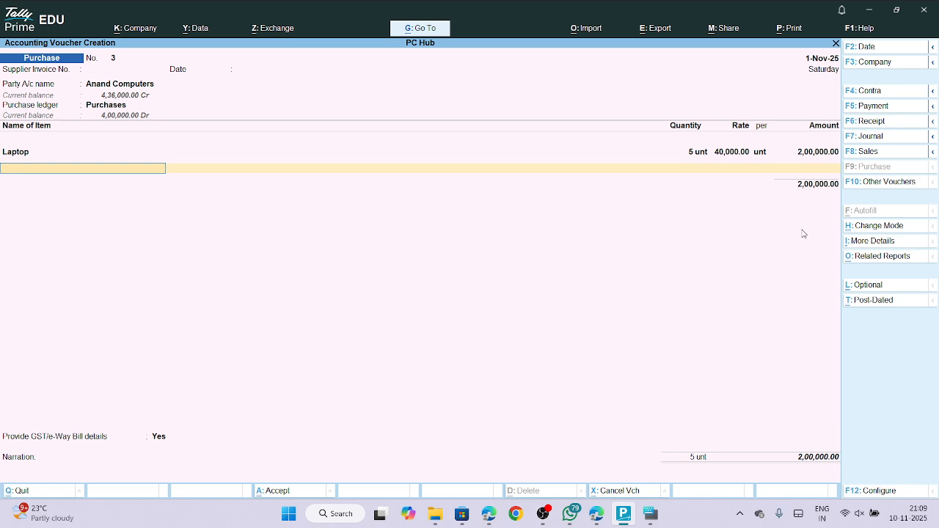
pyautogui.press('Return')
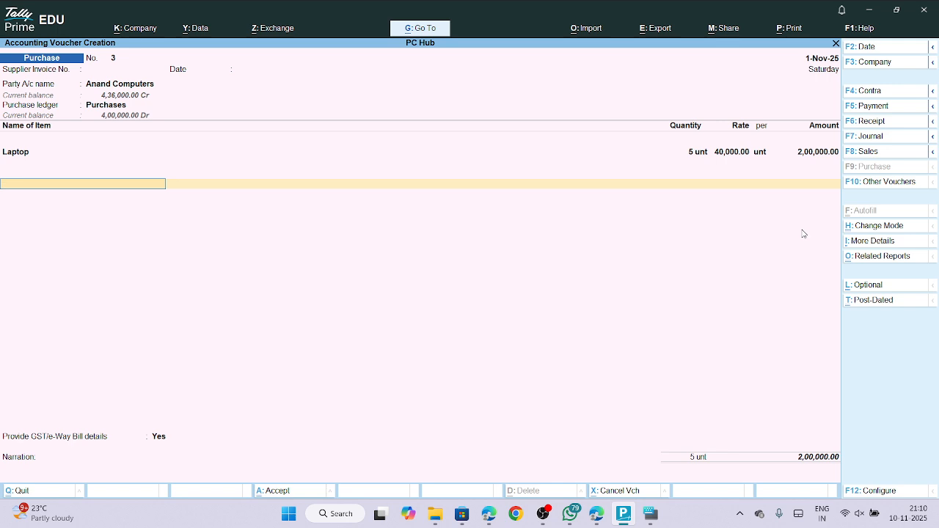
# Add the existing CGST@9% and SGST@9% ledgers below the Laptop item and end the ledger list.
pyautogui.write('C')
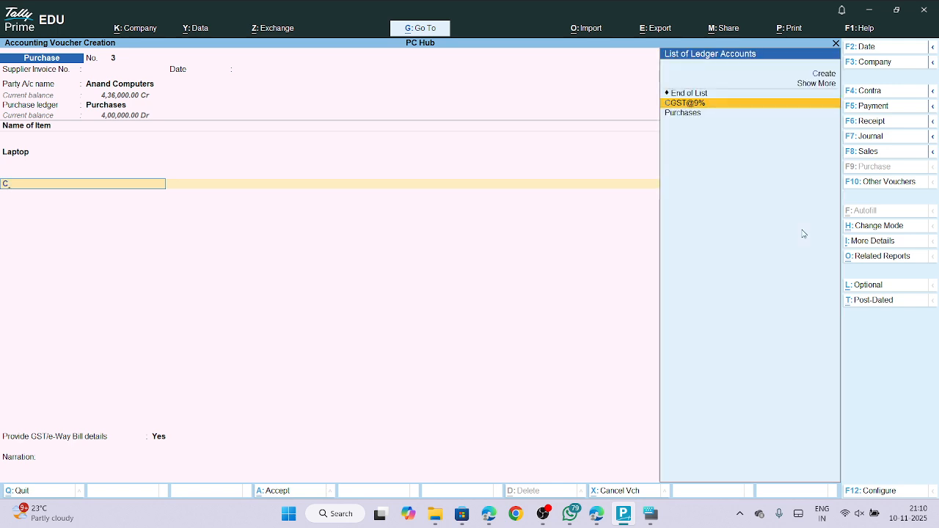
pyautogui.press('Return')
pyautogui.press('Return')
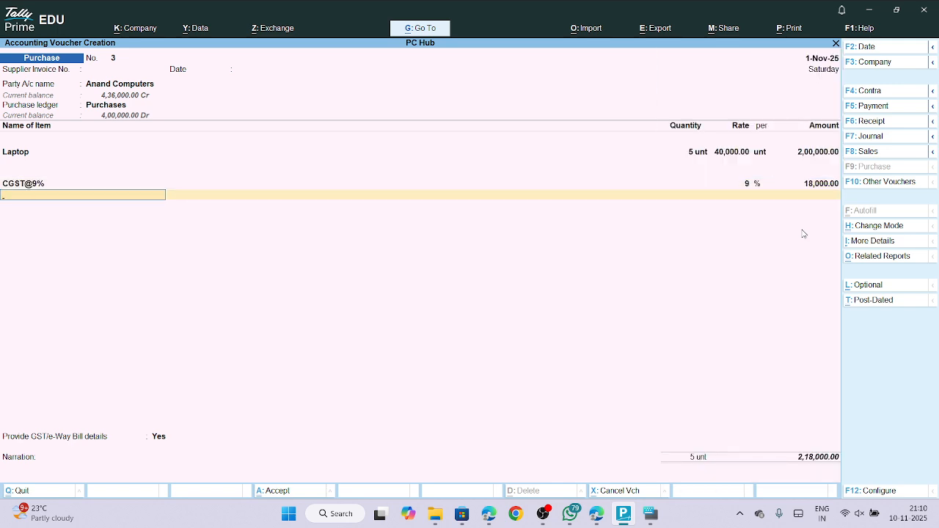
pyautogui.write('S')
pyautogui.press('Return')
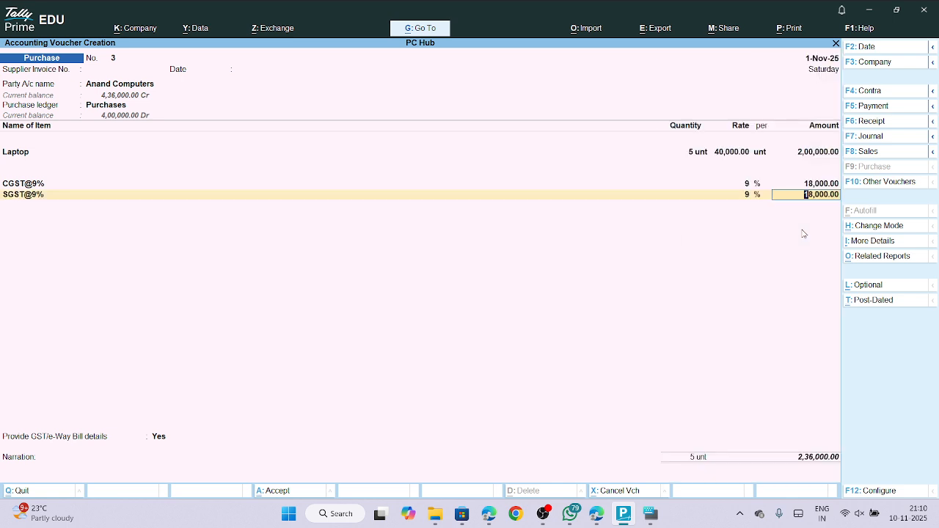
pyautogui.press('Return')
pyautogui.press('Return')
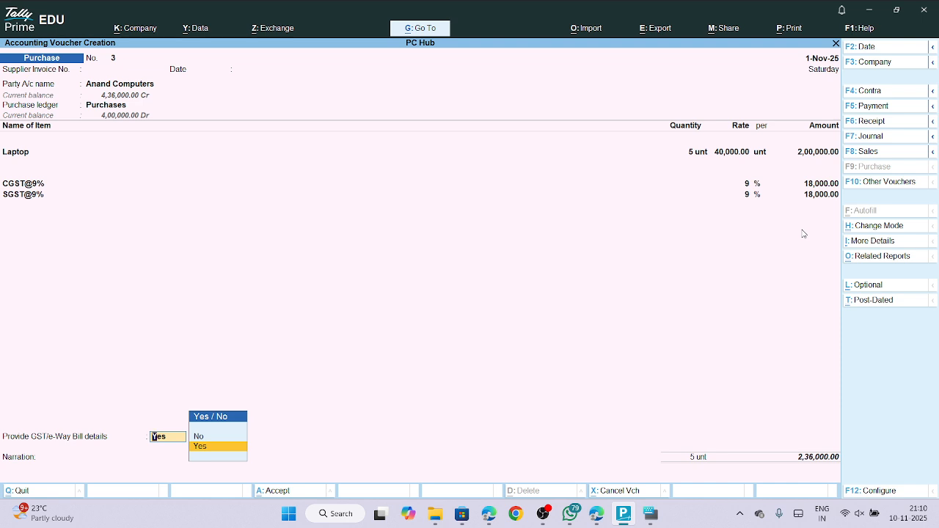
# Save the voucher's GST/e-Way Bill details with their default values and accept the total to open the bill-wise details.
pyautogui.press('Return')
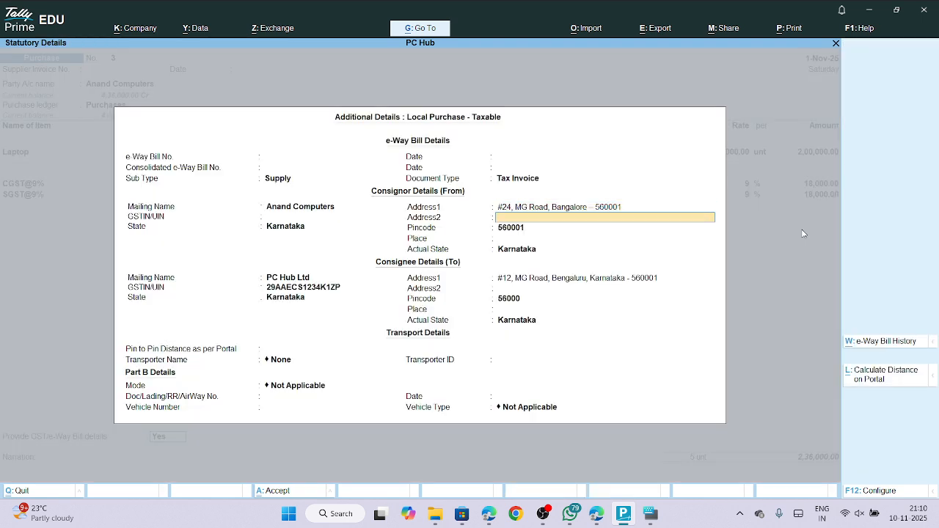
pyautogui.hotkey('ctrl', 'a')
pyautogui.press('Return')
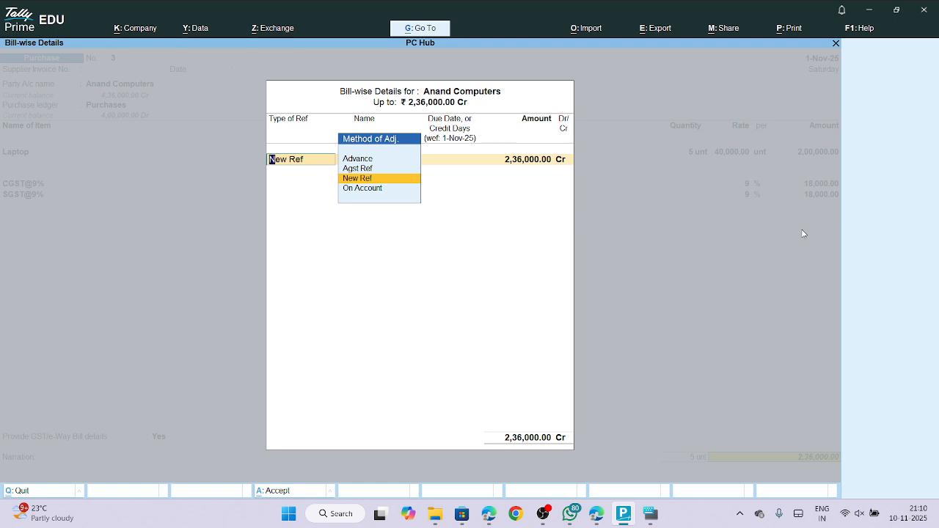
pyautogui.press('Return')
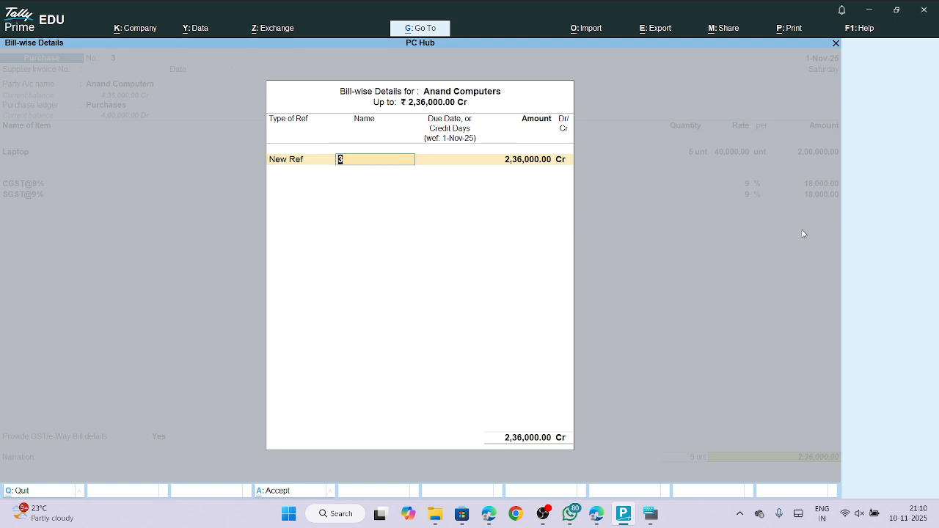
pyautogui.press('BackSpace')
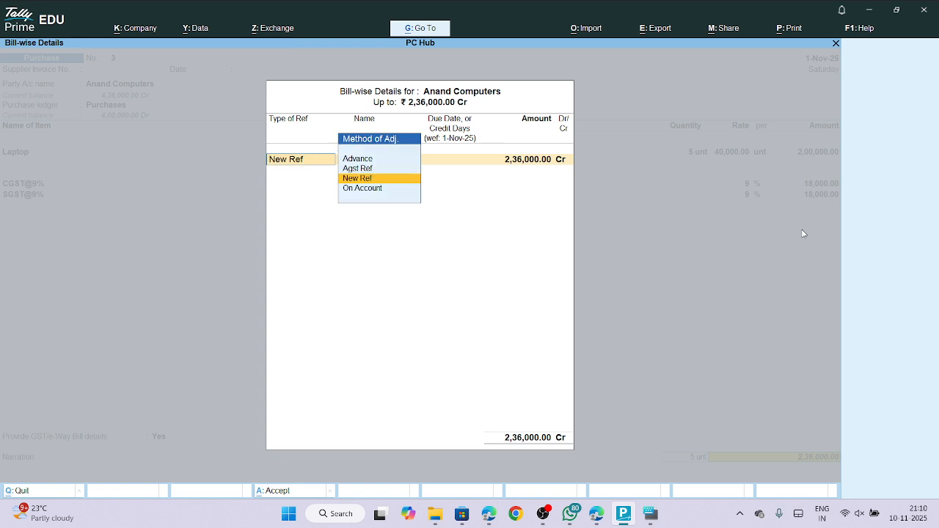
pyautogui.press('Return')
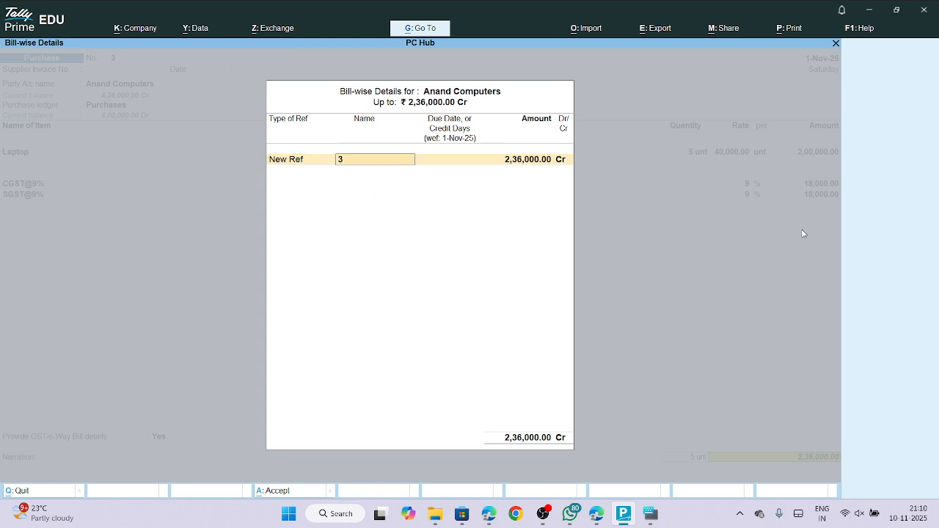
pyautogui.write('P')
pyautogui.press('BackSpace')
pyautogui.write('AANA')
pyautogui.press('BackSpace')
pyautogui.press('BackSpace')
pyautogui.press('BackSpace')
pyautogui.write('NAND001')
pyautogui.press('Return')
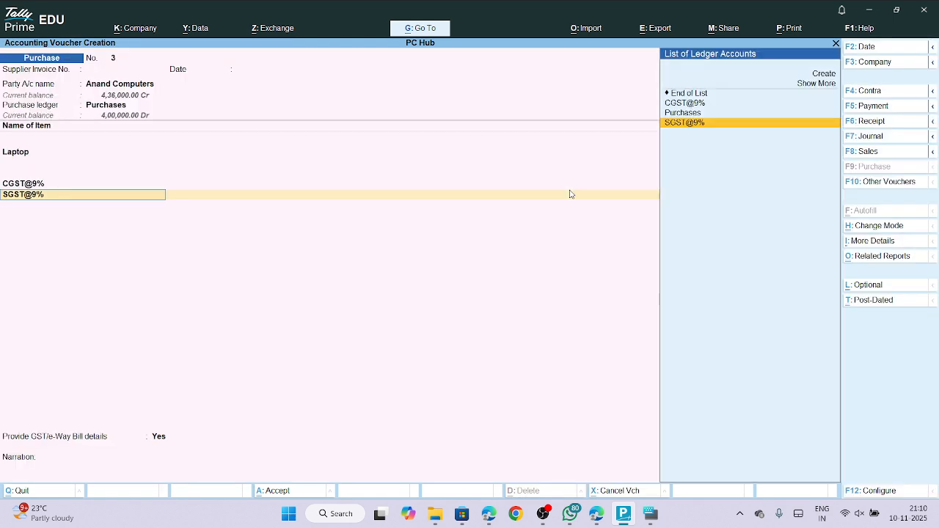
# Accept the SGST@9% line, the e-Way Bill details and the voucher total again to reopen the bill-wise details.
pyautogui.press('Return')
pyautogui.press('Return')
pyautogui.press('Return')
pyautogui.press('Return')
pyautogui.press('Return')
pyautogui.hotkey('ctrl', 'a')
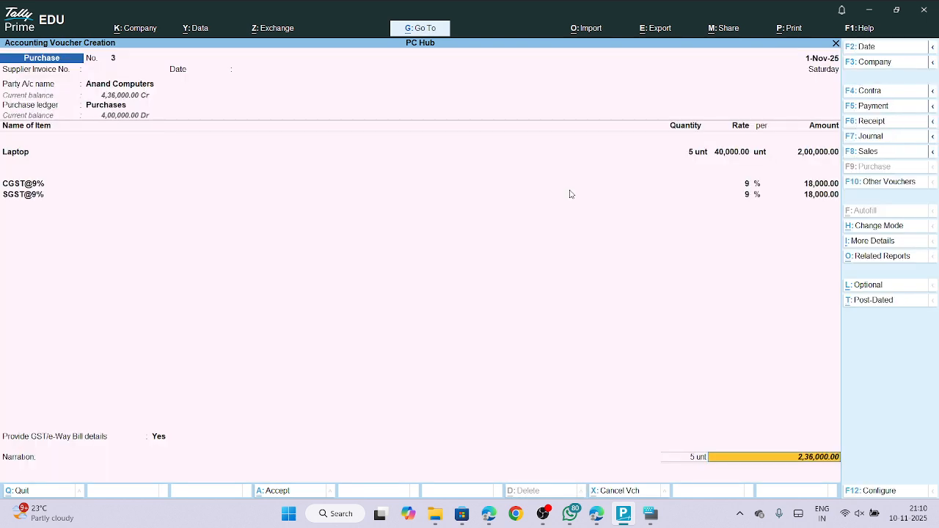
pyautogui.press('Return')
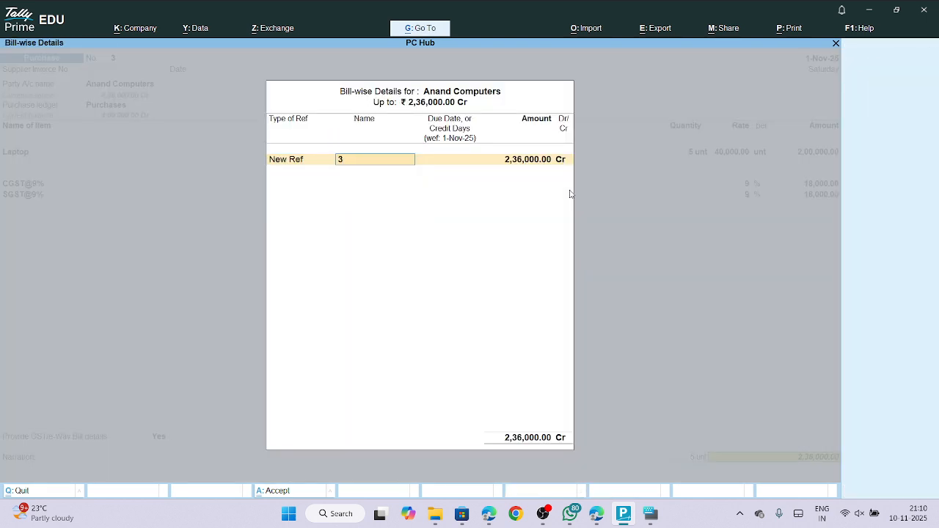
# Record the Anand Computers bill as New Ref named ACPN023 with a credit period of 30 days.
pyautogui.press('BackSpace')
pyautogui.press('Return')
pyautogui.write('ACPN023')
pyautogui.press('Return')
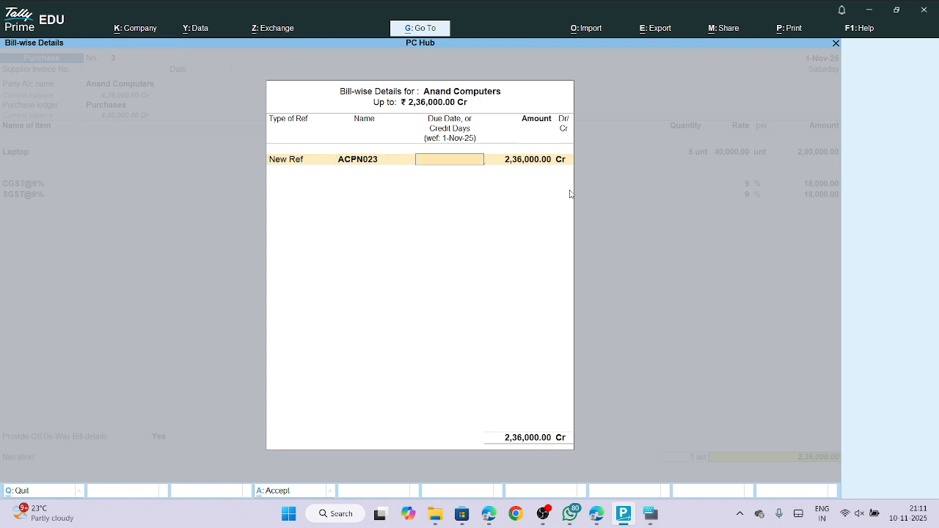
pyautogui.write('30')
pyautogui.press('Return')
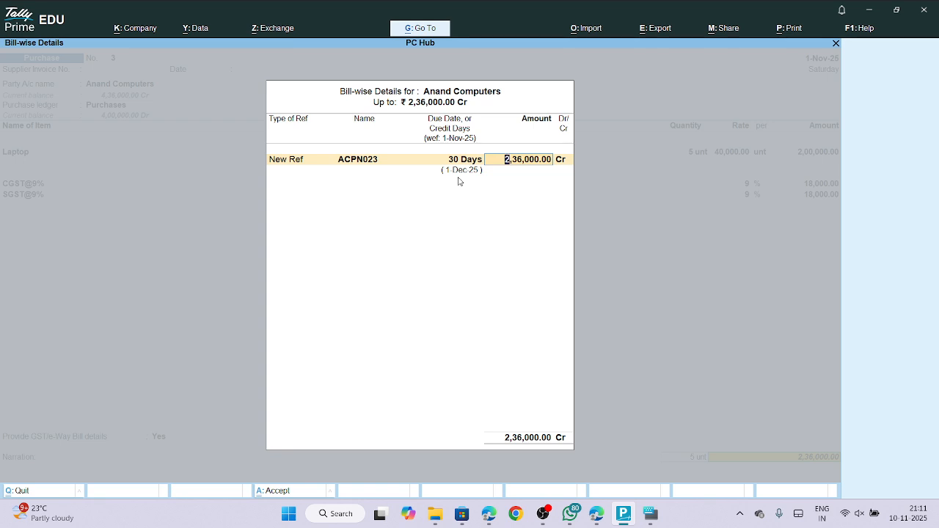
# Accept the bill's full amount, leave the narration blank and save purchase voucher 3.
pyautogui.press('Return')
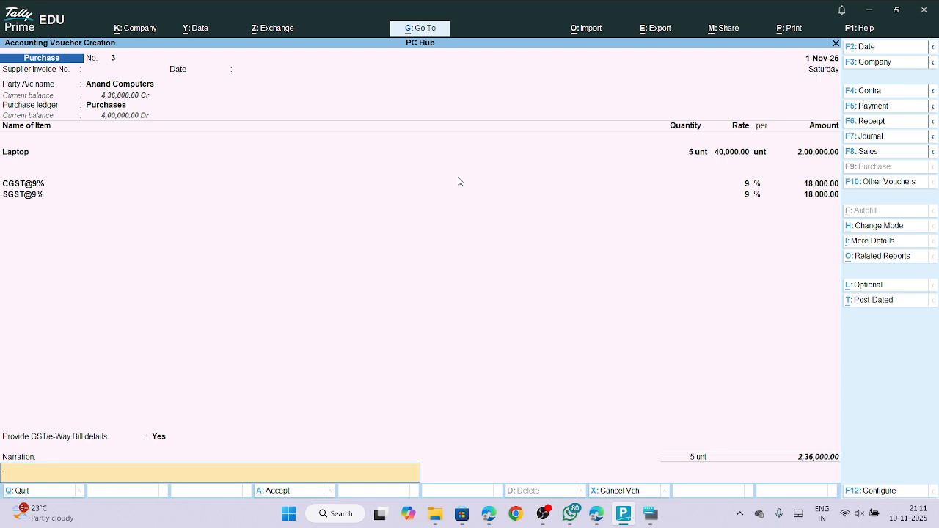
pyautogui.press('Return')
pyautogui.press('y')
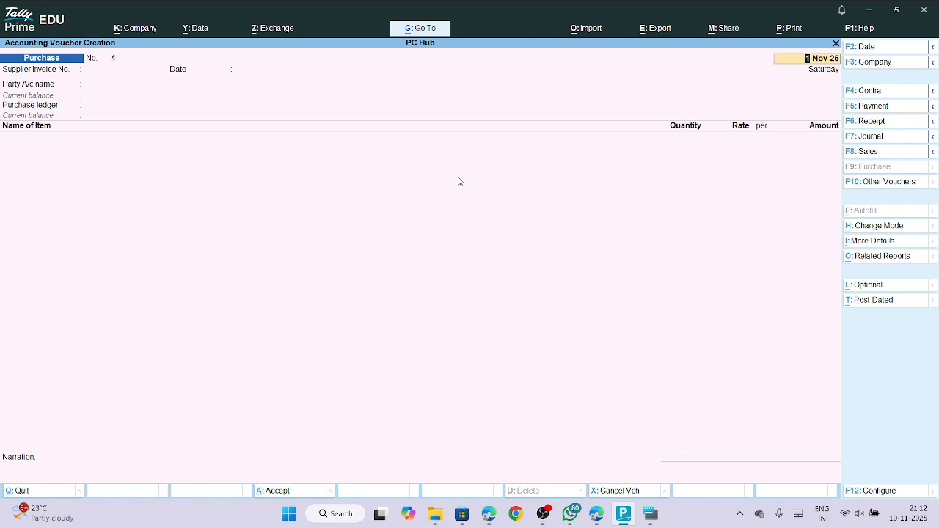
pyautogui.click(543, 522)
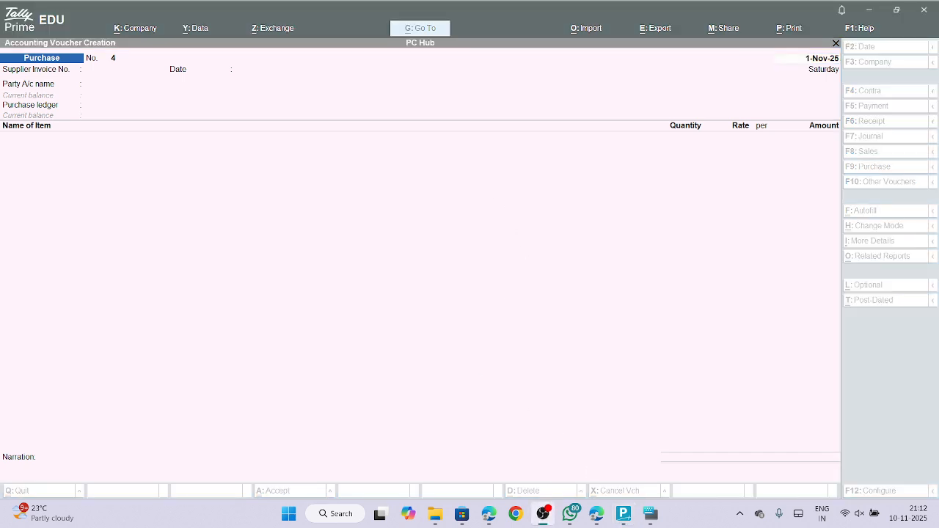